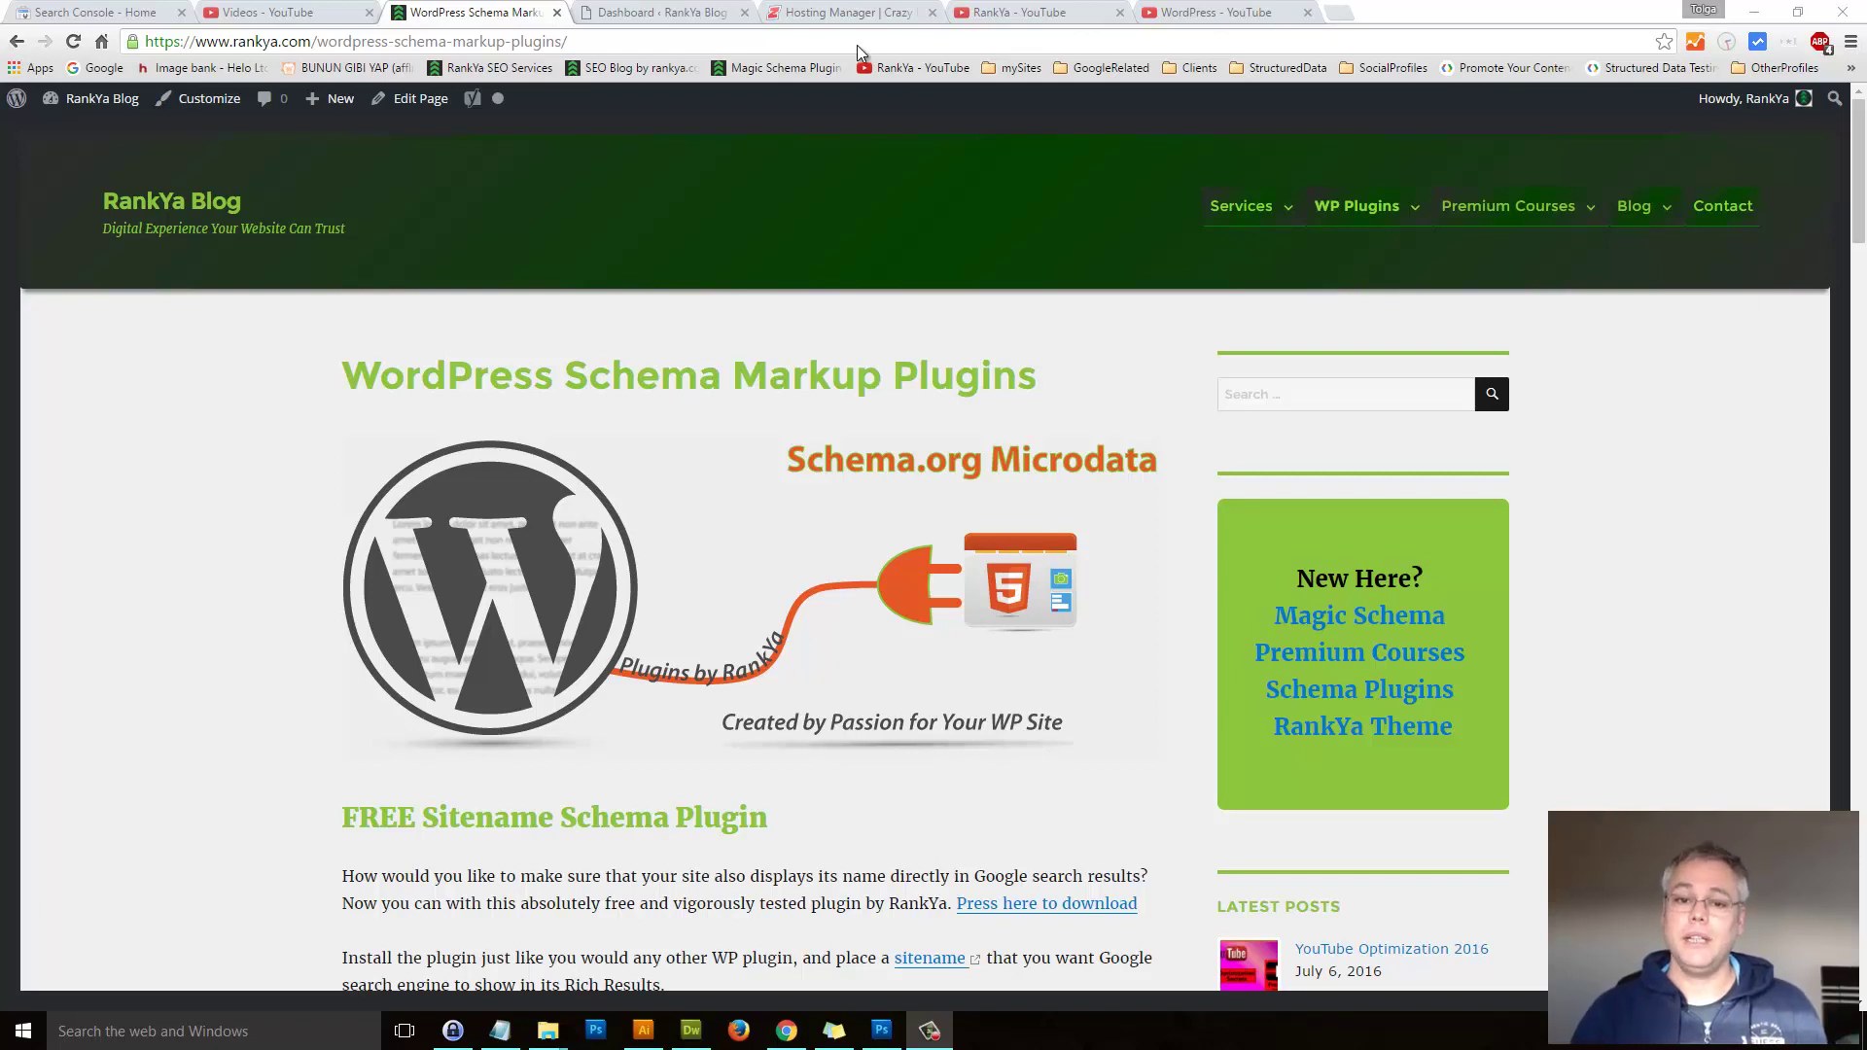
# - Check the RankYa schema plugins page in Chrome, then bring up the site's .htaccess in Dreamweaver
pyautogui.click(854, 12)
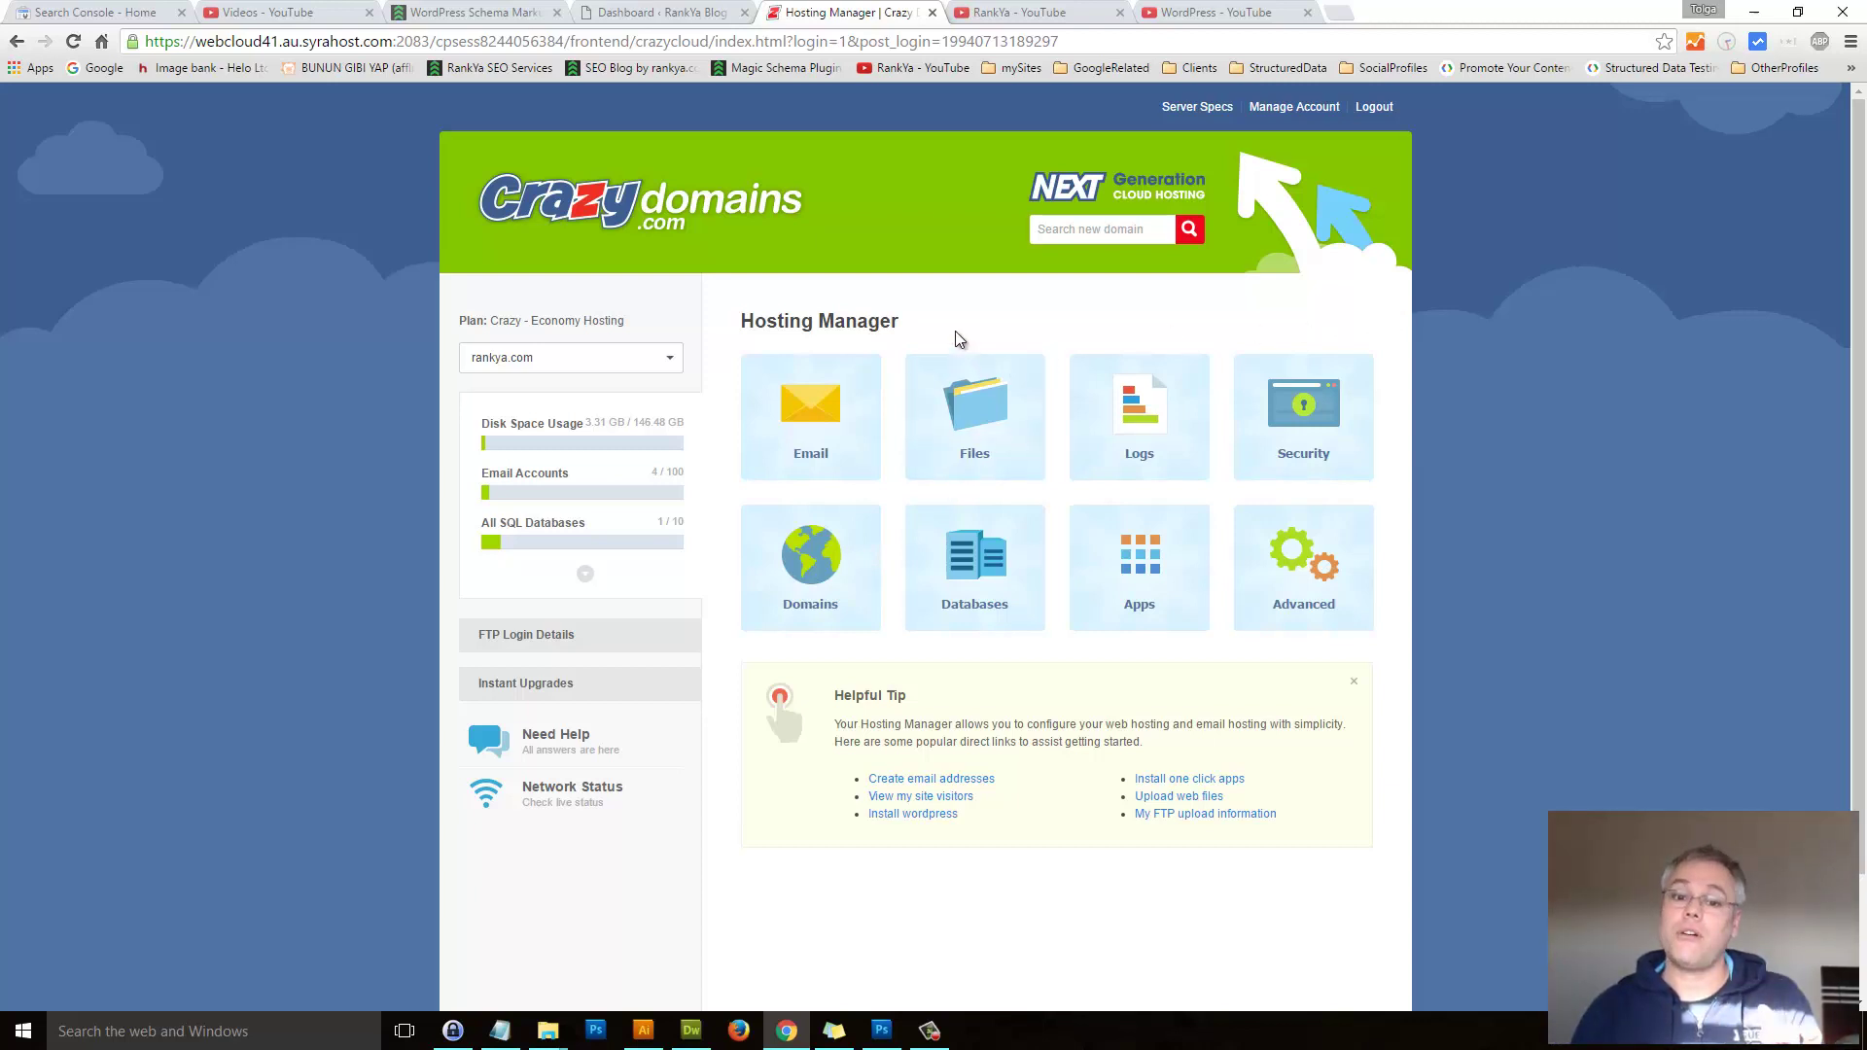
pyautogui.click(483, 8)
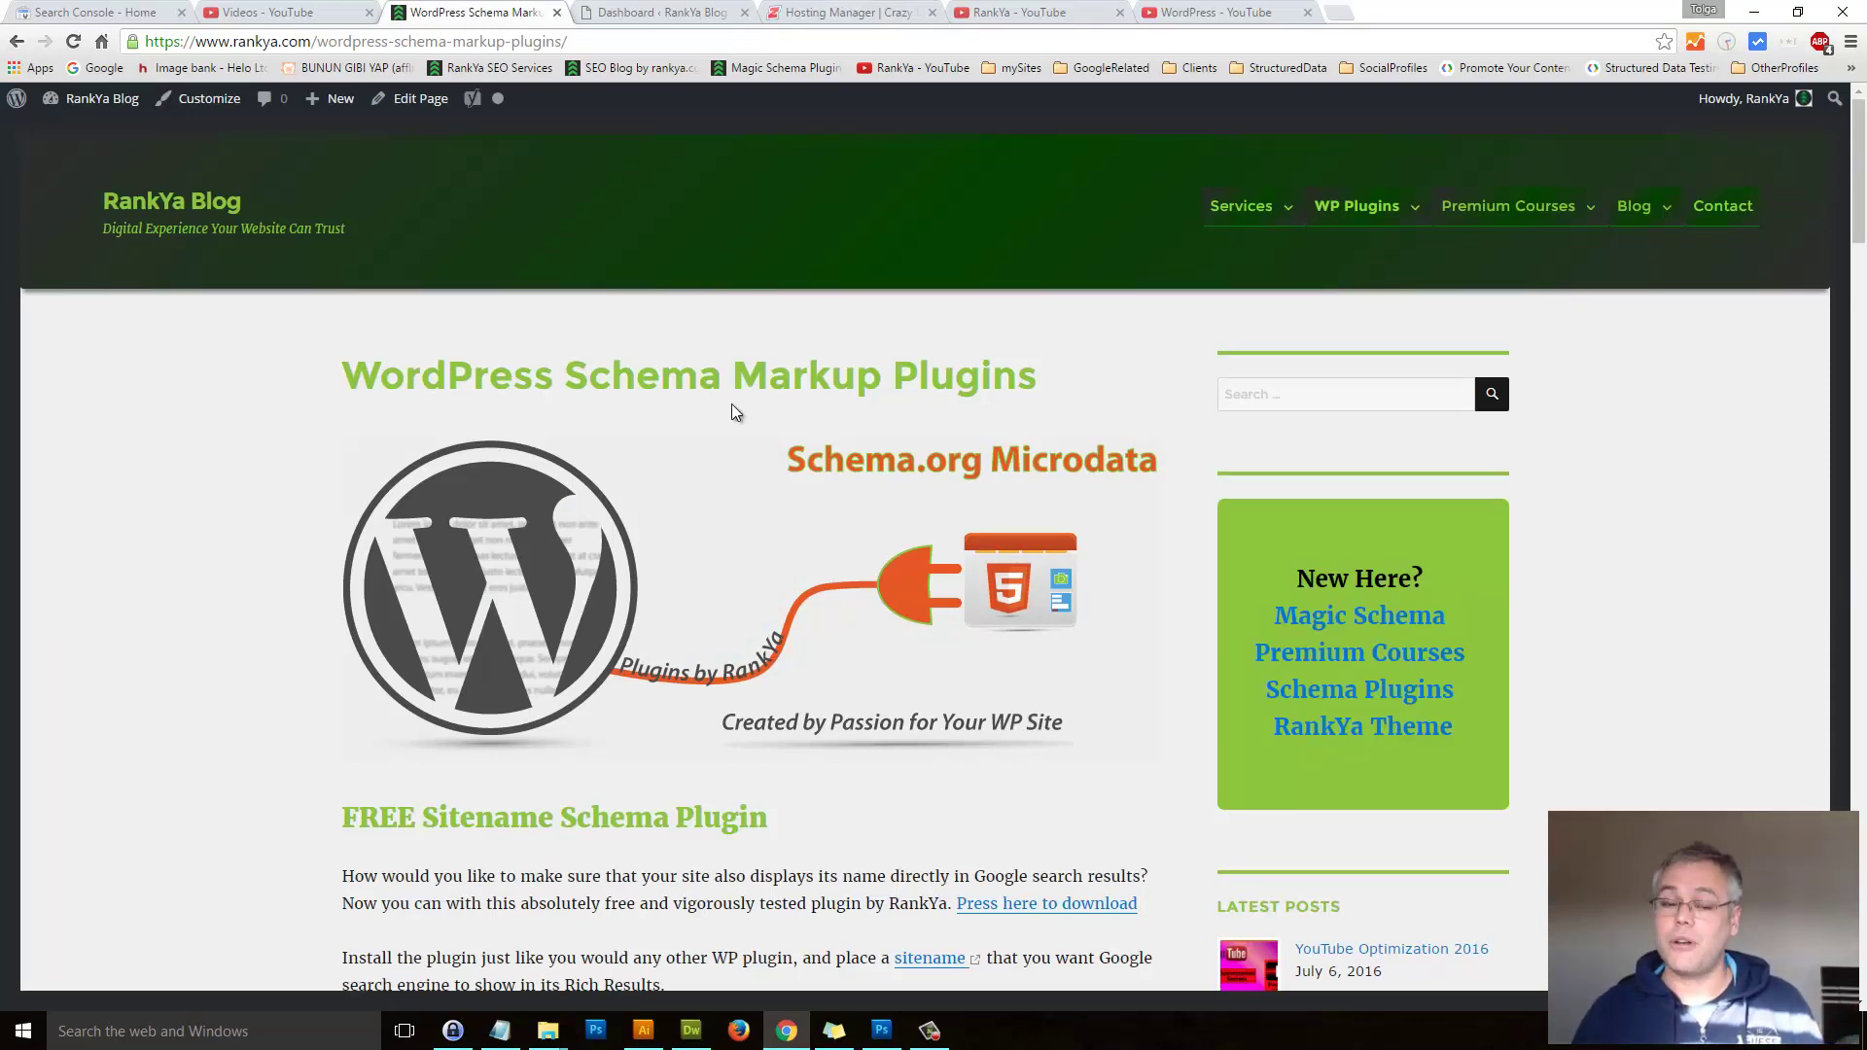
pyautogui.click(702, 1031)
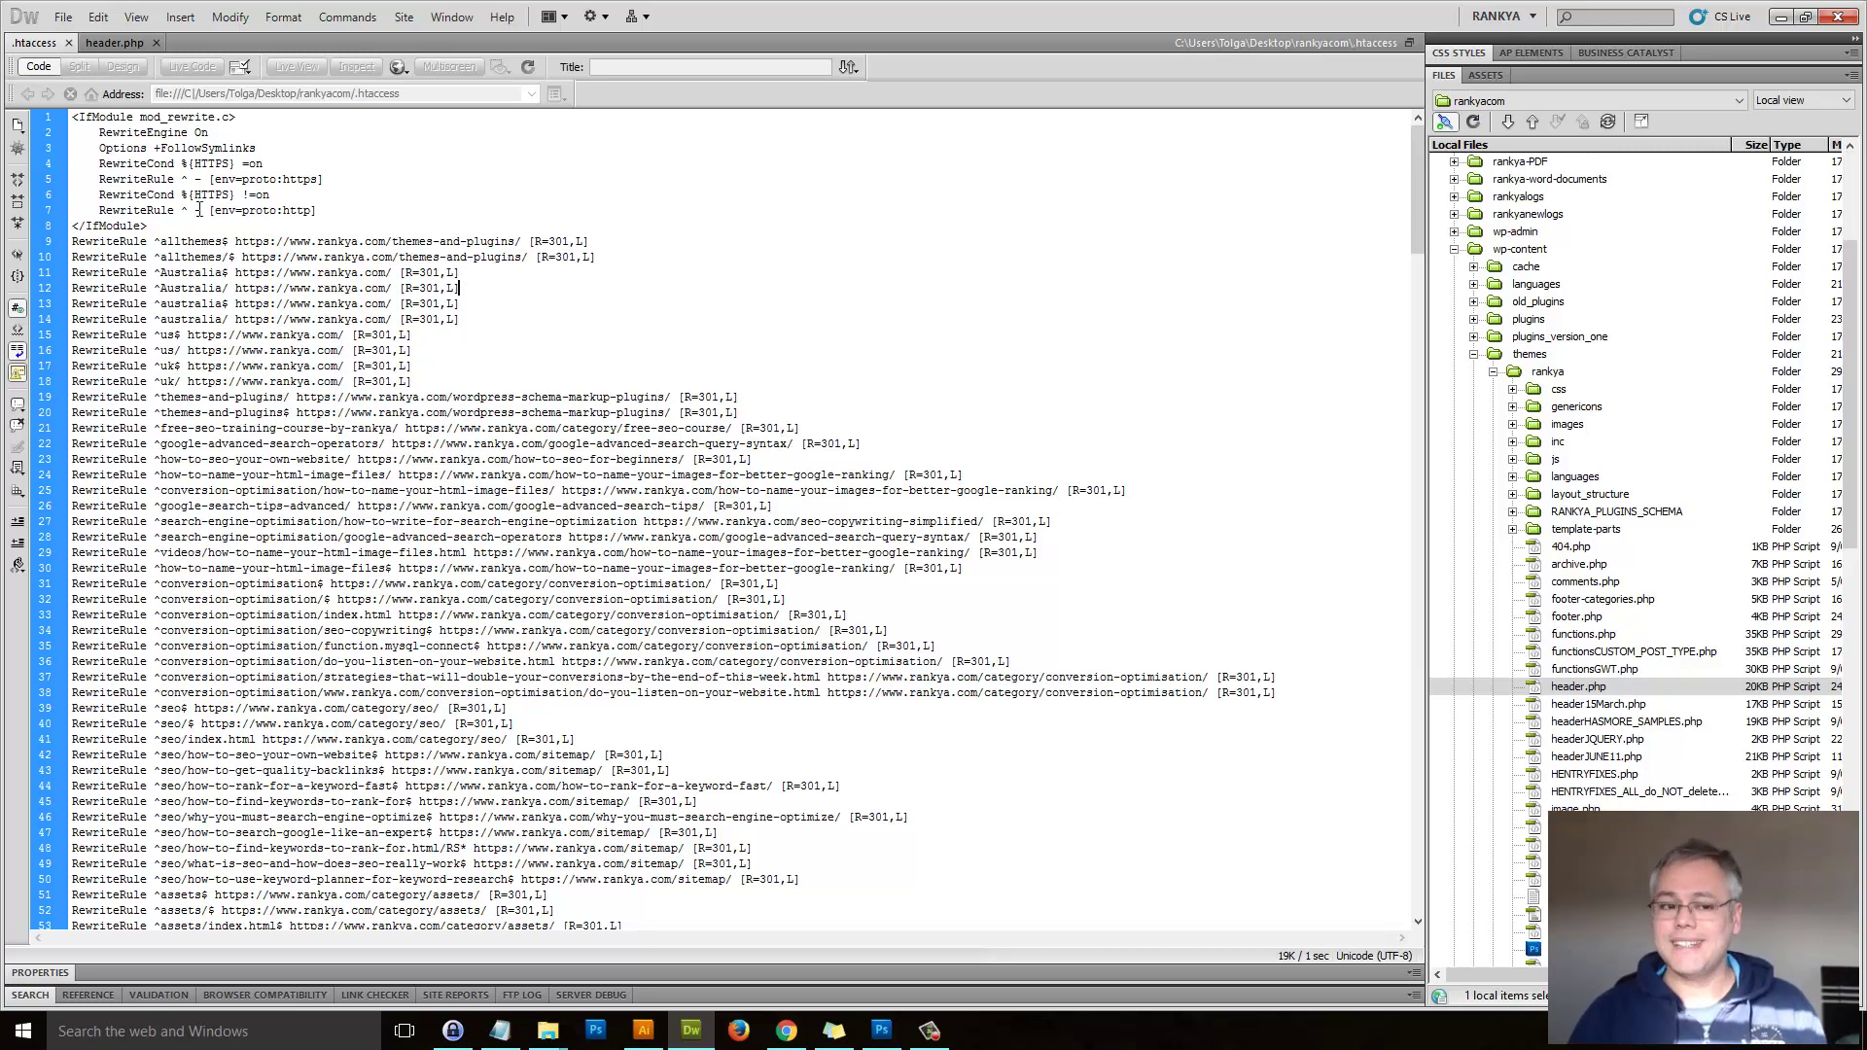
# - Break line 11 of .htaccess by removing 'ri' from RewriteRule and '=' from [R=301,L]
pyautogui.moveTo(94, 276); pyautogui.dragTo(105, 277)
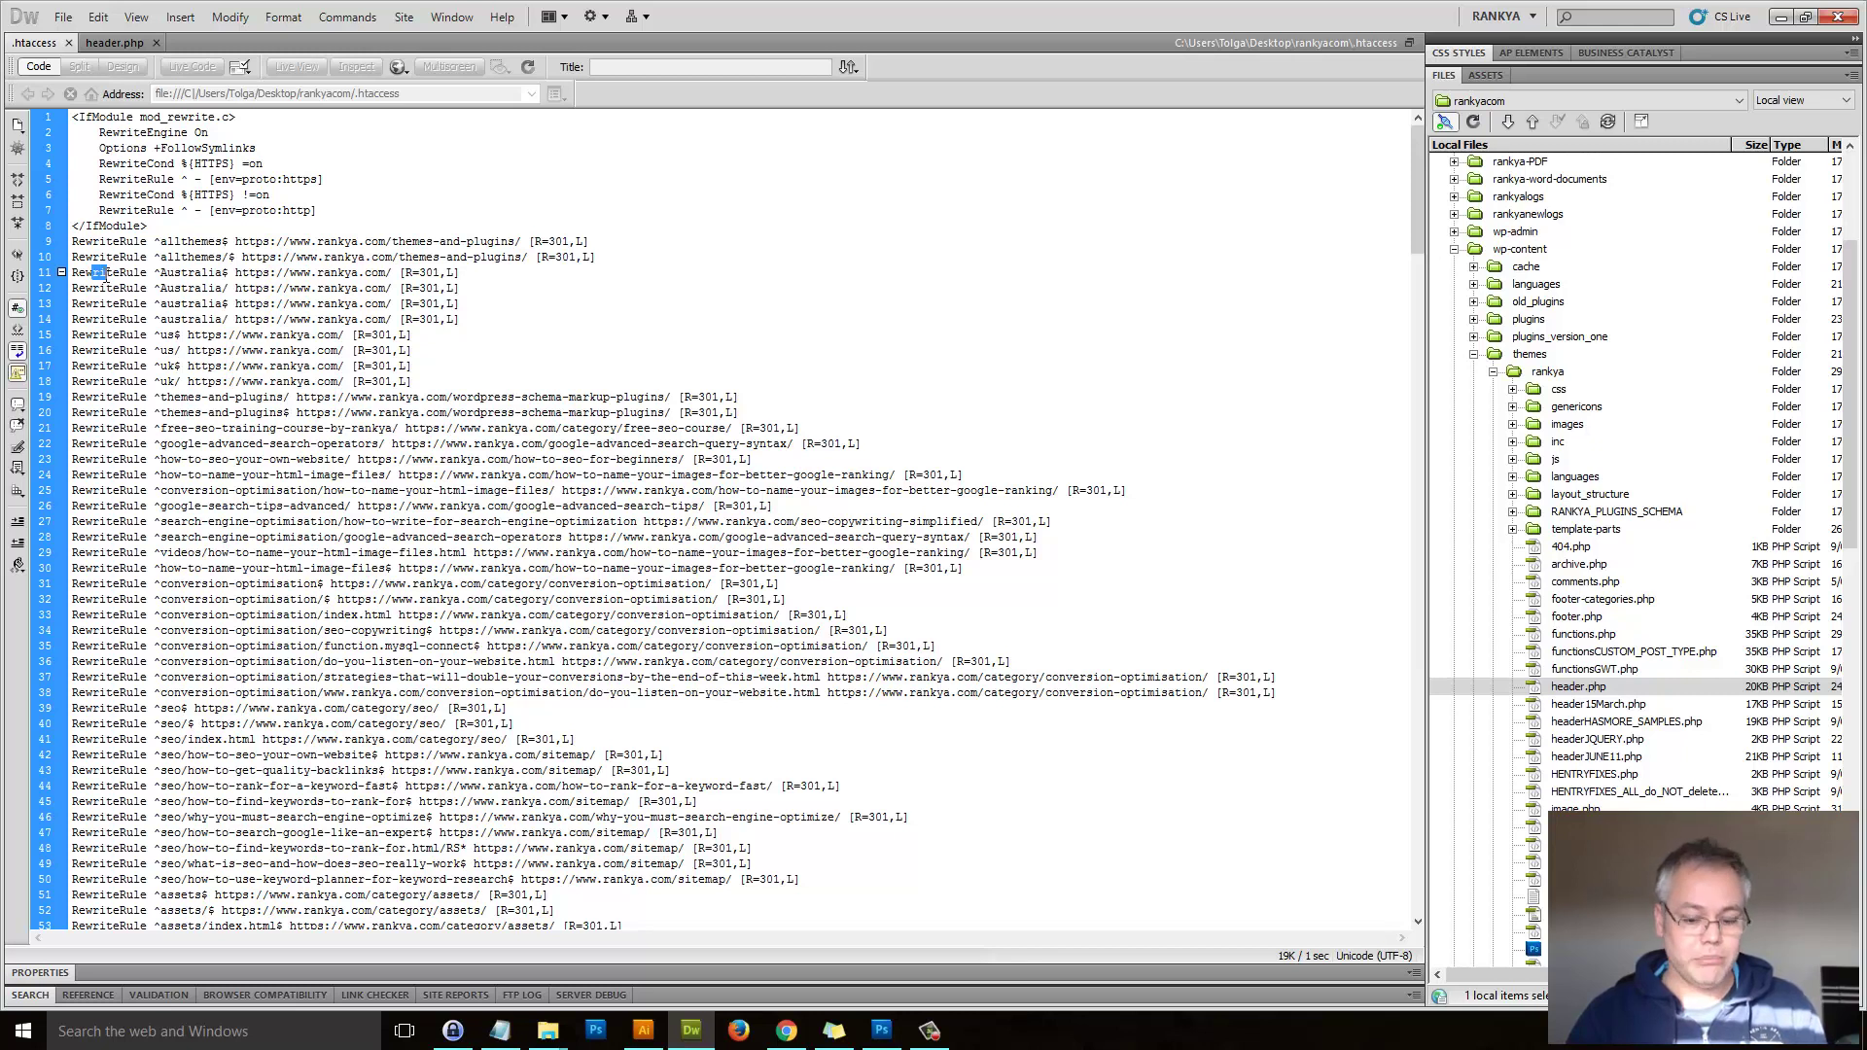
pyautogui.press('Delete')
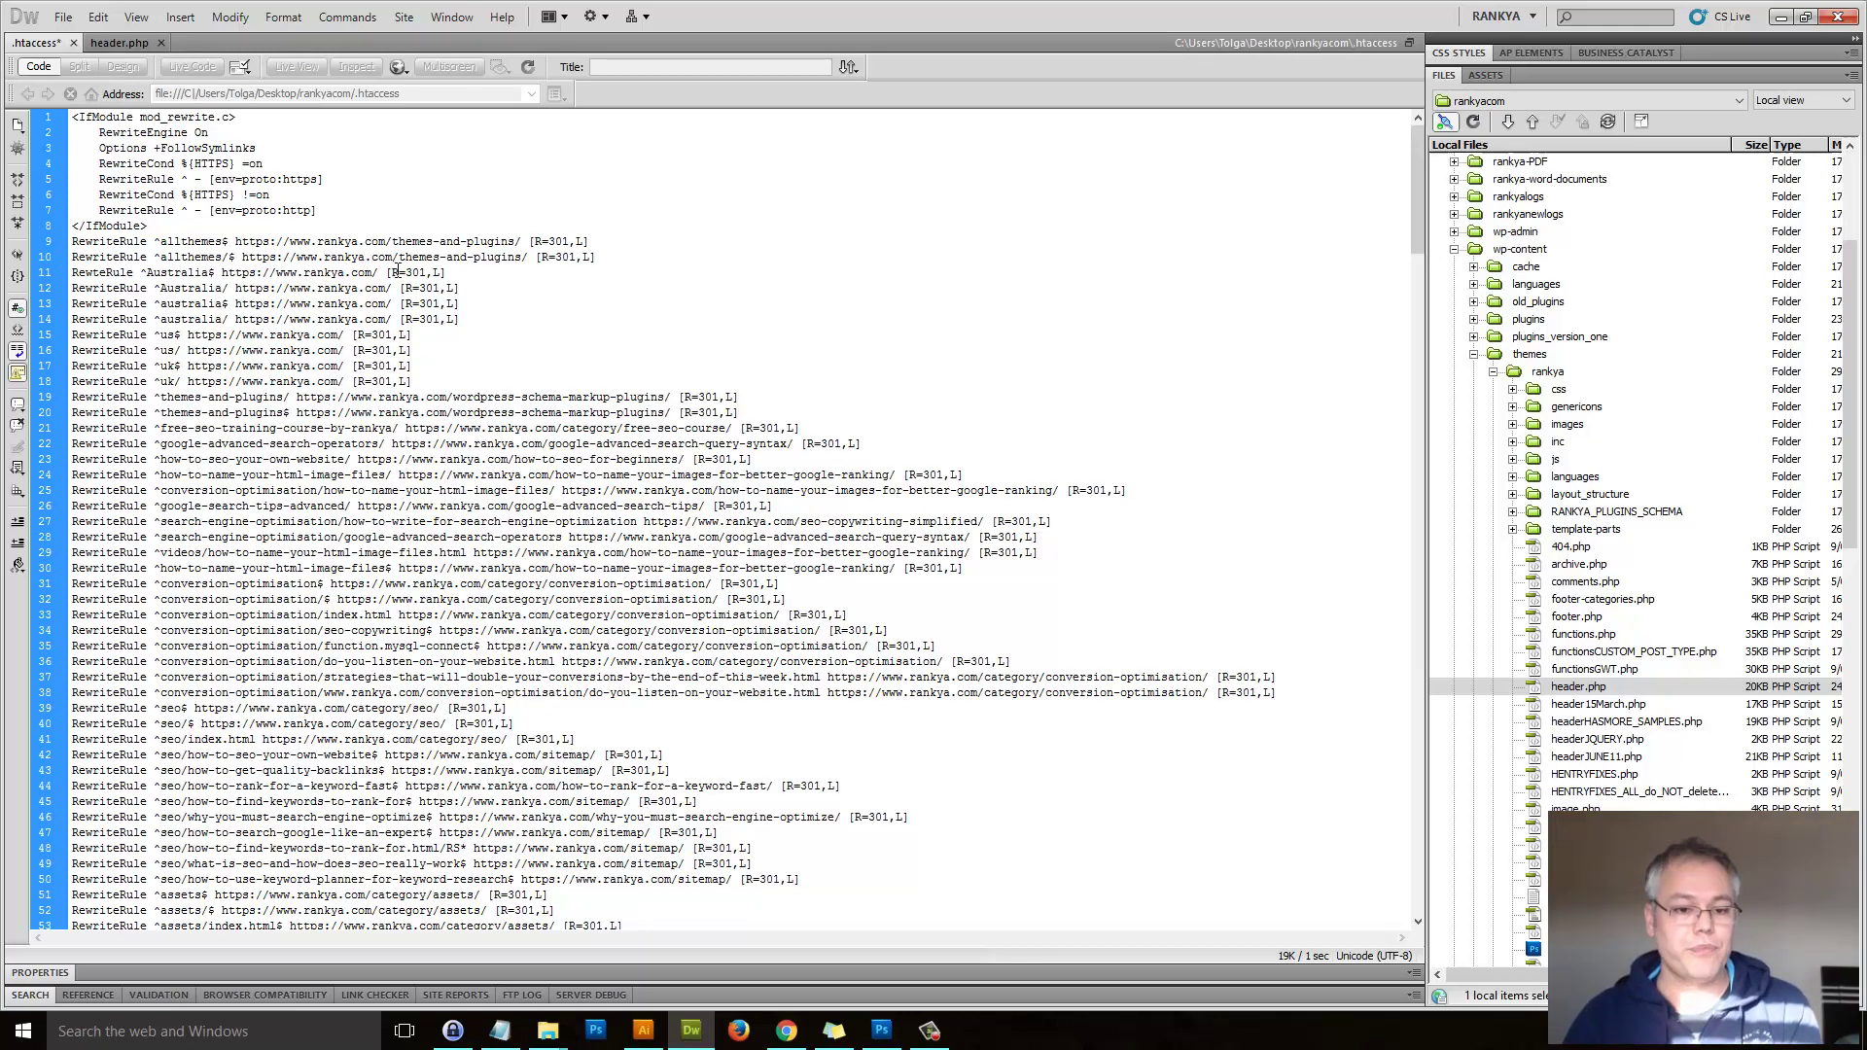
pyautogui.click(397, 272)
pyautogui.press('Delete')
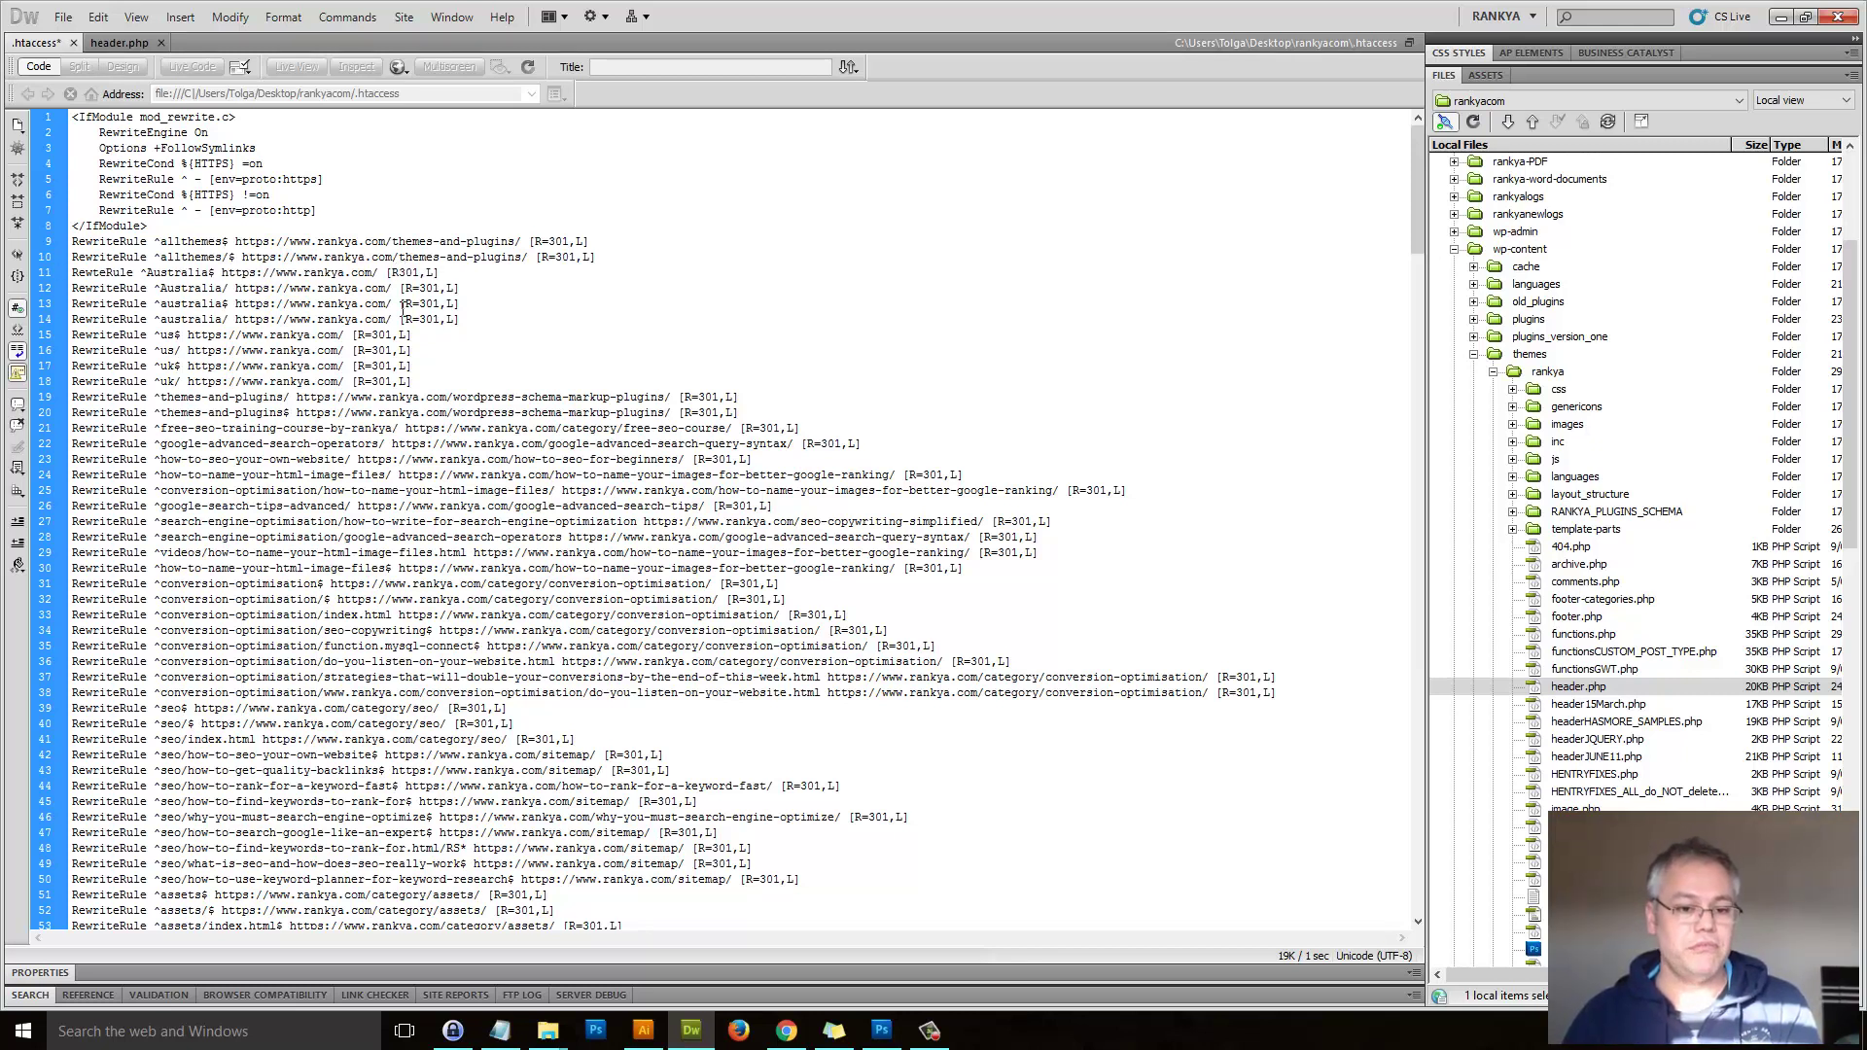
# - Save the broken .htaccess and Put it to the server
pyautogui.hotkey('ctrl', 's')
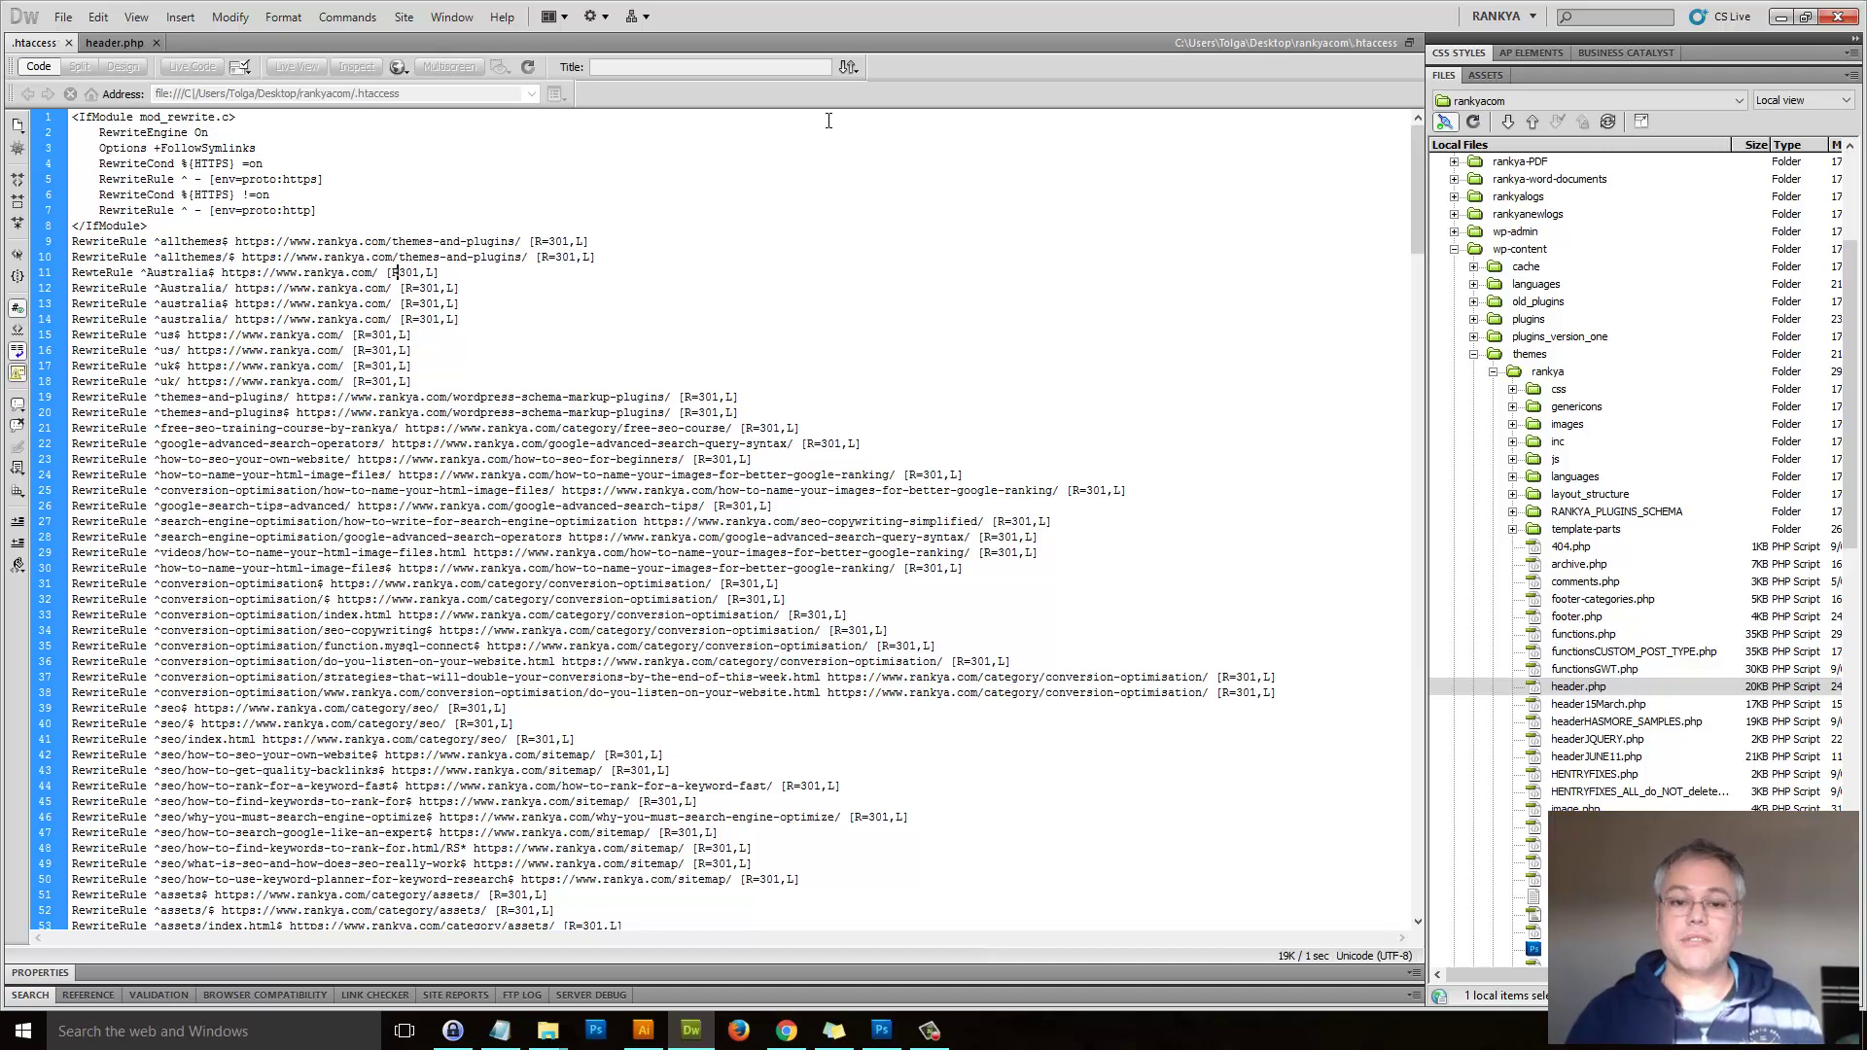
pyautogui.click(848, 70)
pyautogui.click(861, 171)
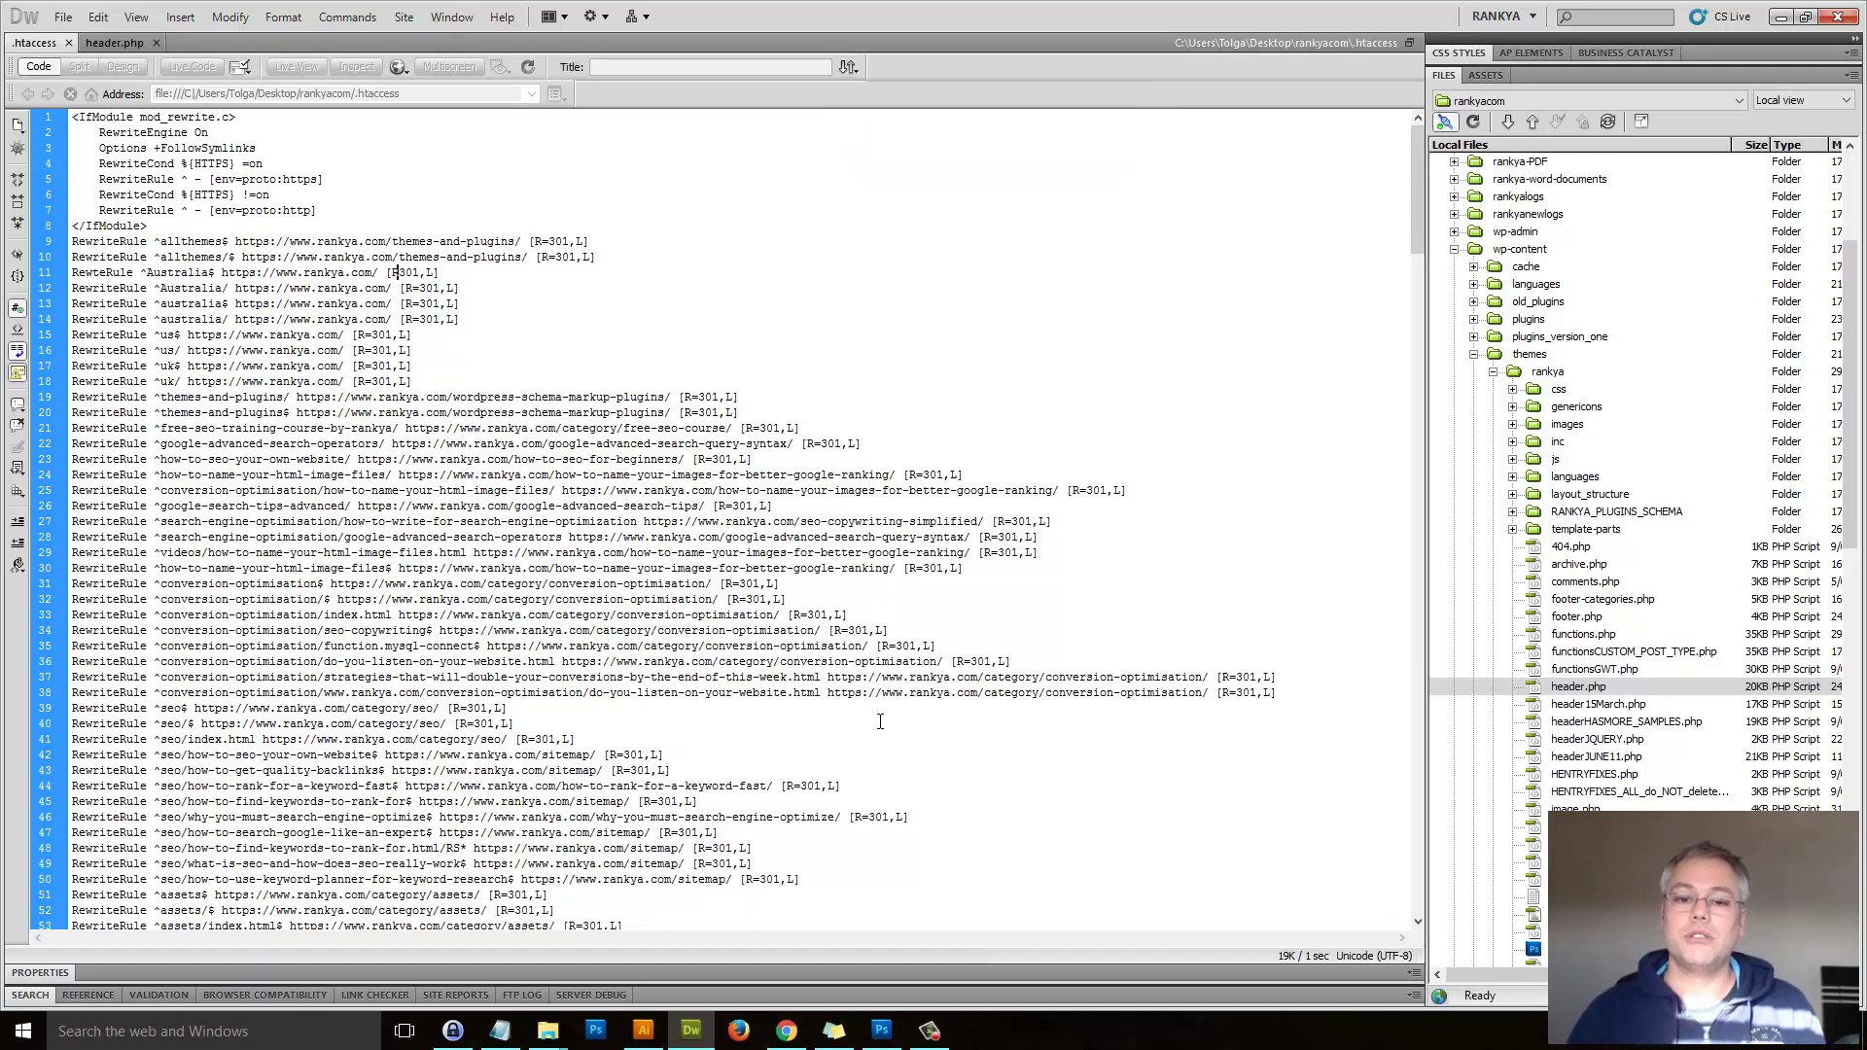
# - Reload the rankya.com schema plugins page in Chrome to trigger the 500 error
pyautogui.click(787, 1031)
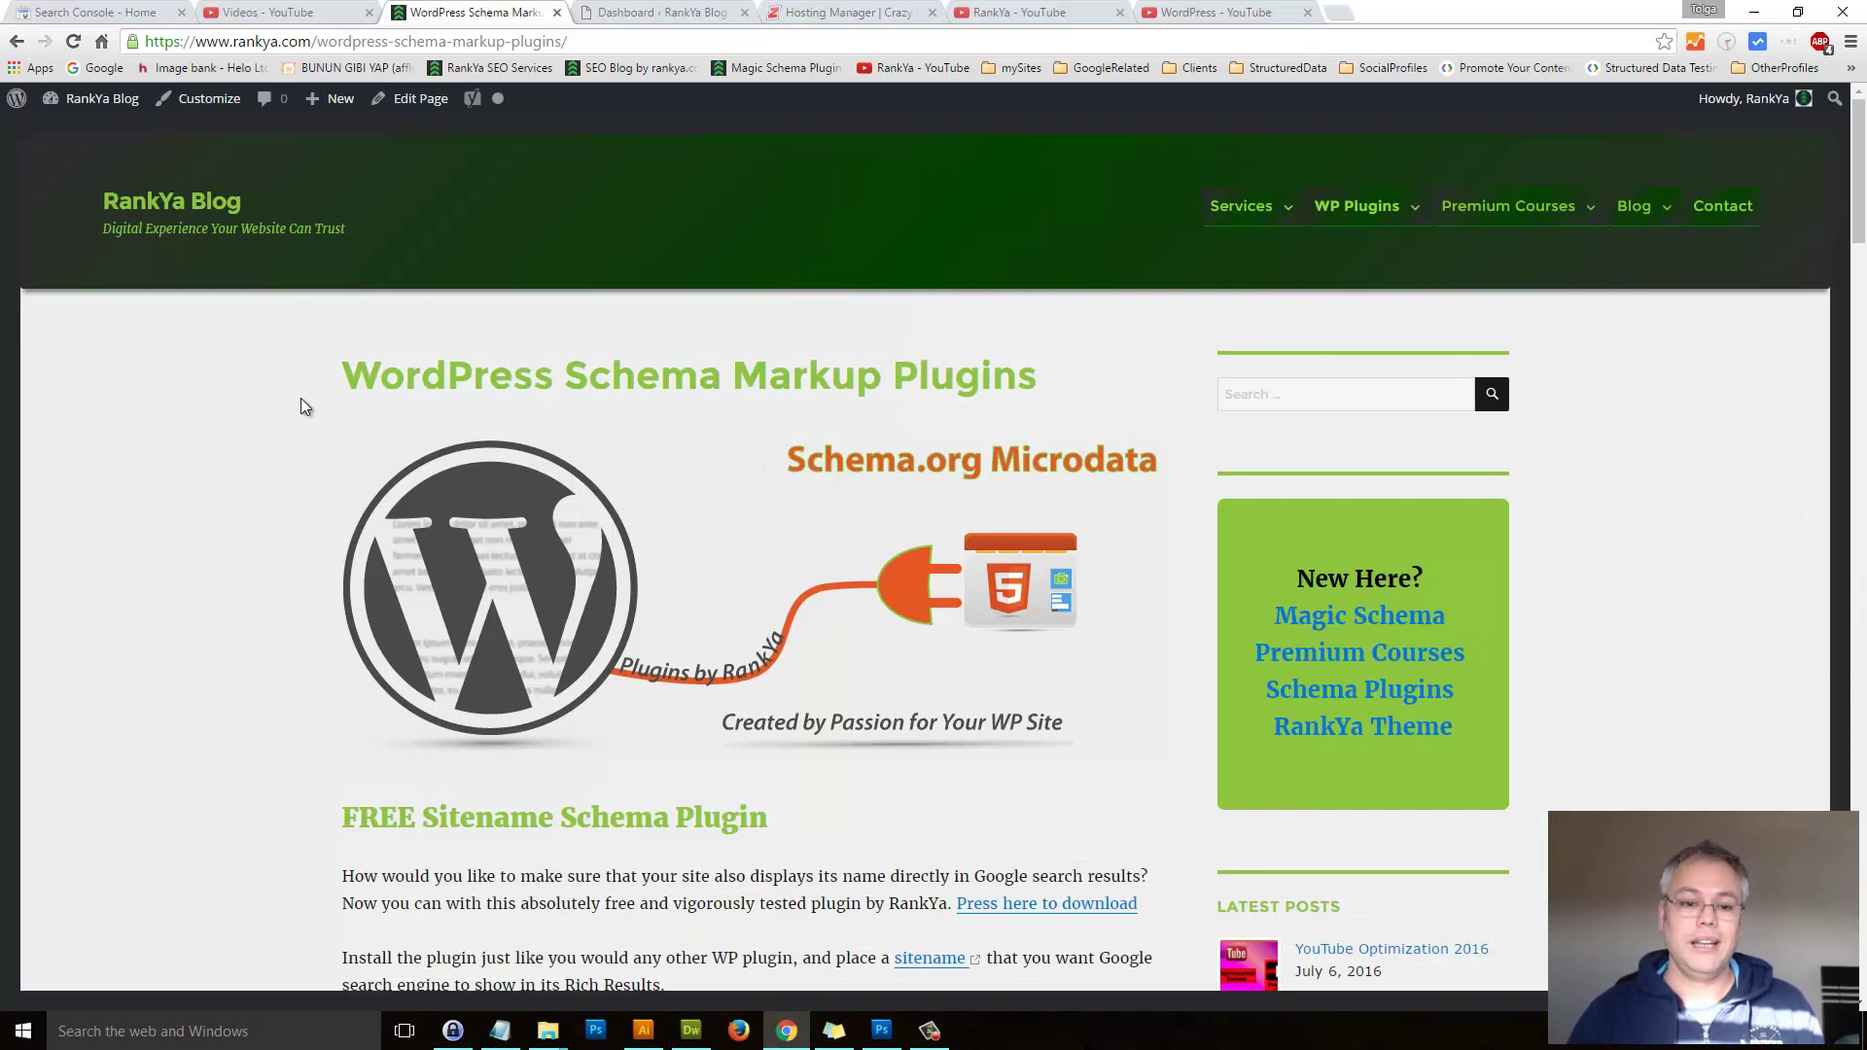
pyautogui.click(74, 42)
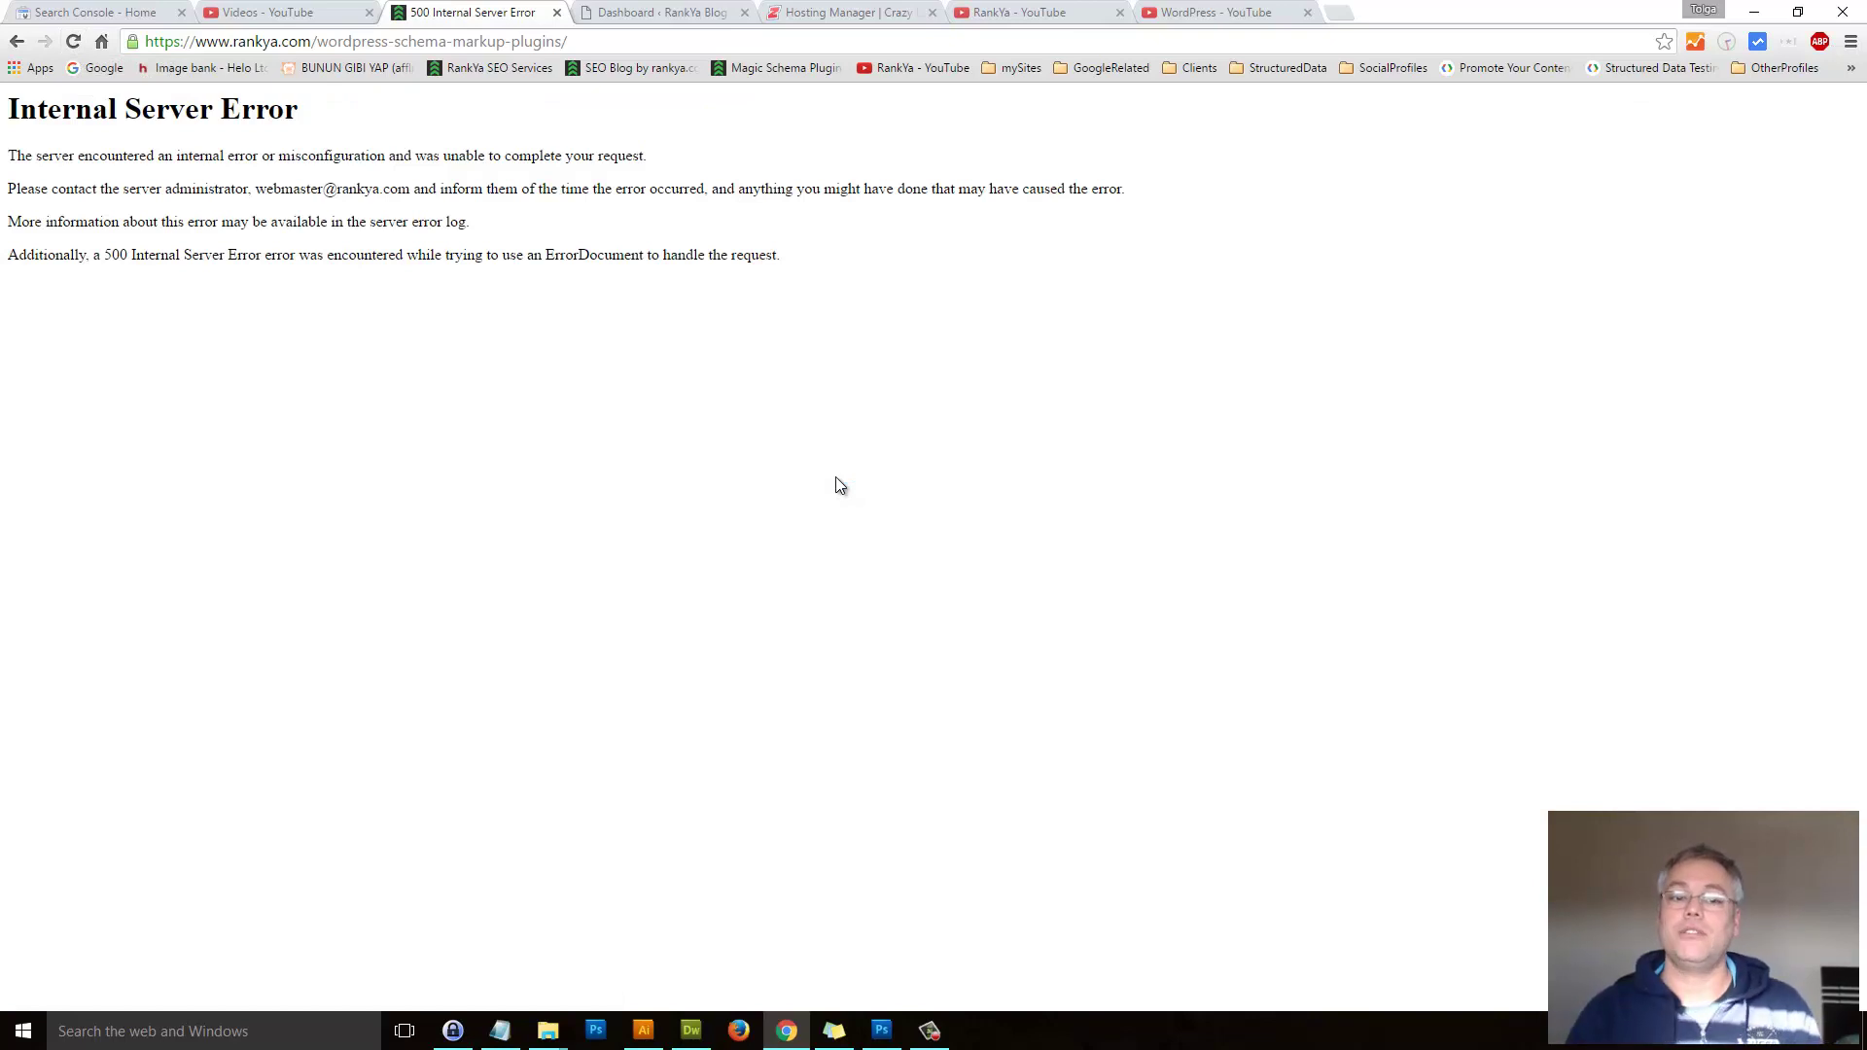
# - Restore the '=' in [R=301,L] on line 11, save .htaccess and Put it back to the server
pyautogui.click(691, 1031)
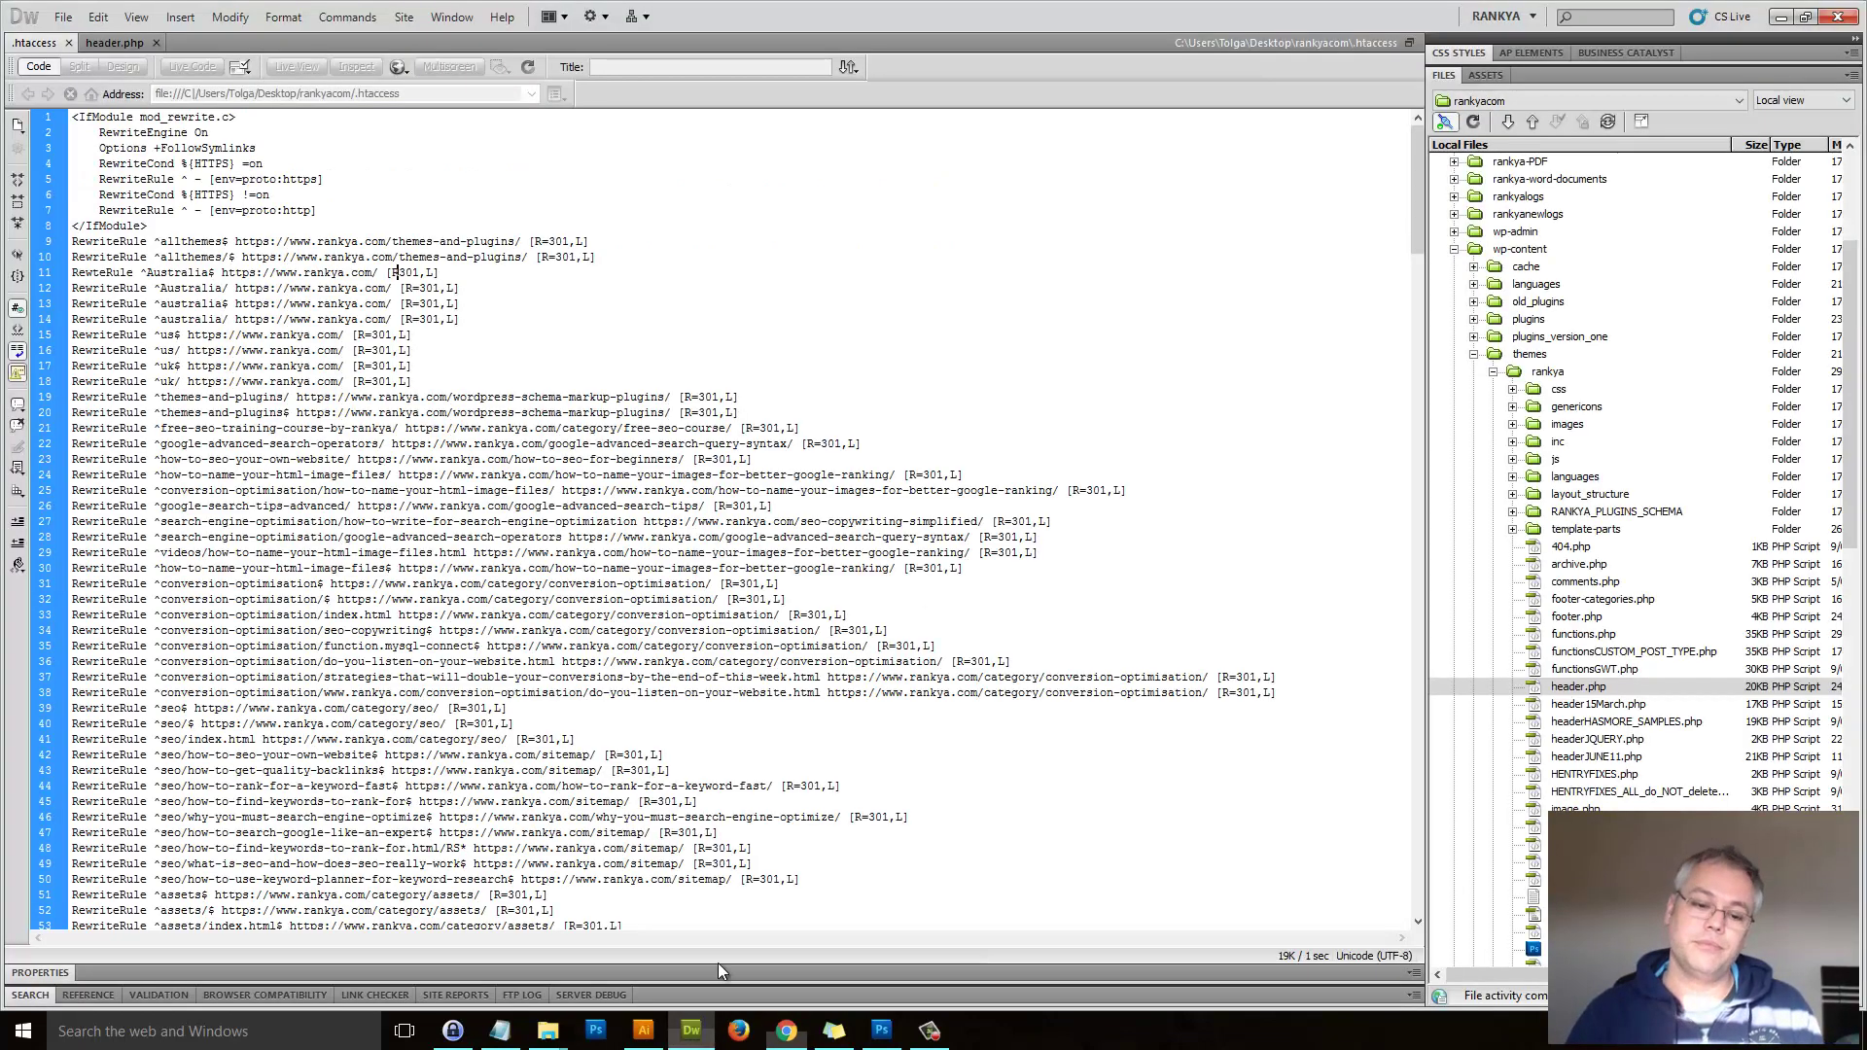
pyautogui.write('=')
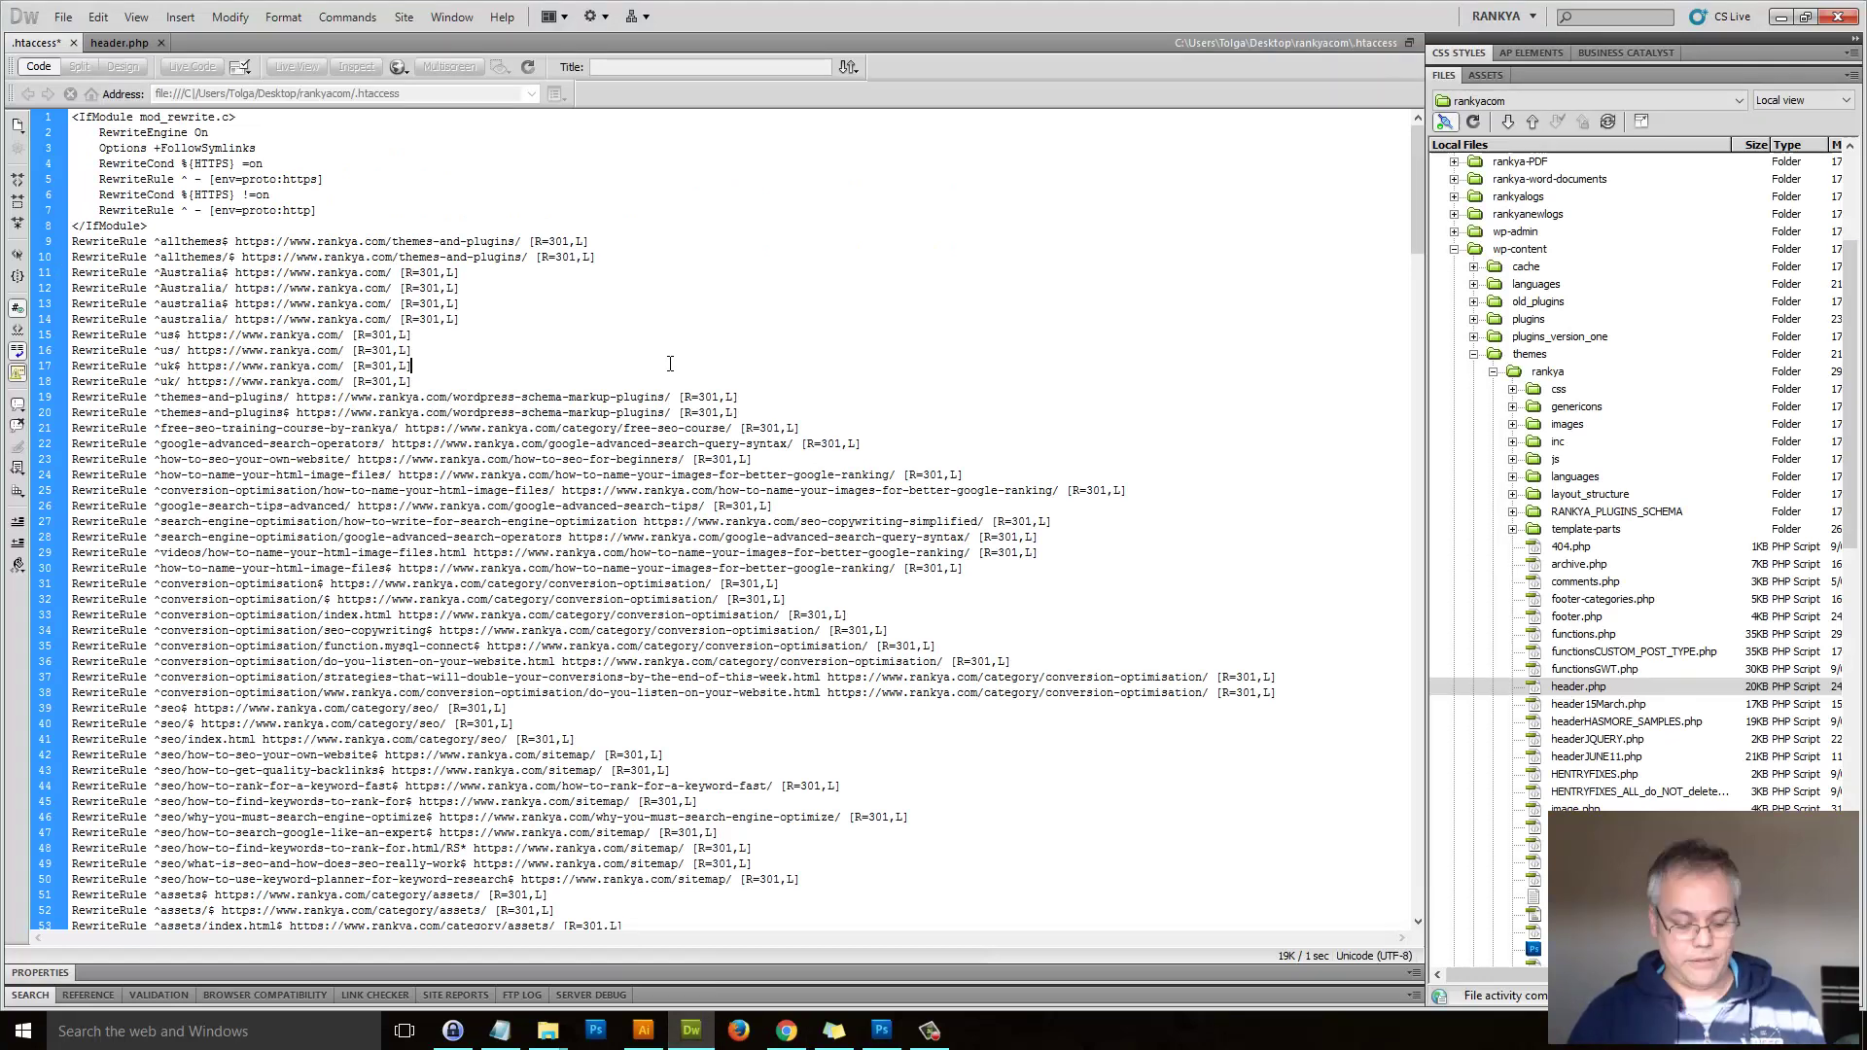
pyautogui.hotkey('ctrl', 's')
pyautogui.click(846, 73)
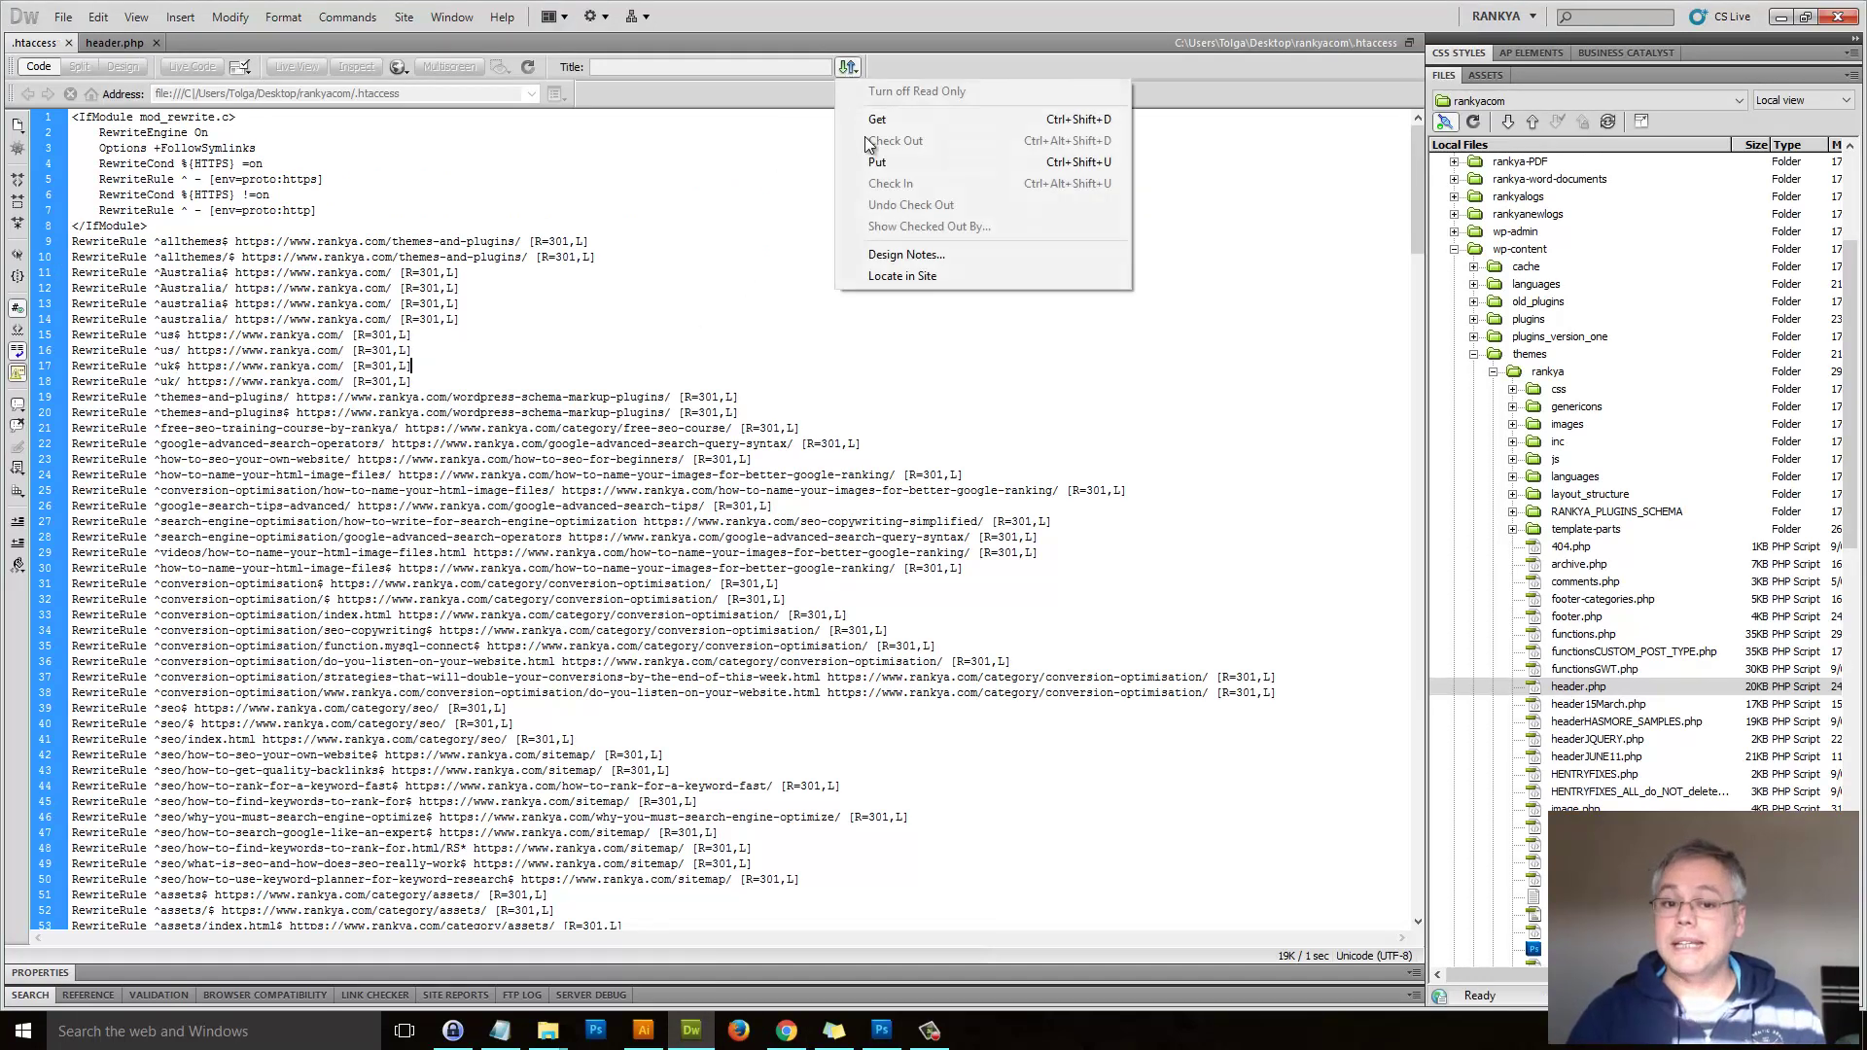
pyautogui.click(875, 151)
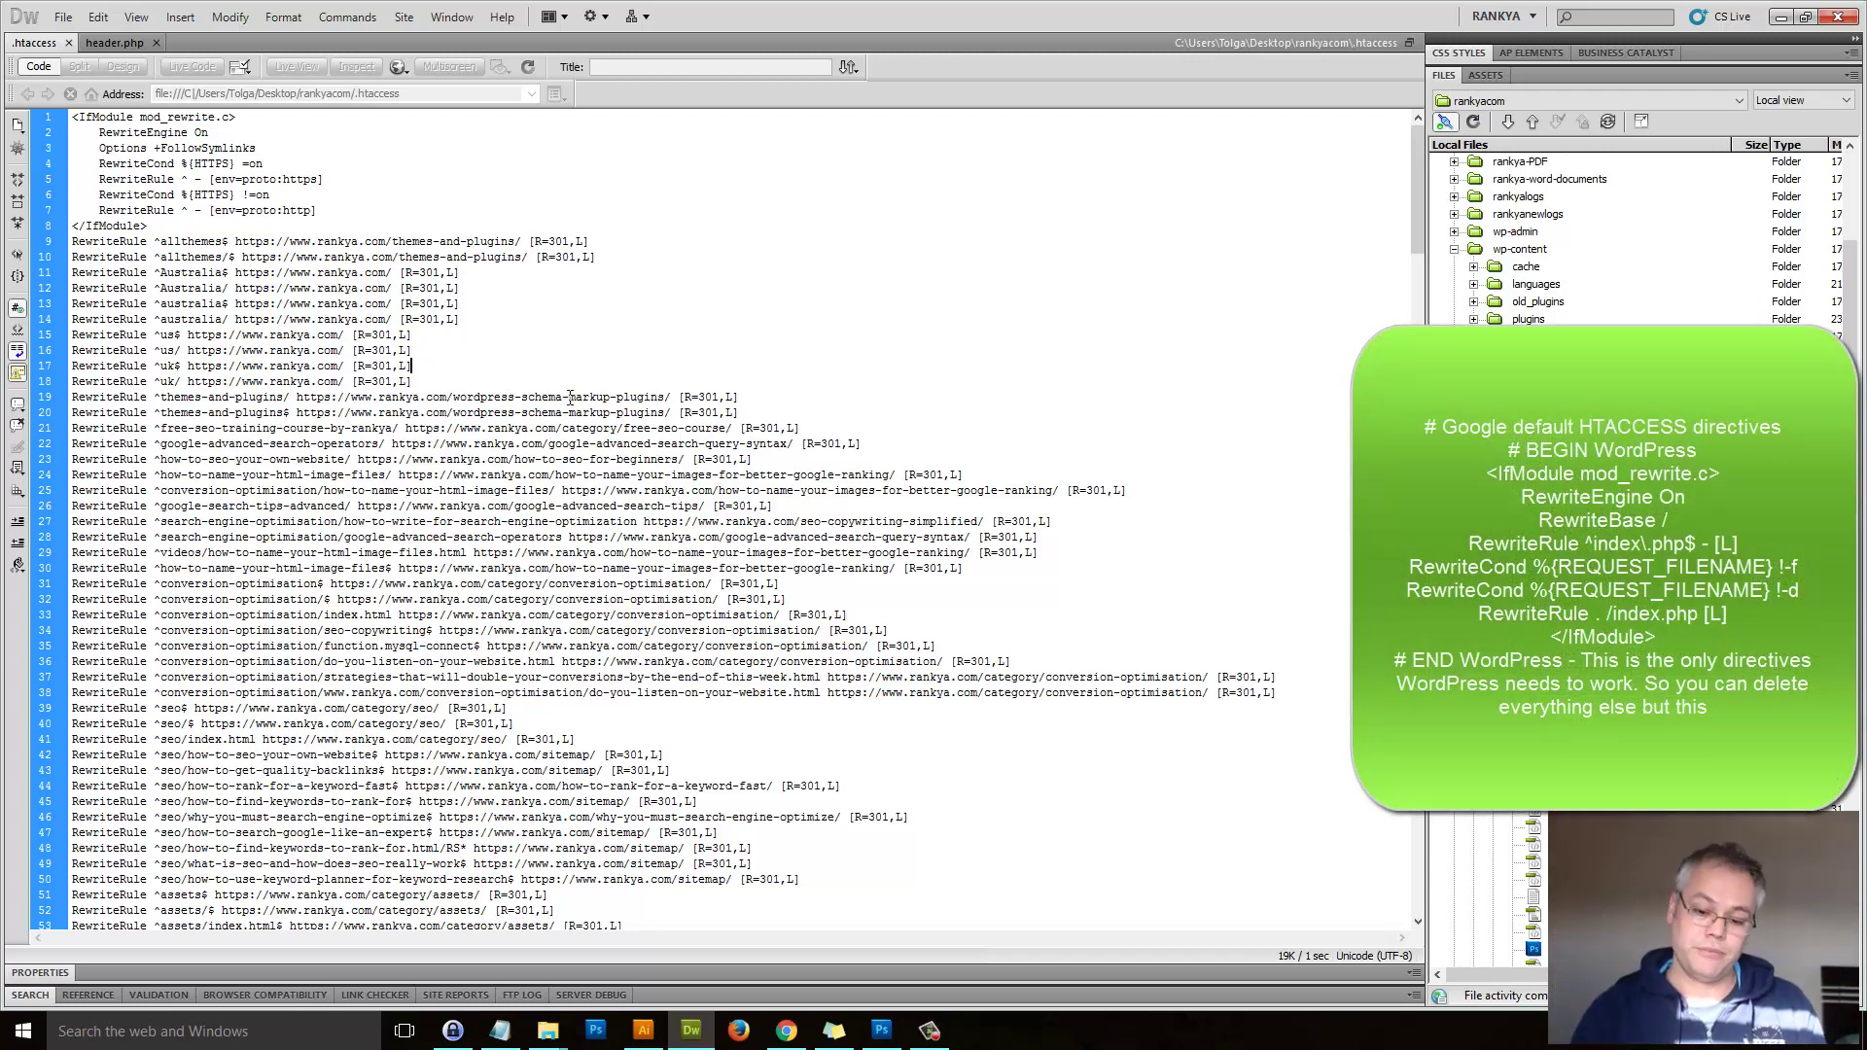
pyautogui.moveTo(795, 1037)
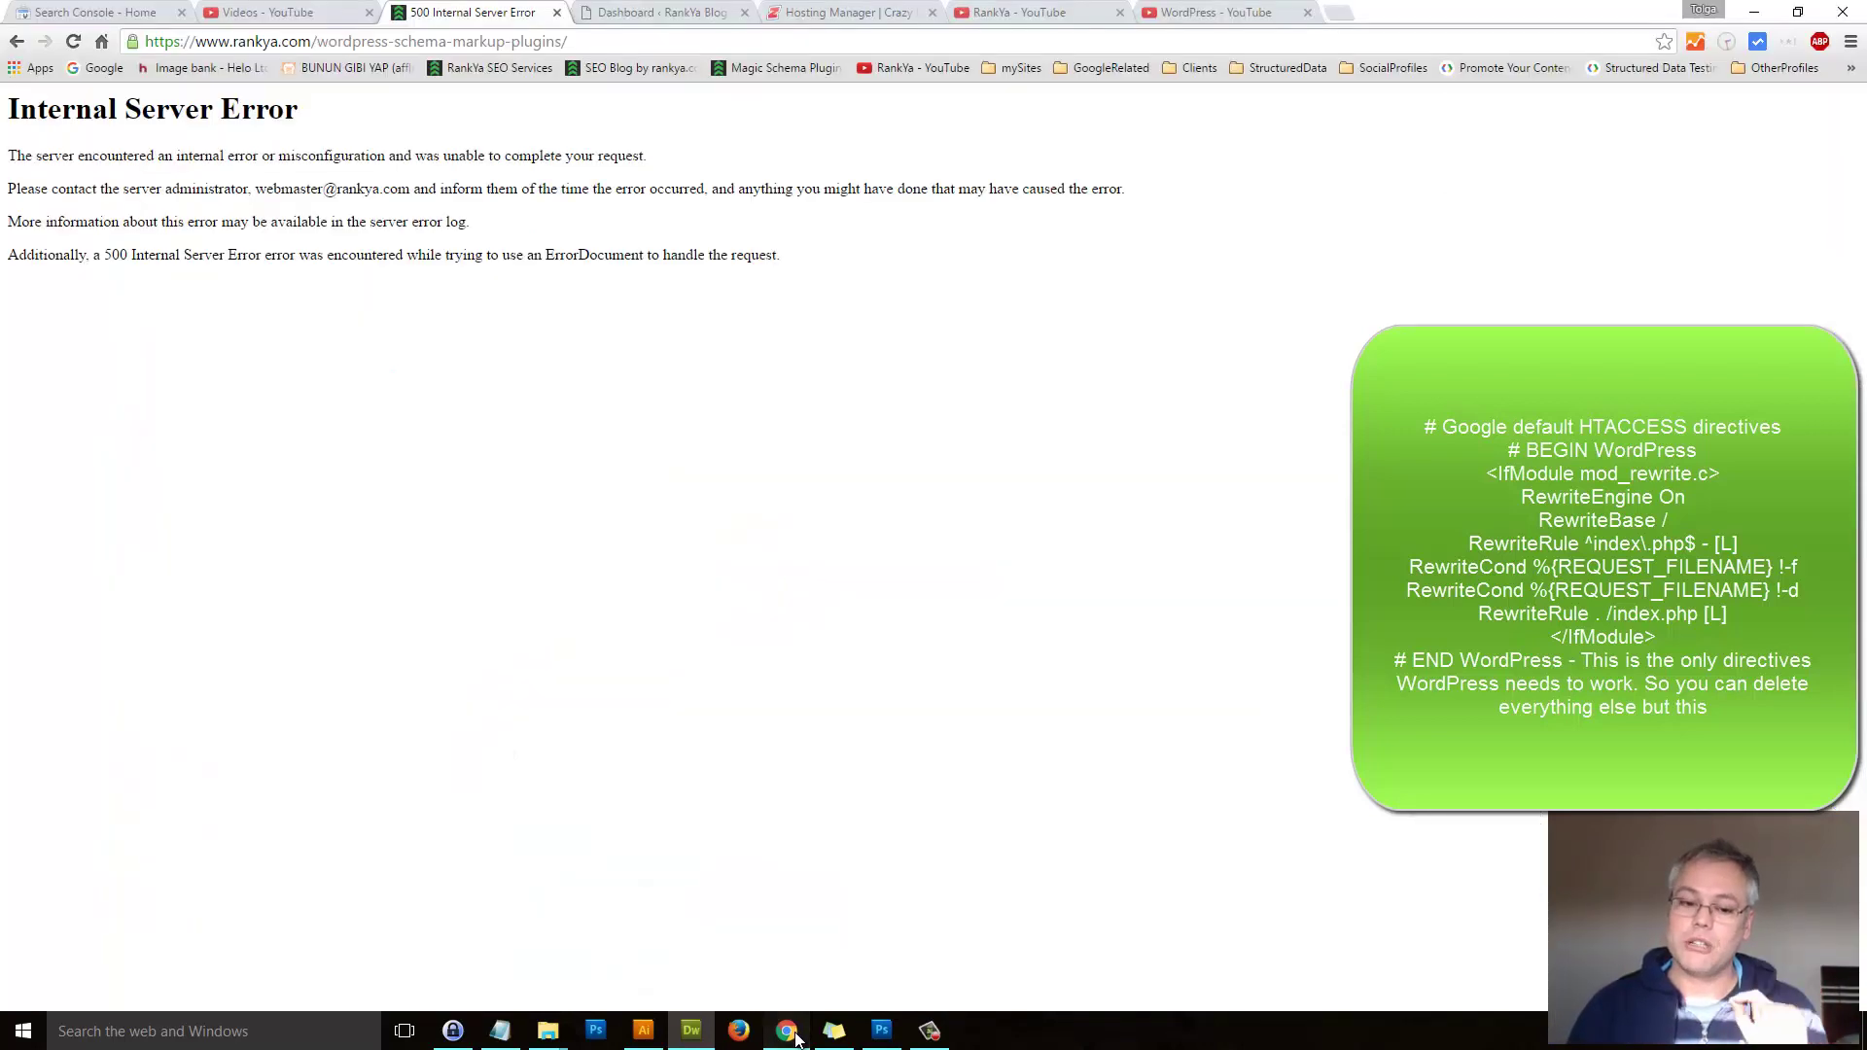
# - Check the 500 error page in Chrome, then go to the Hosting Manager | Crazy Domains tab
pyautogui.click(795, 1036)
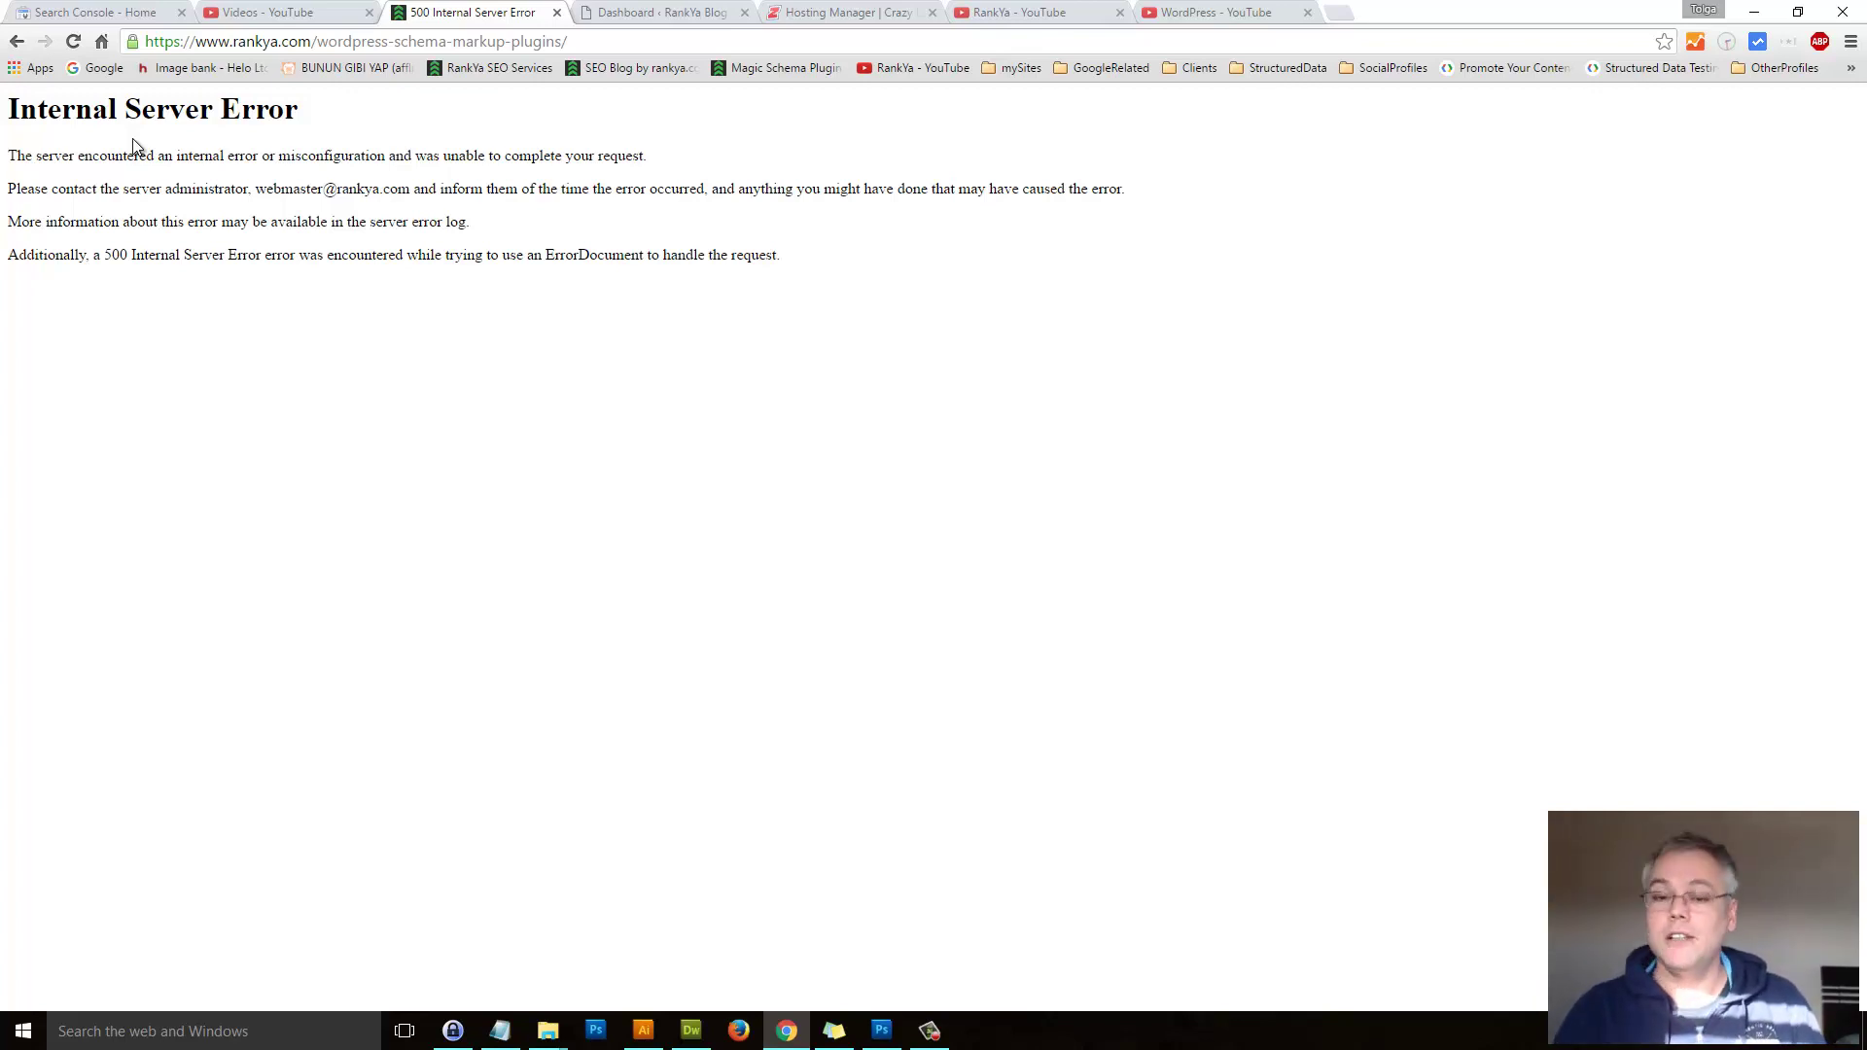
pyautogui.click(870, 12)
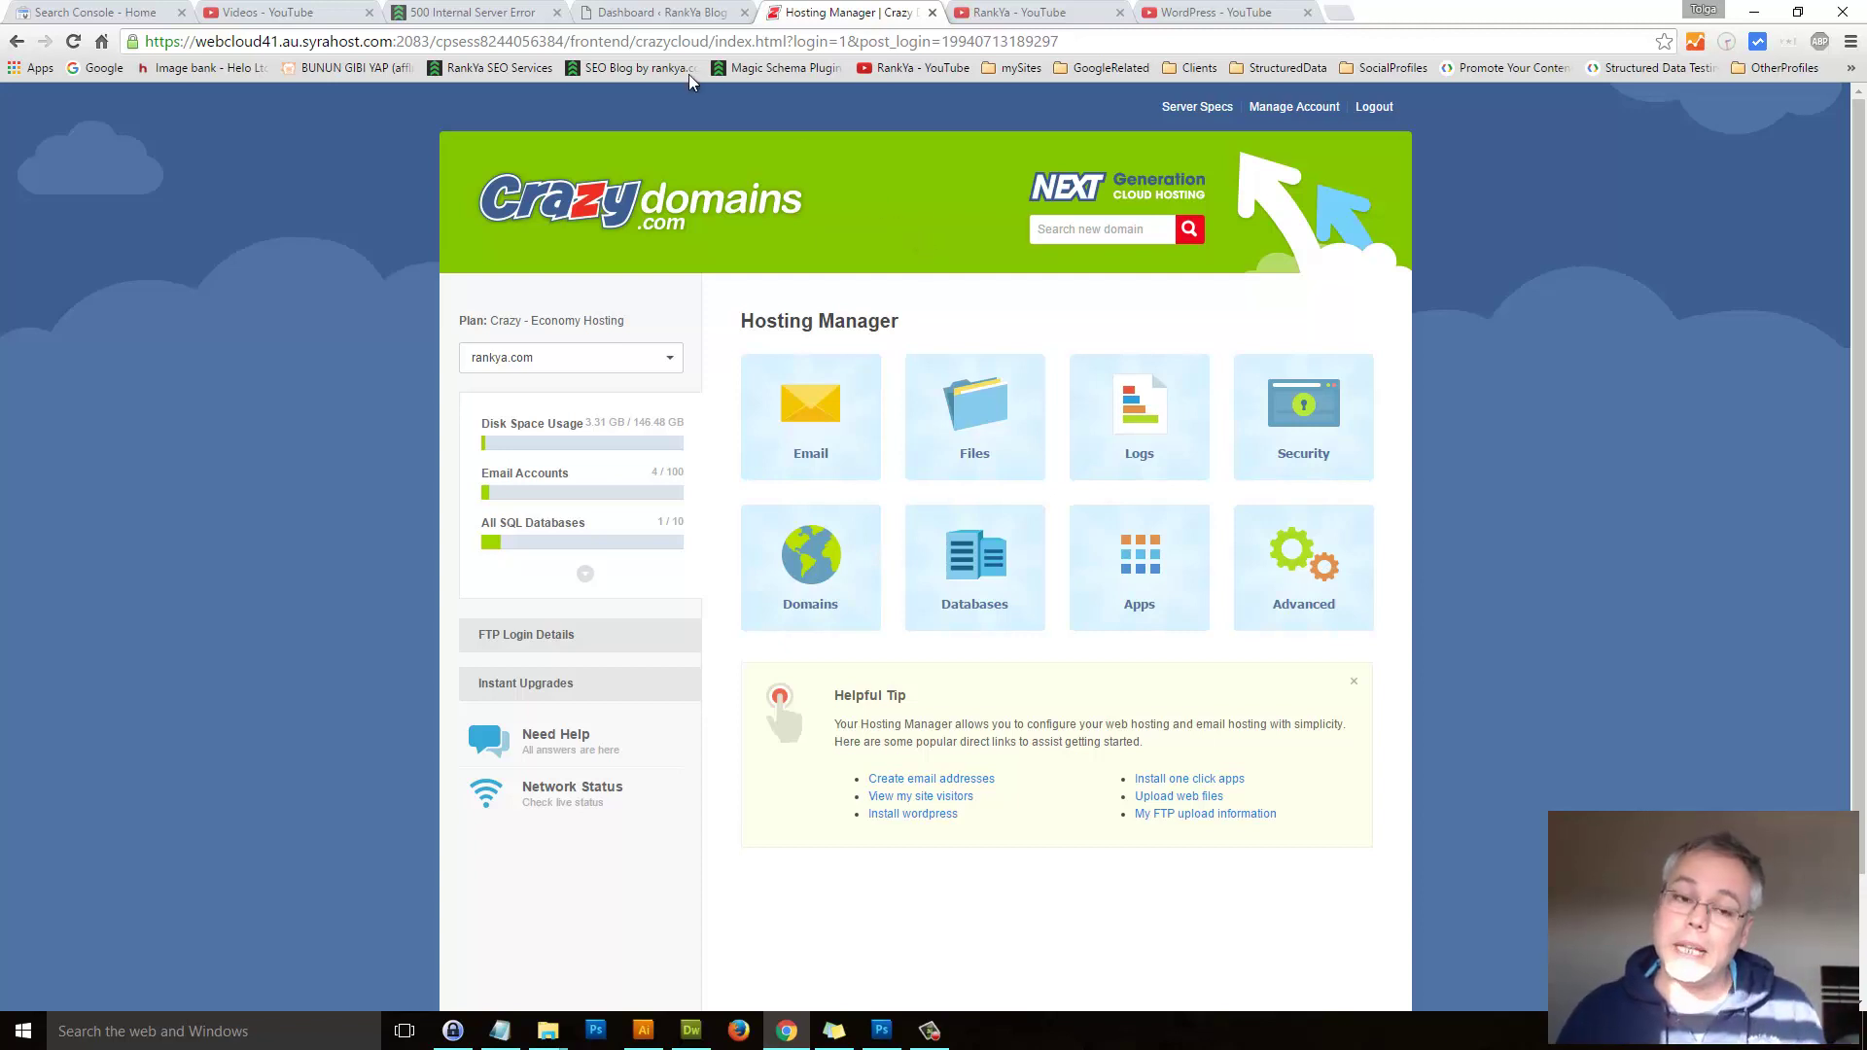
# - Launch the File Manager from the Files section of the rankya.com Hosting Manager
pyautogui.click(526, 14)
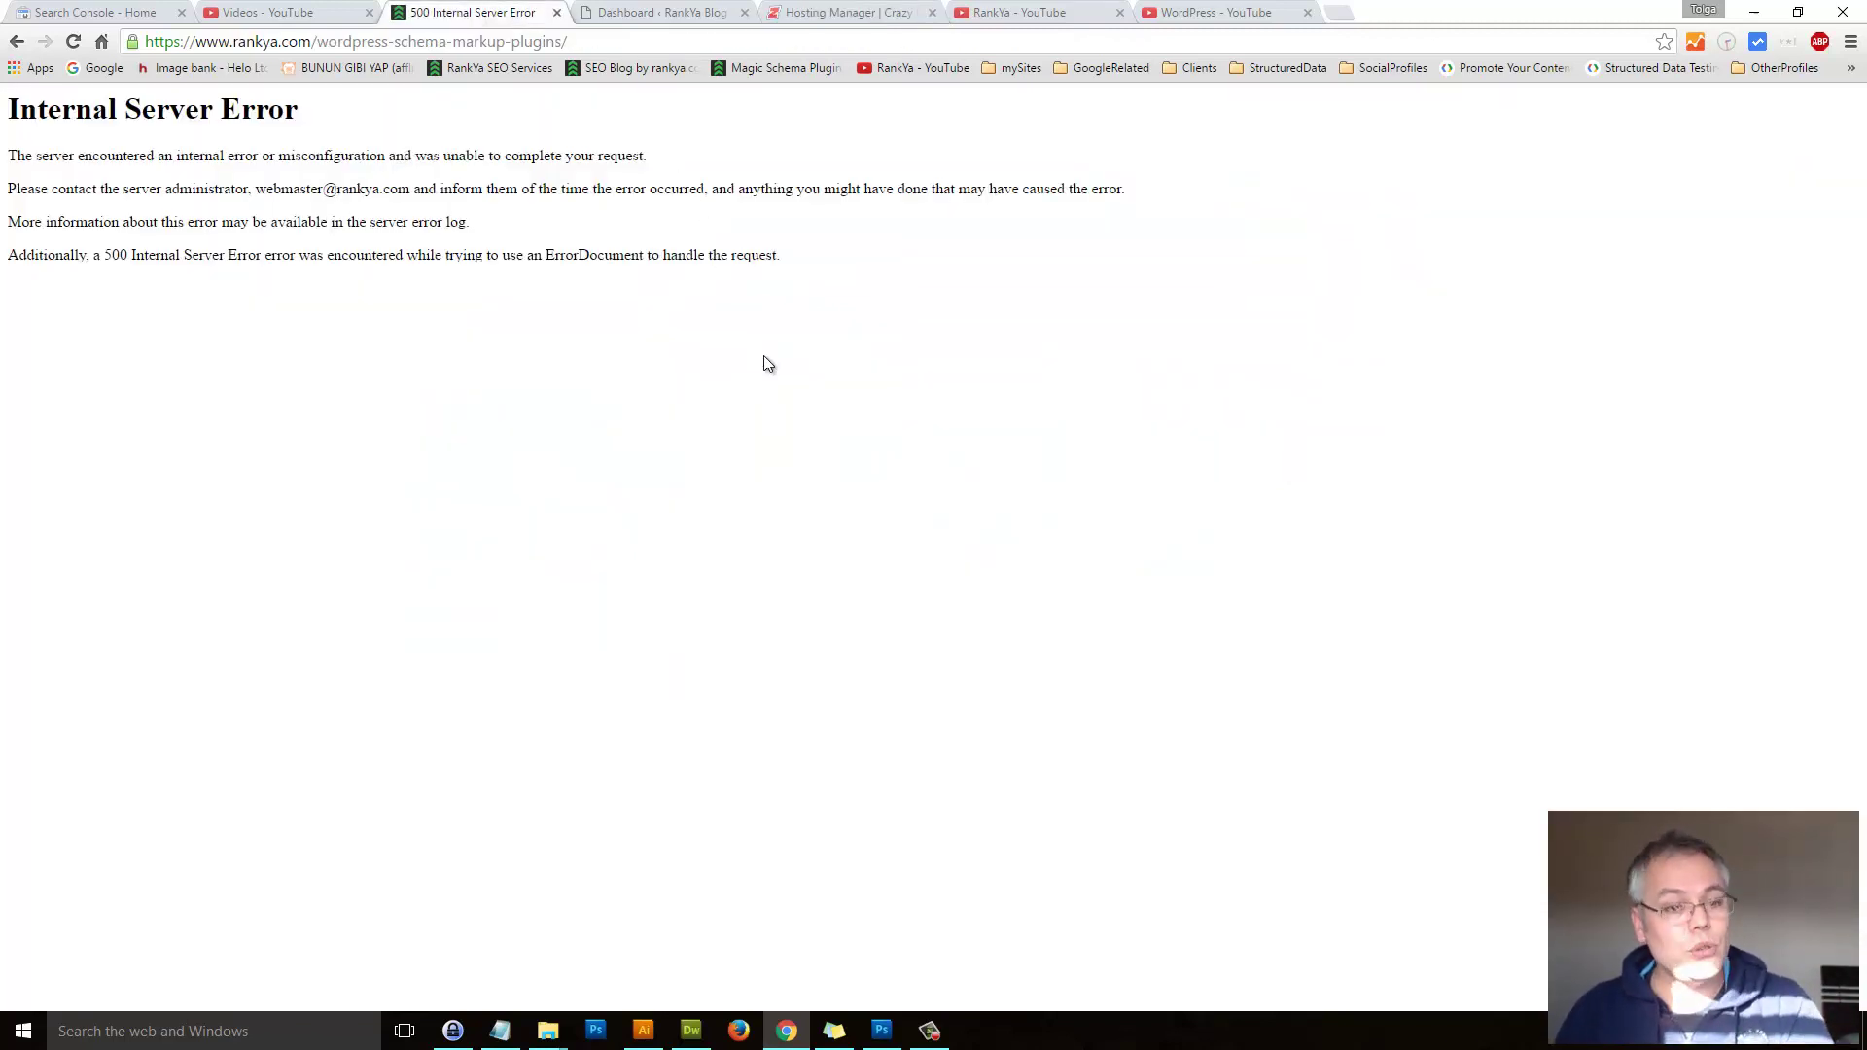
pyautogui.click(790, 12)
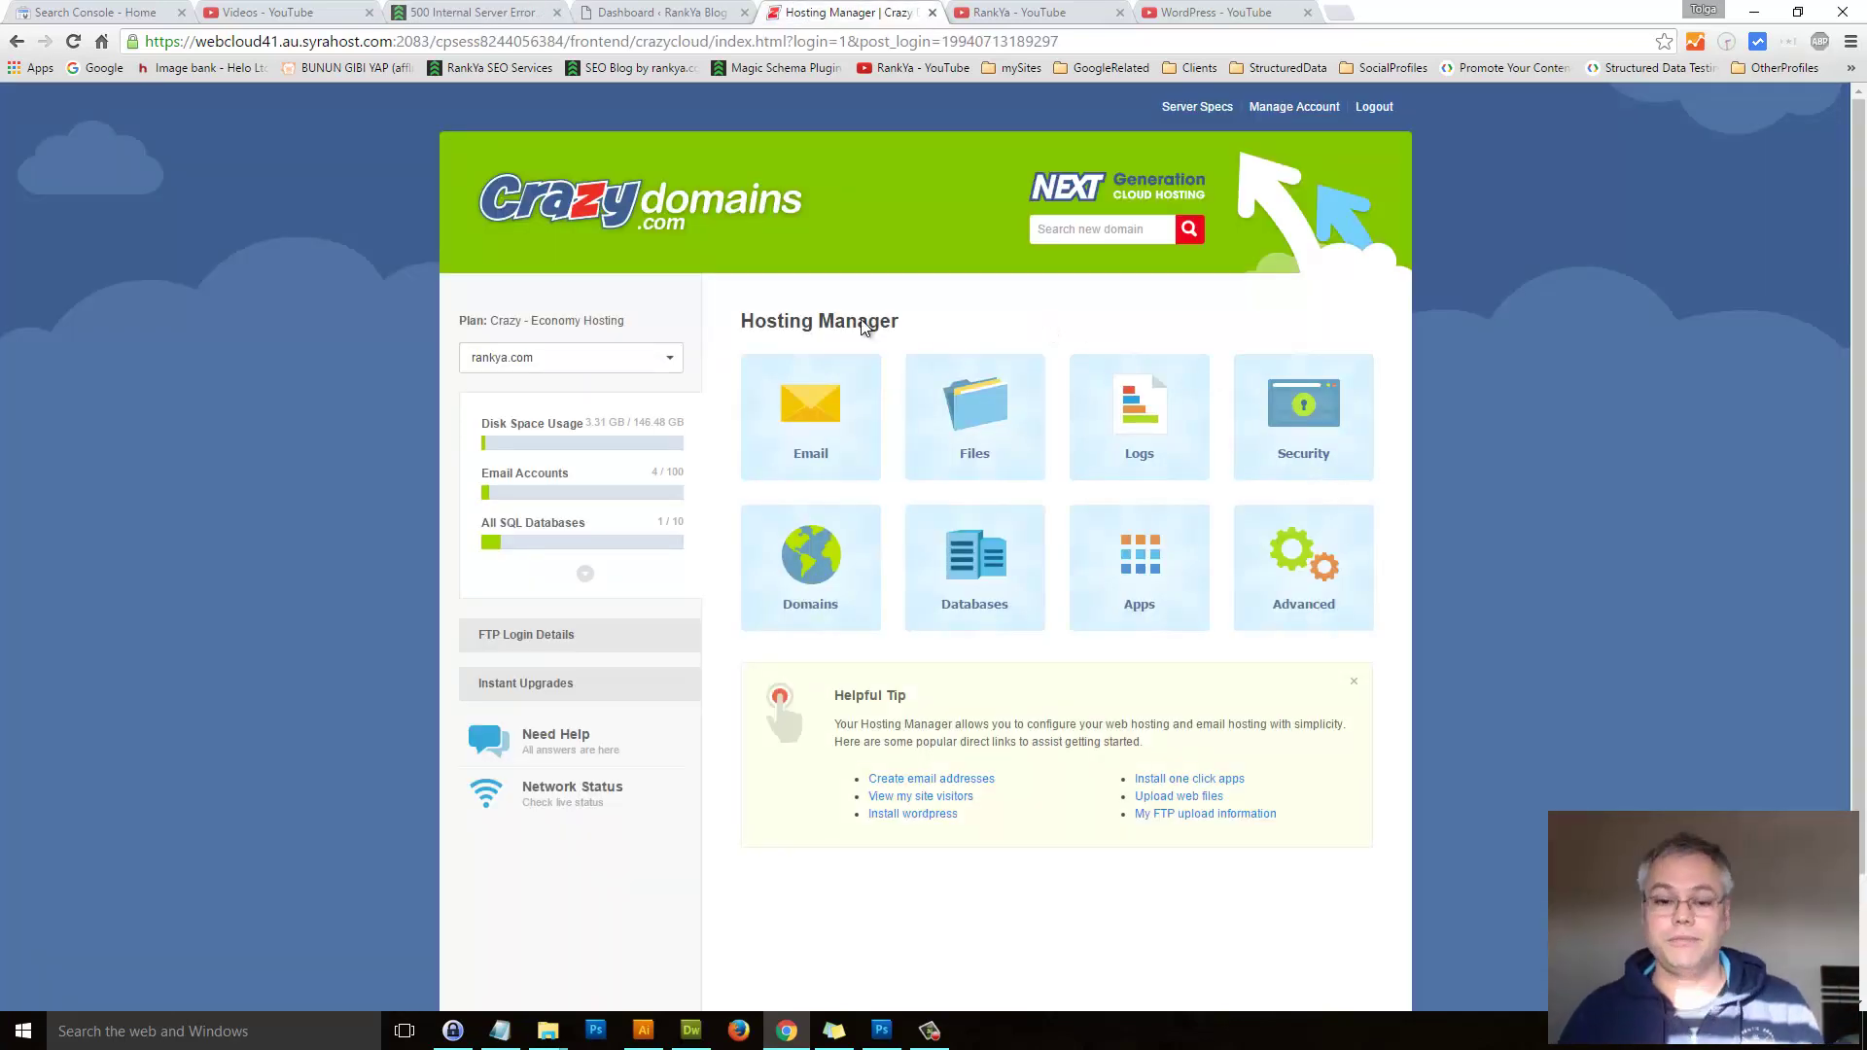
pyautogui.click(975, 411)
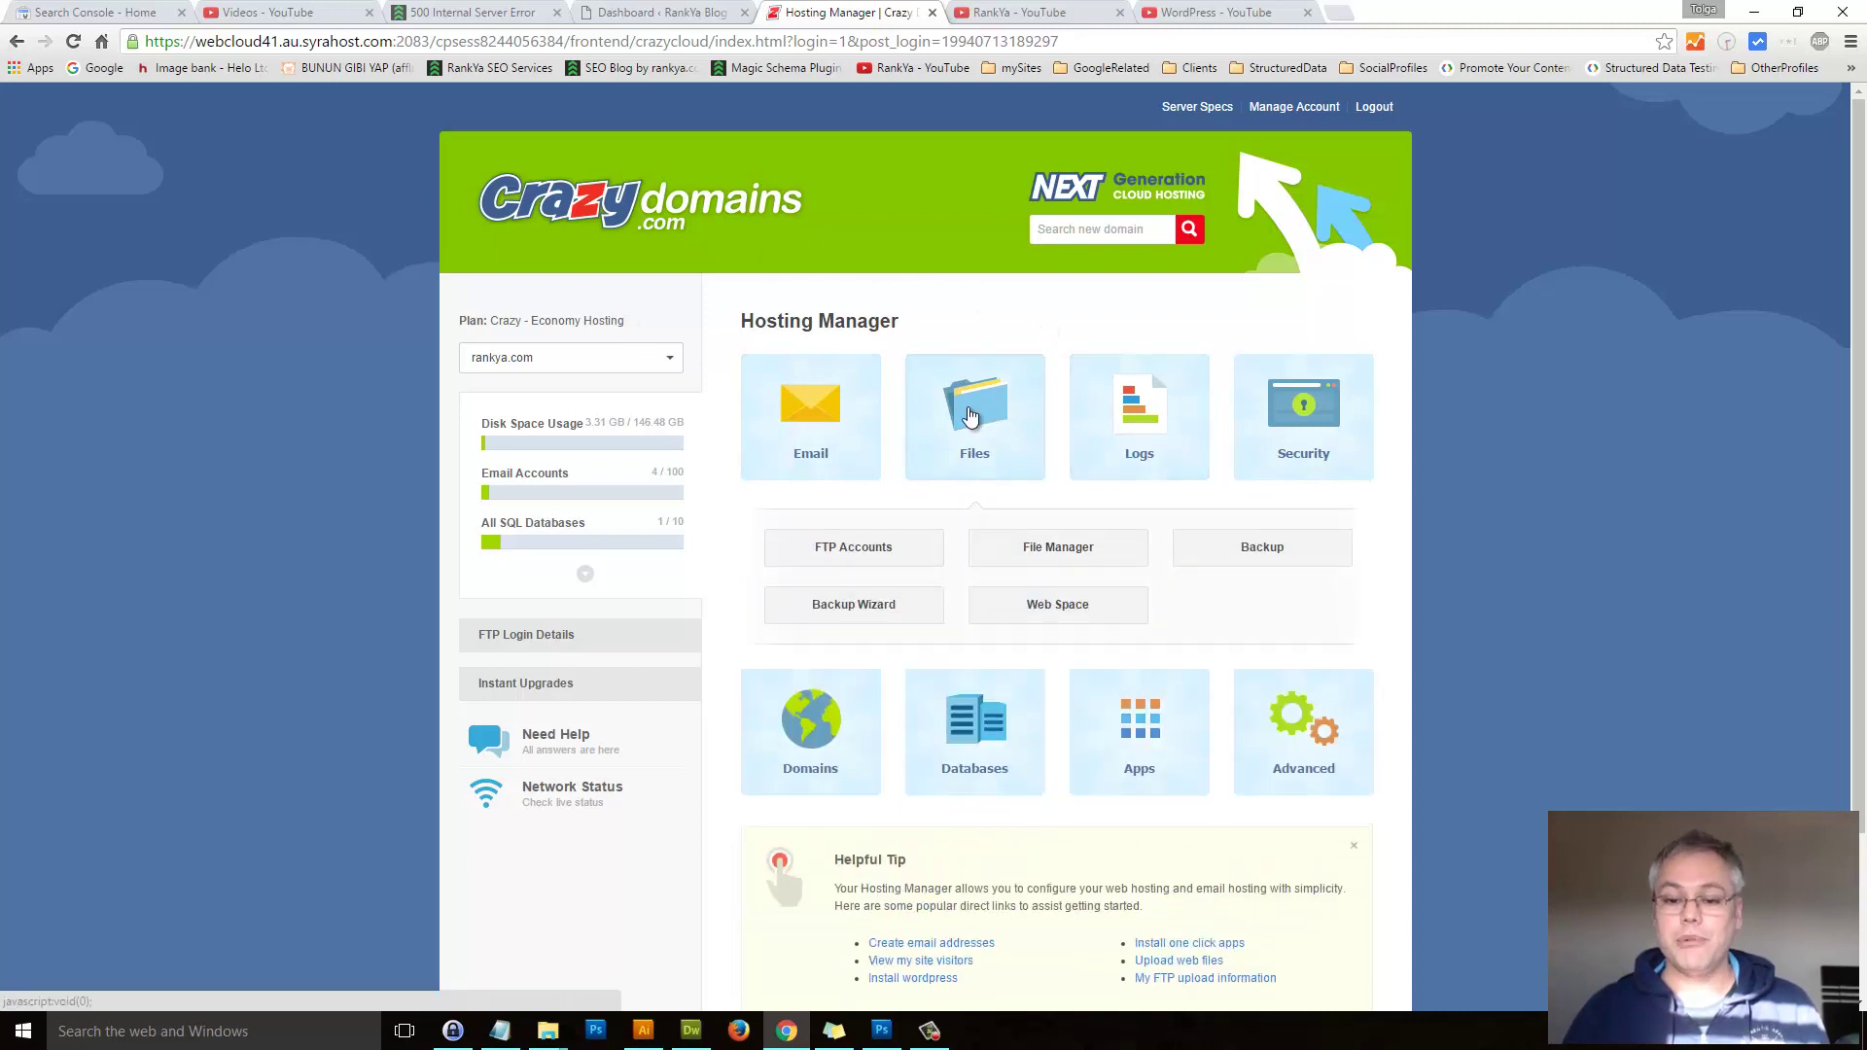
pyautogui.click(1080, 552)
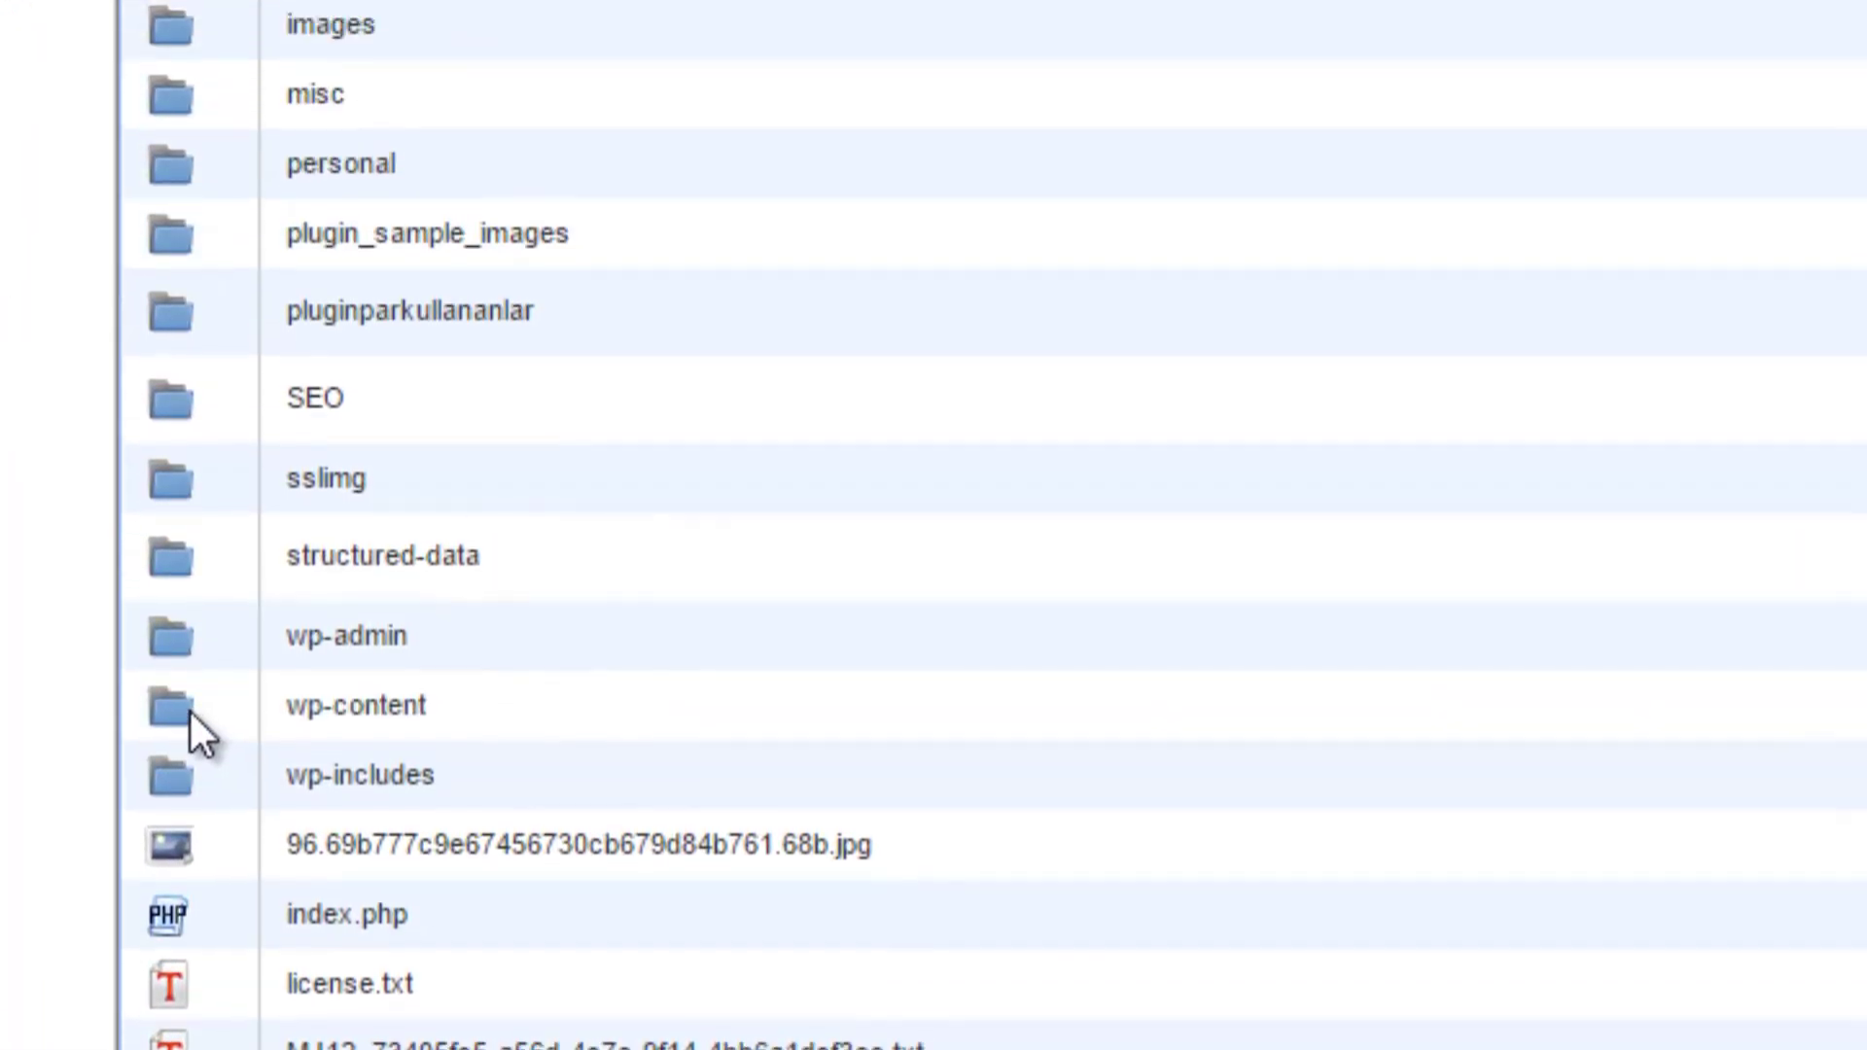
# - In wp-content/plugins, rename adsense-click-fraud-monitoring to test-adsense-click-fraud-monitoring
pyautogui.doubleClick(193, 387)
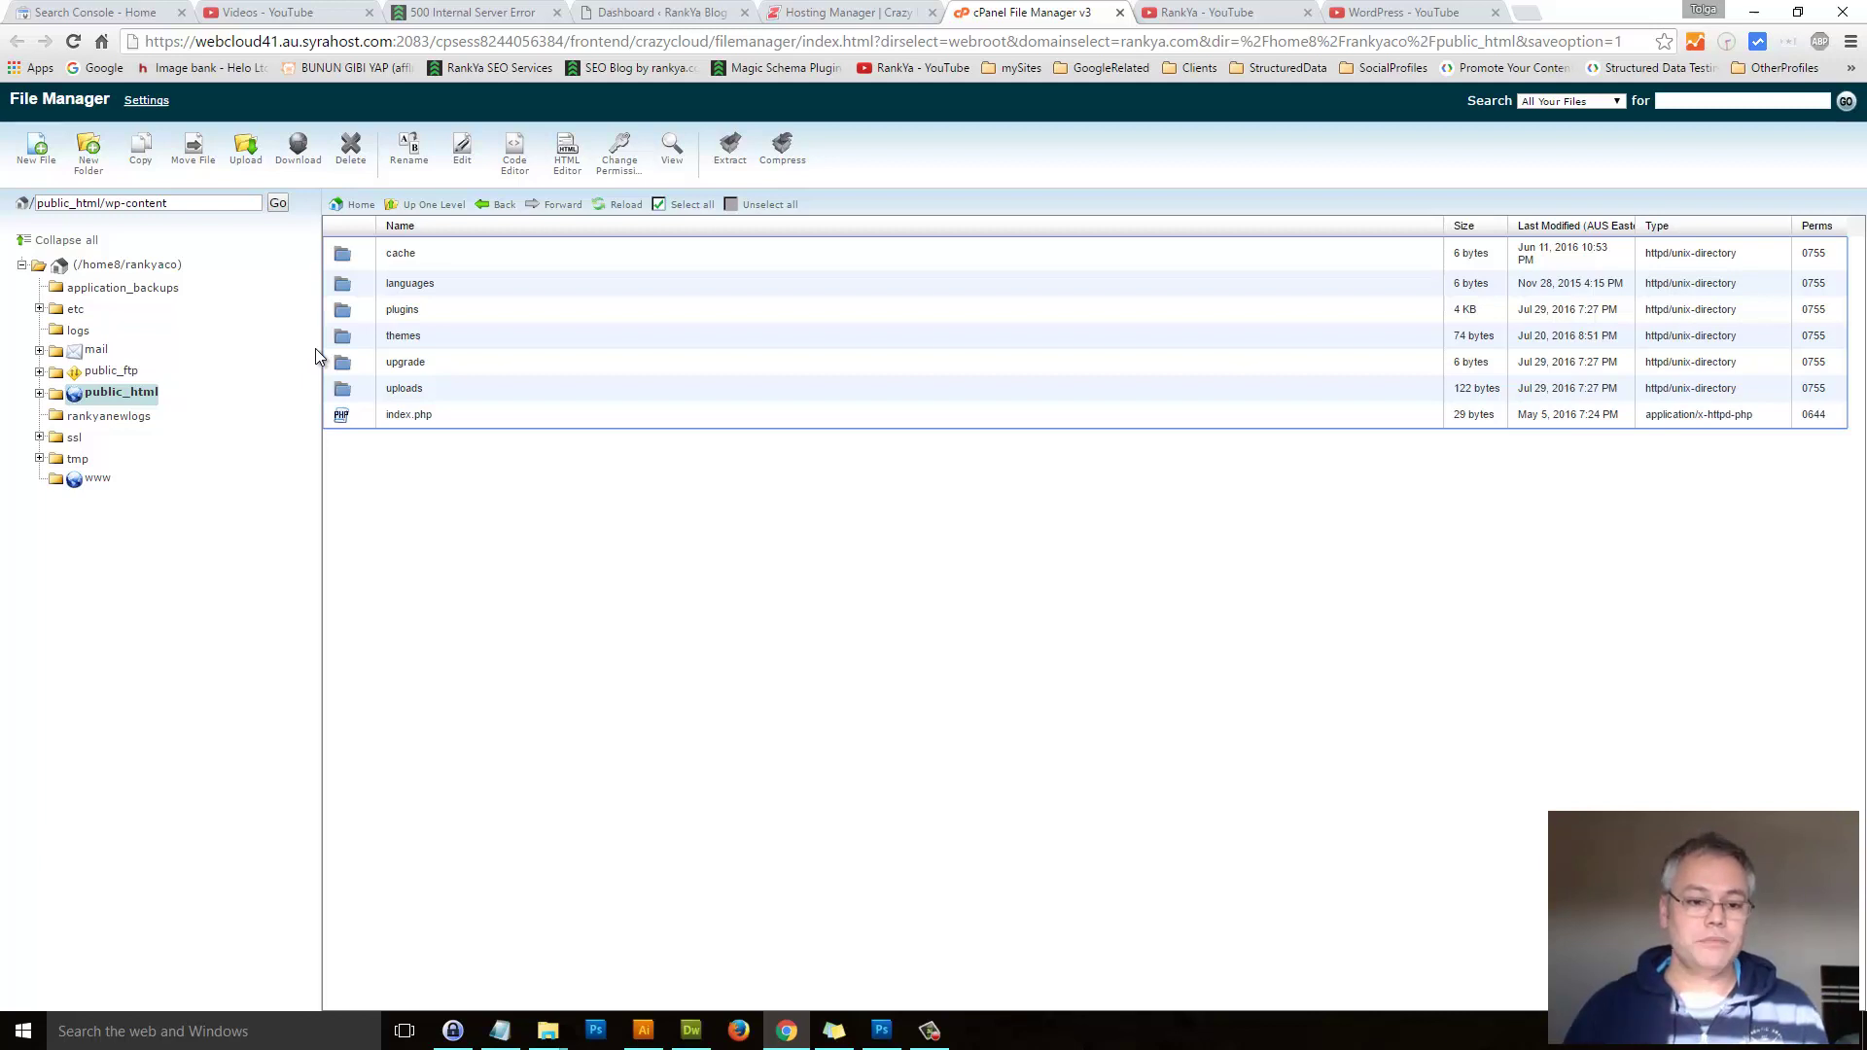
pyautogui.doubleClick(343, 309)
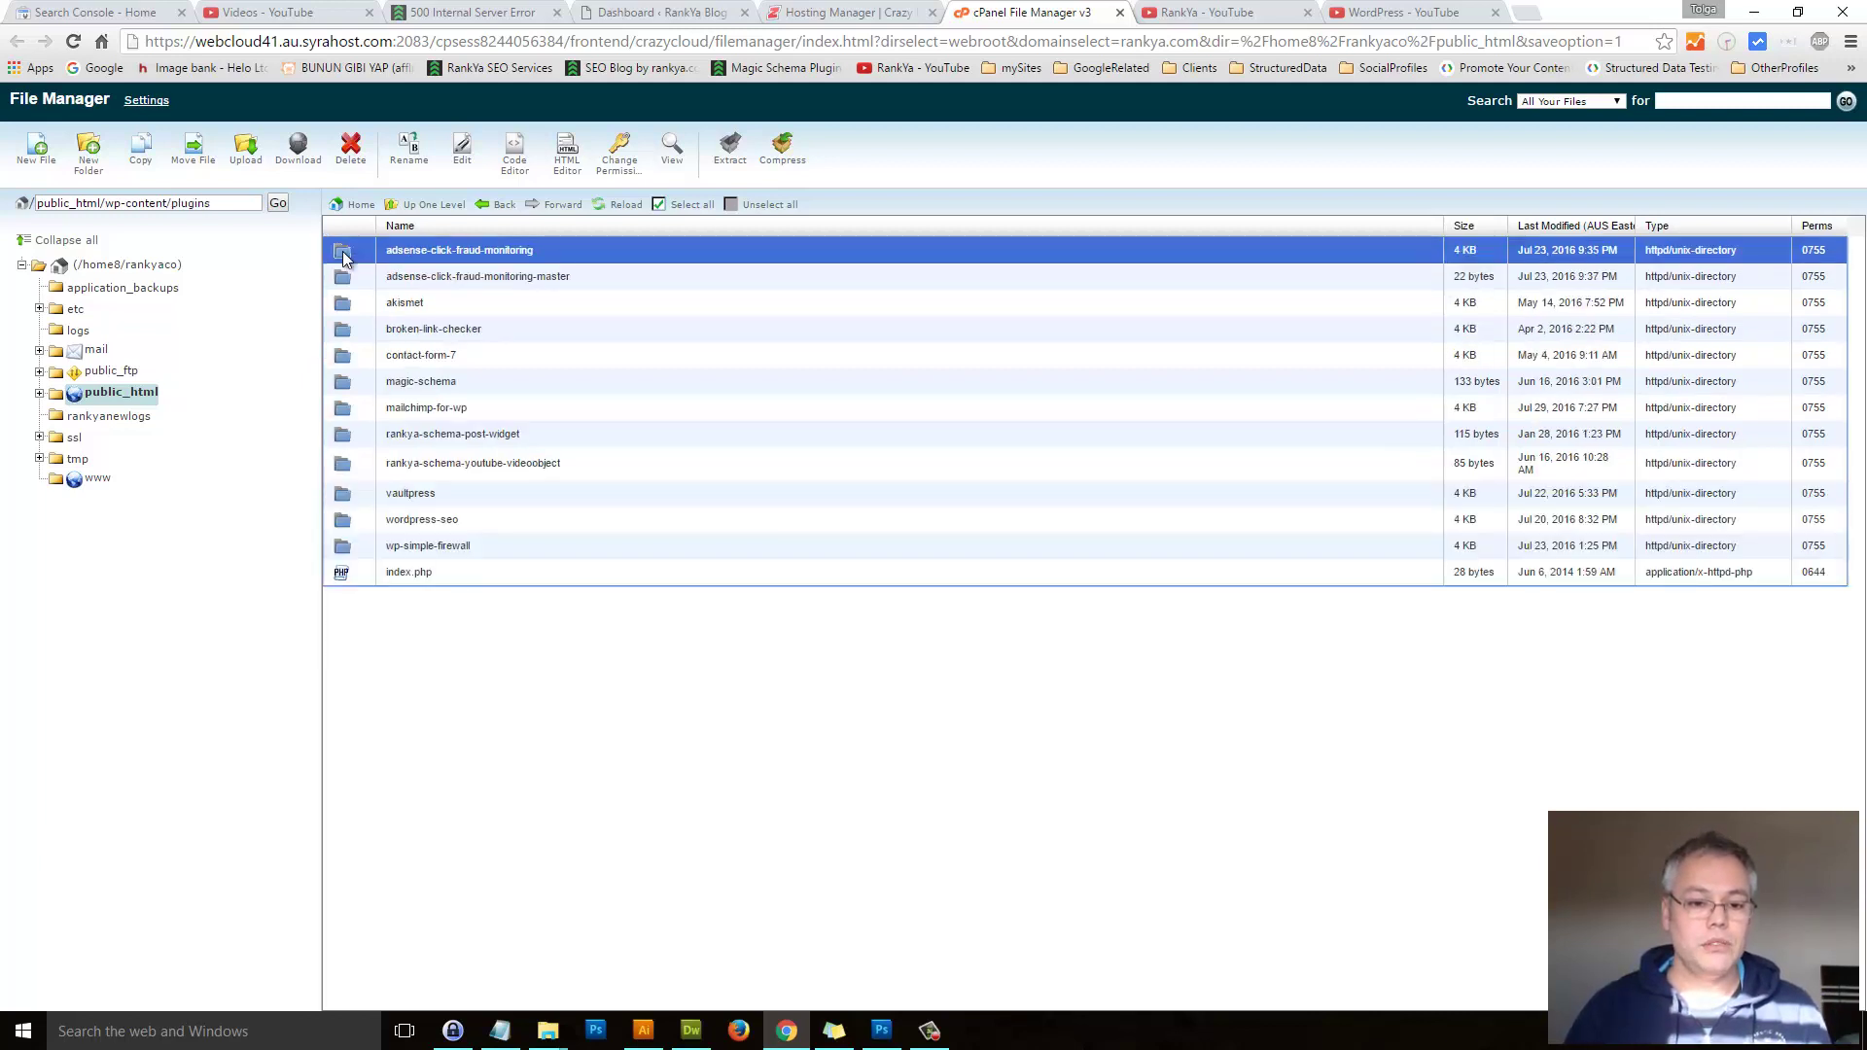
pyautogui.rightClick(344, 257)
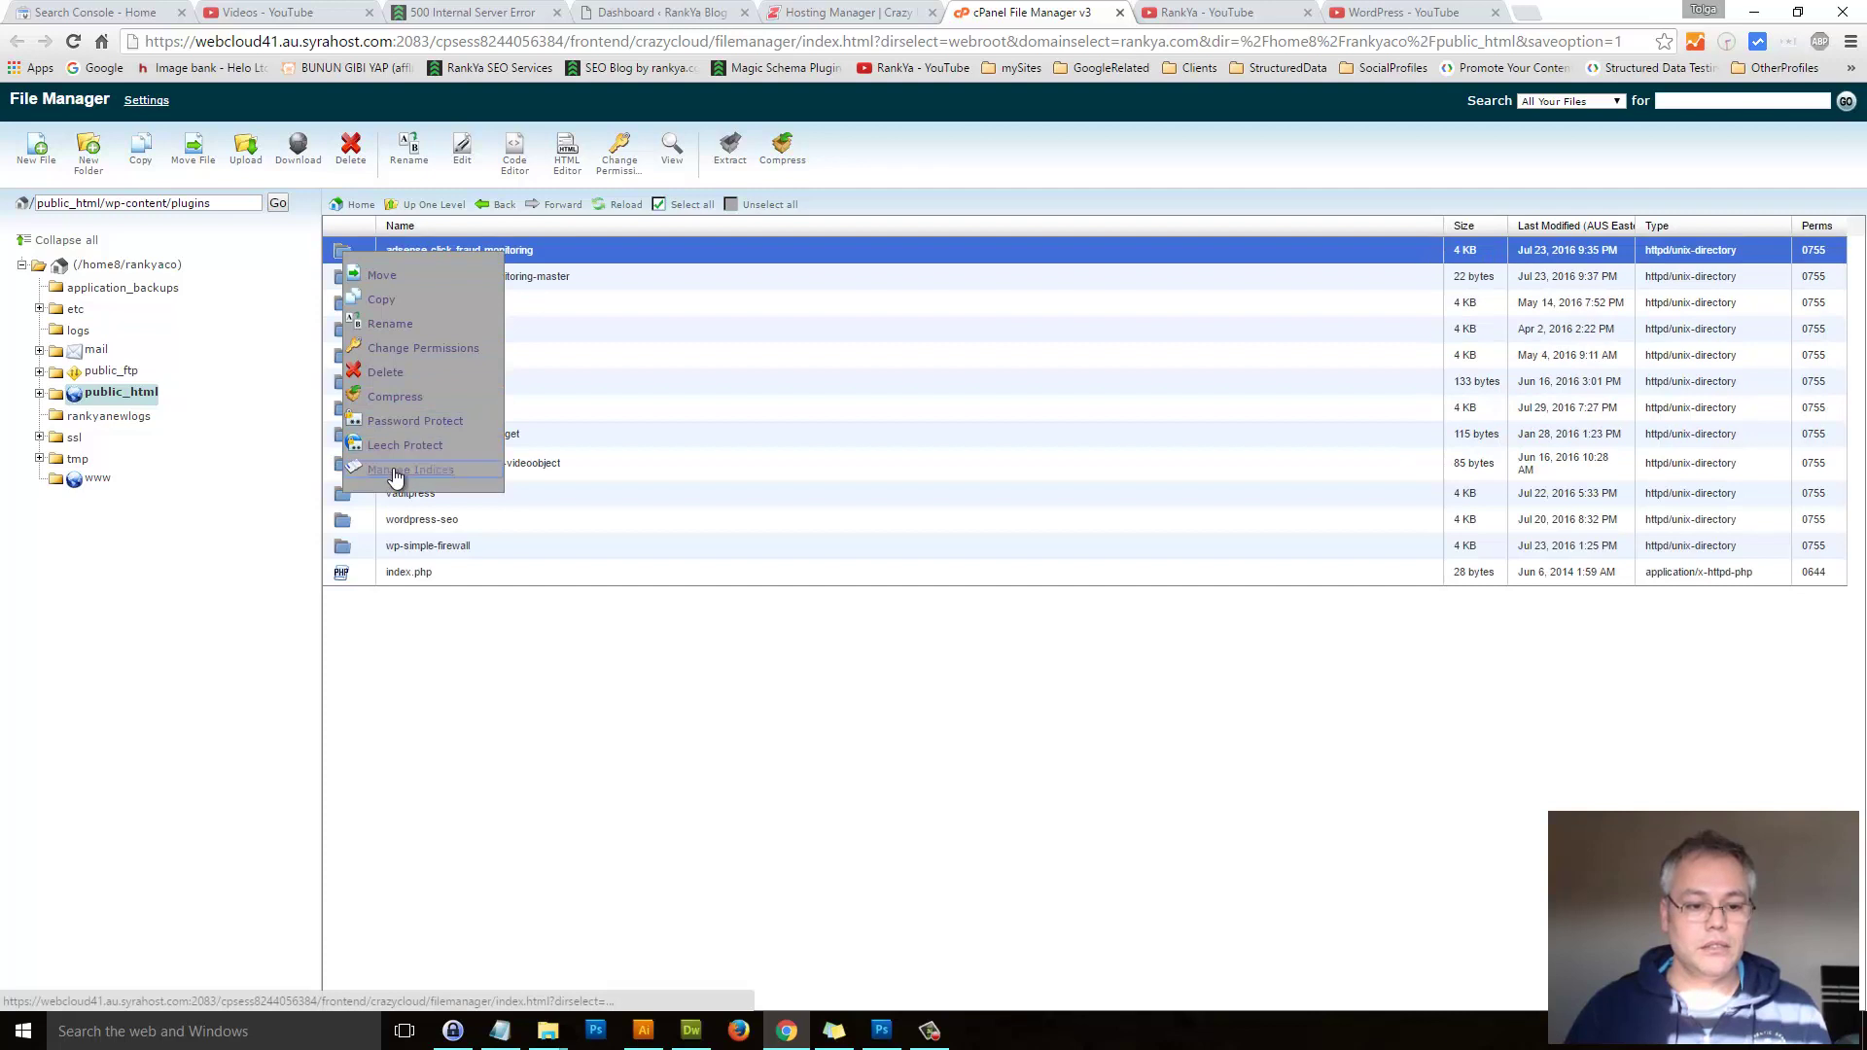
pyautogui.click(385, 323)
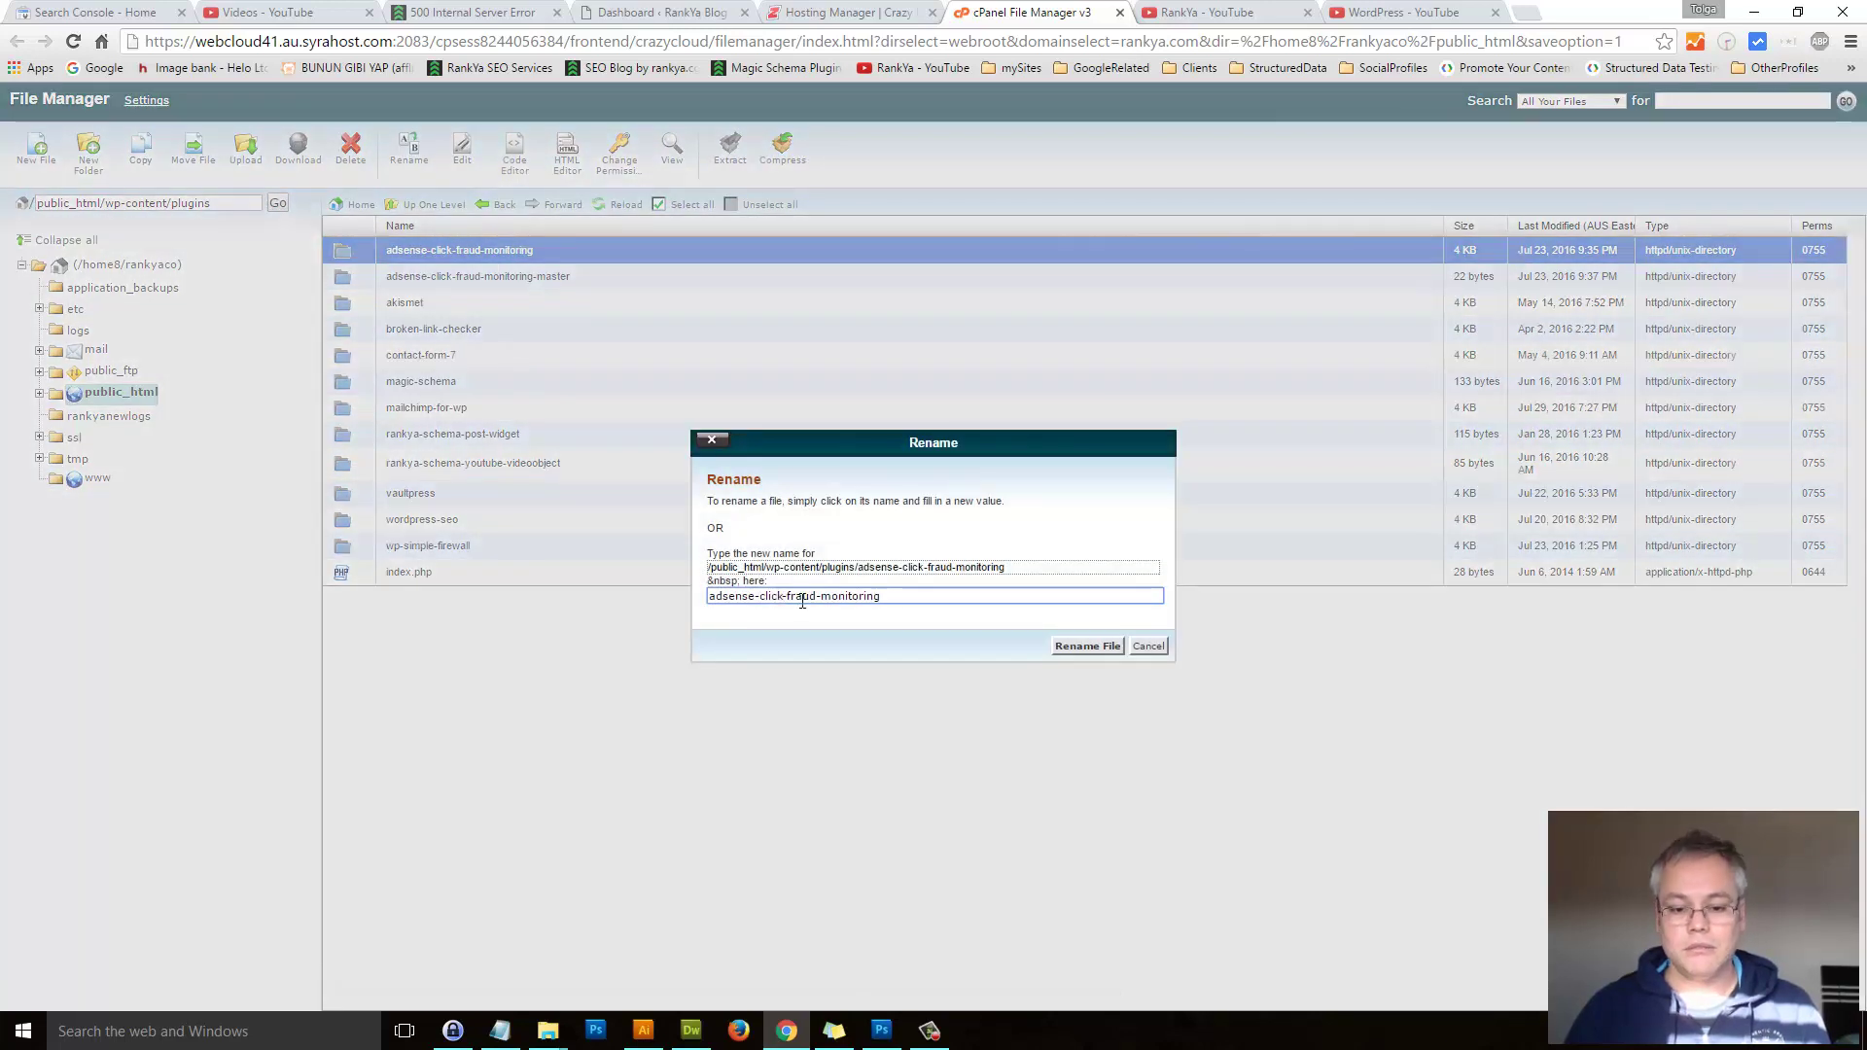
pyautogui.moveTo(709, 596); pyautogui.dragTo(1003, 601)
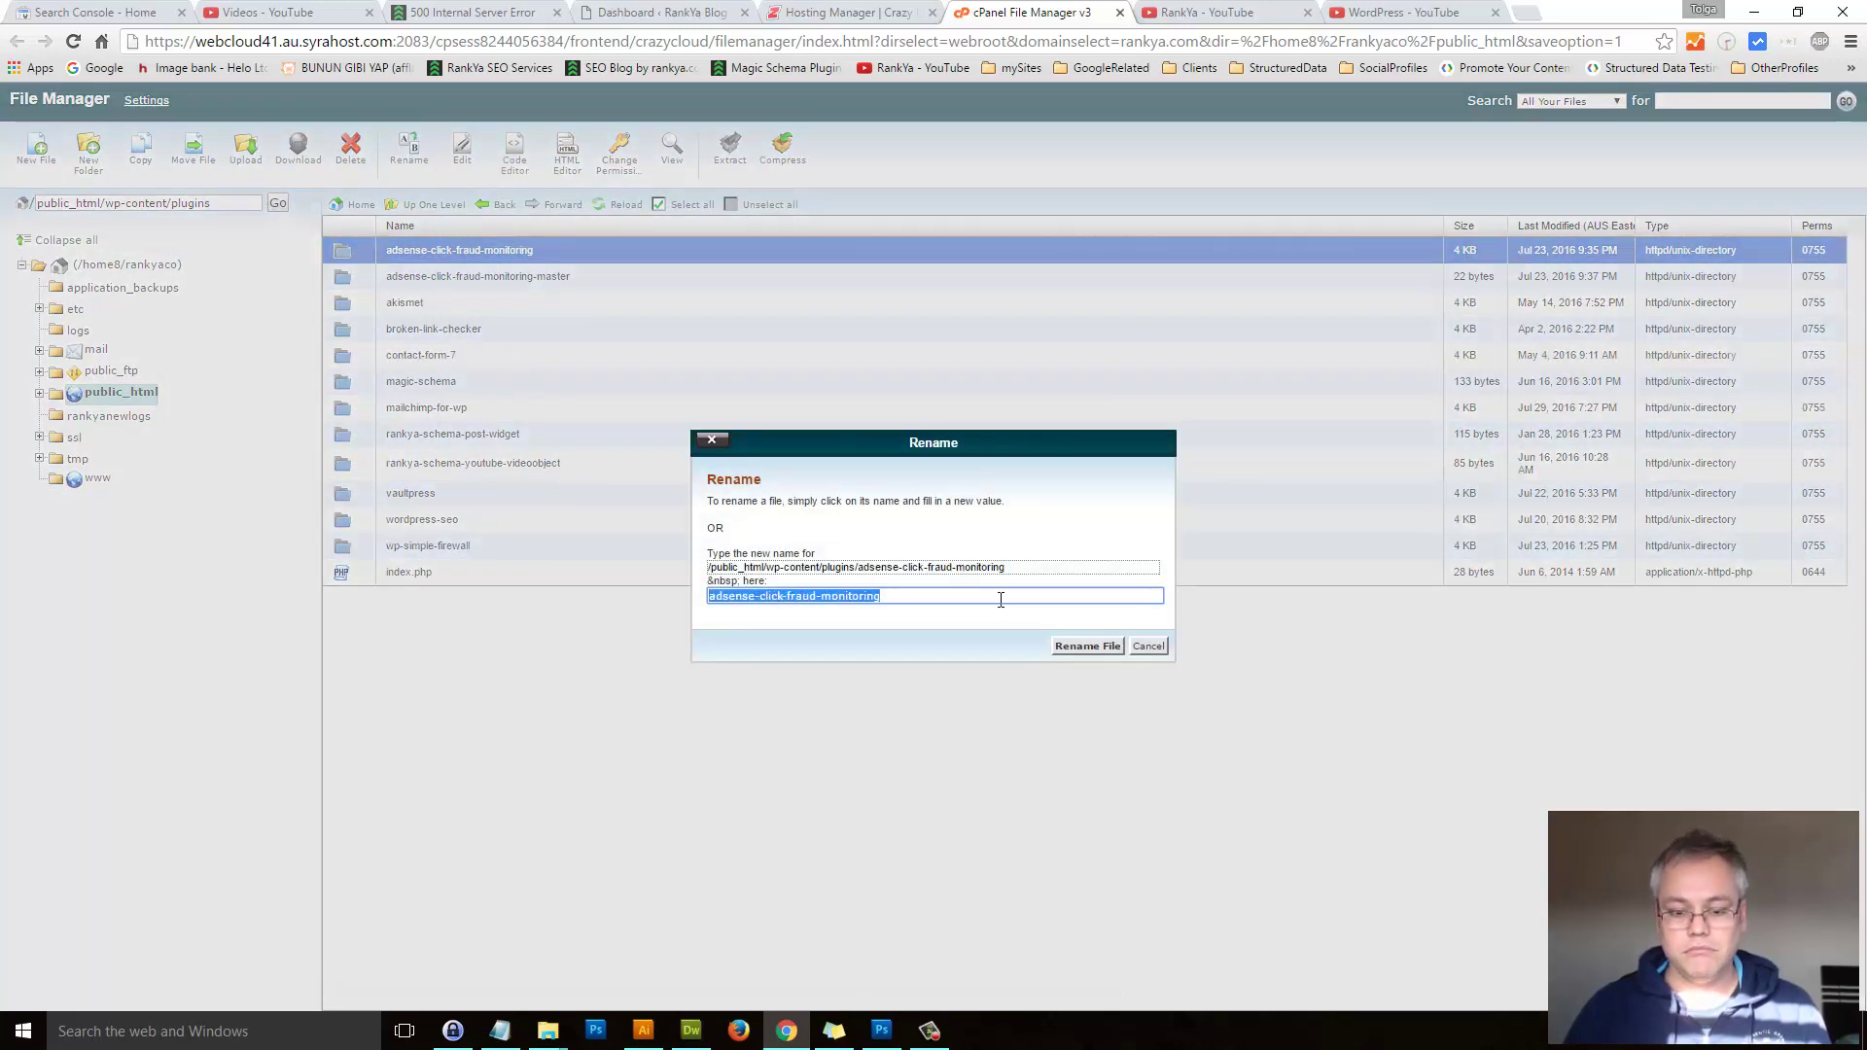
pyautogui.click(999, 600)
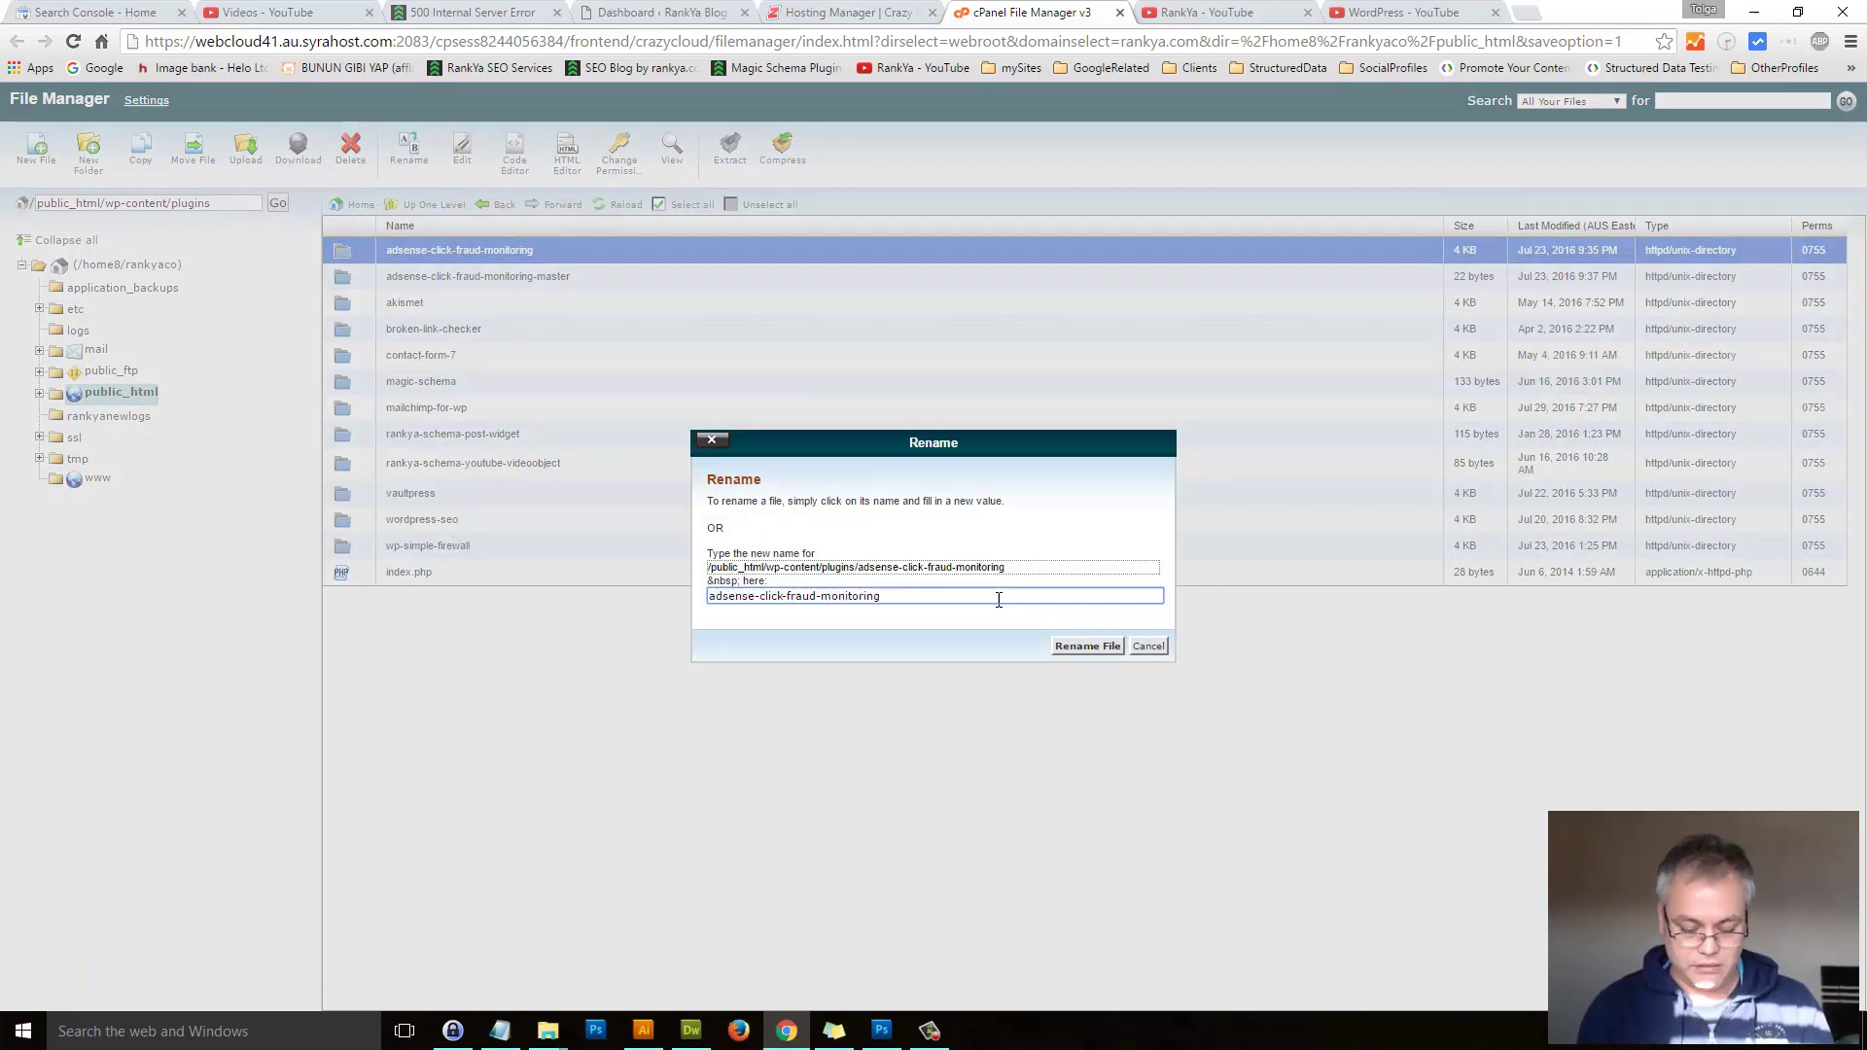
pyautogui.press('Home')
pyautogui.write('test-')
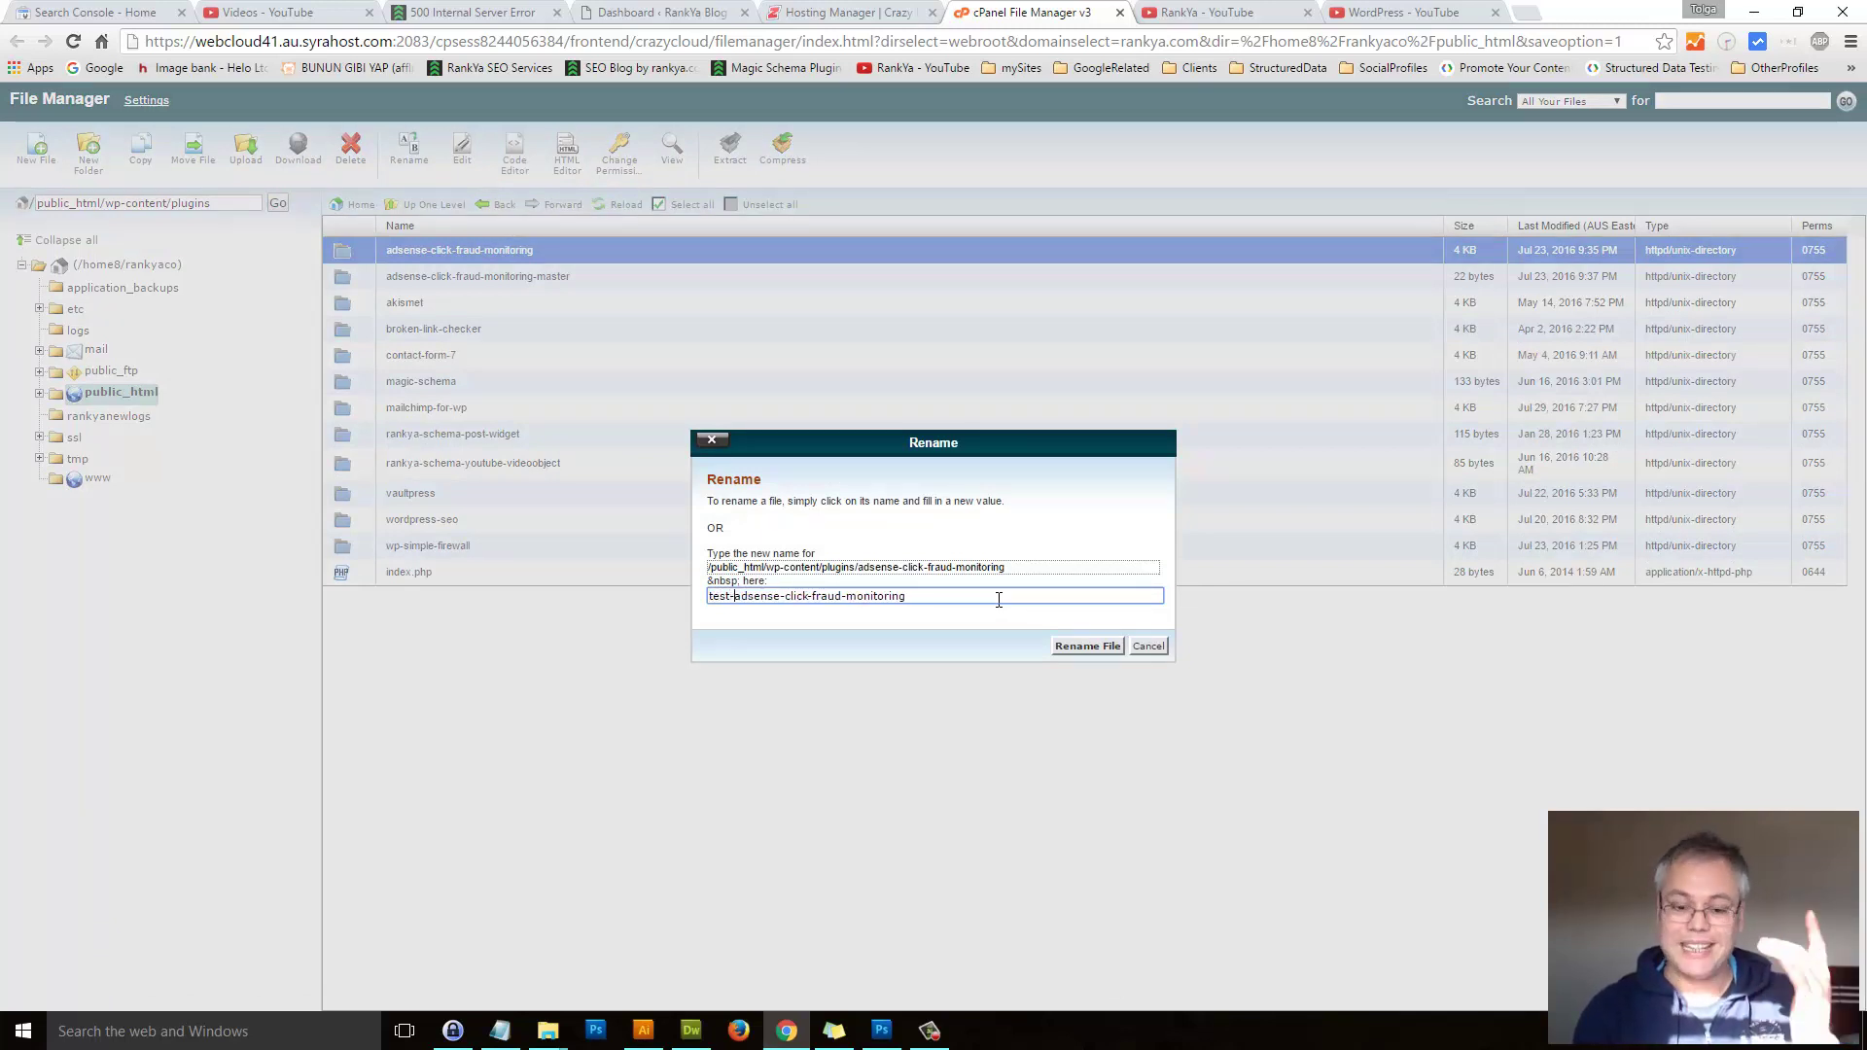
pyautogui.click(1105, 651)
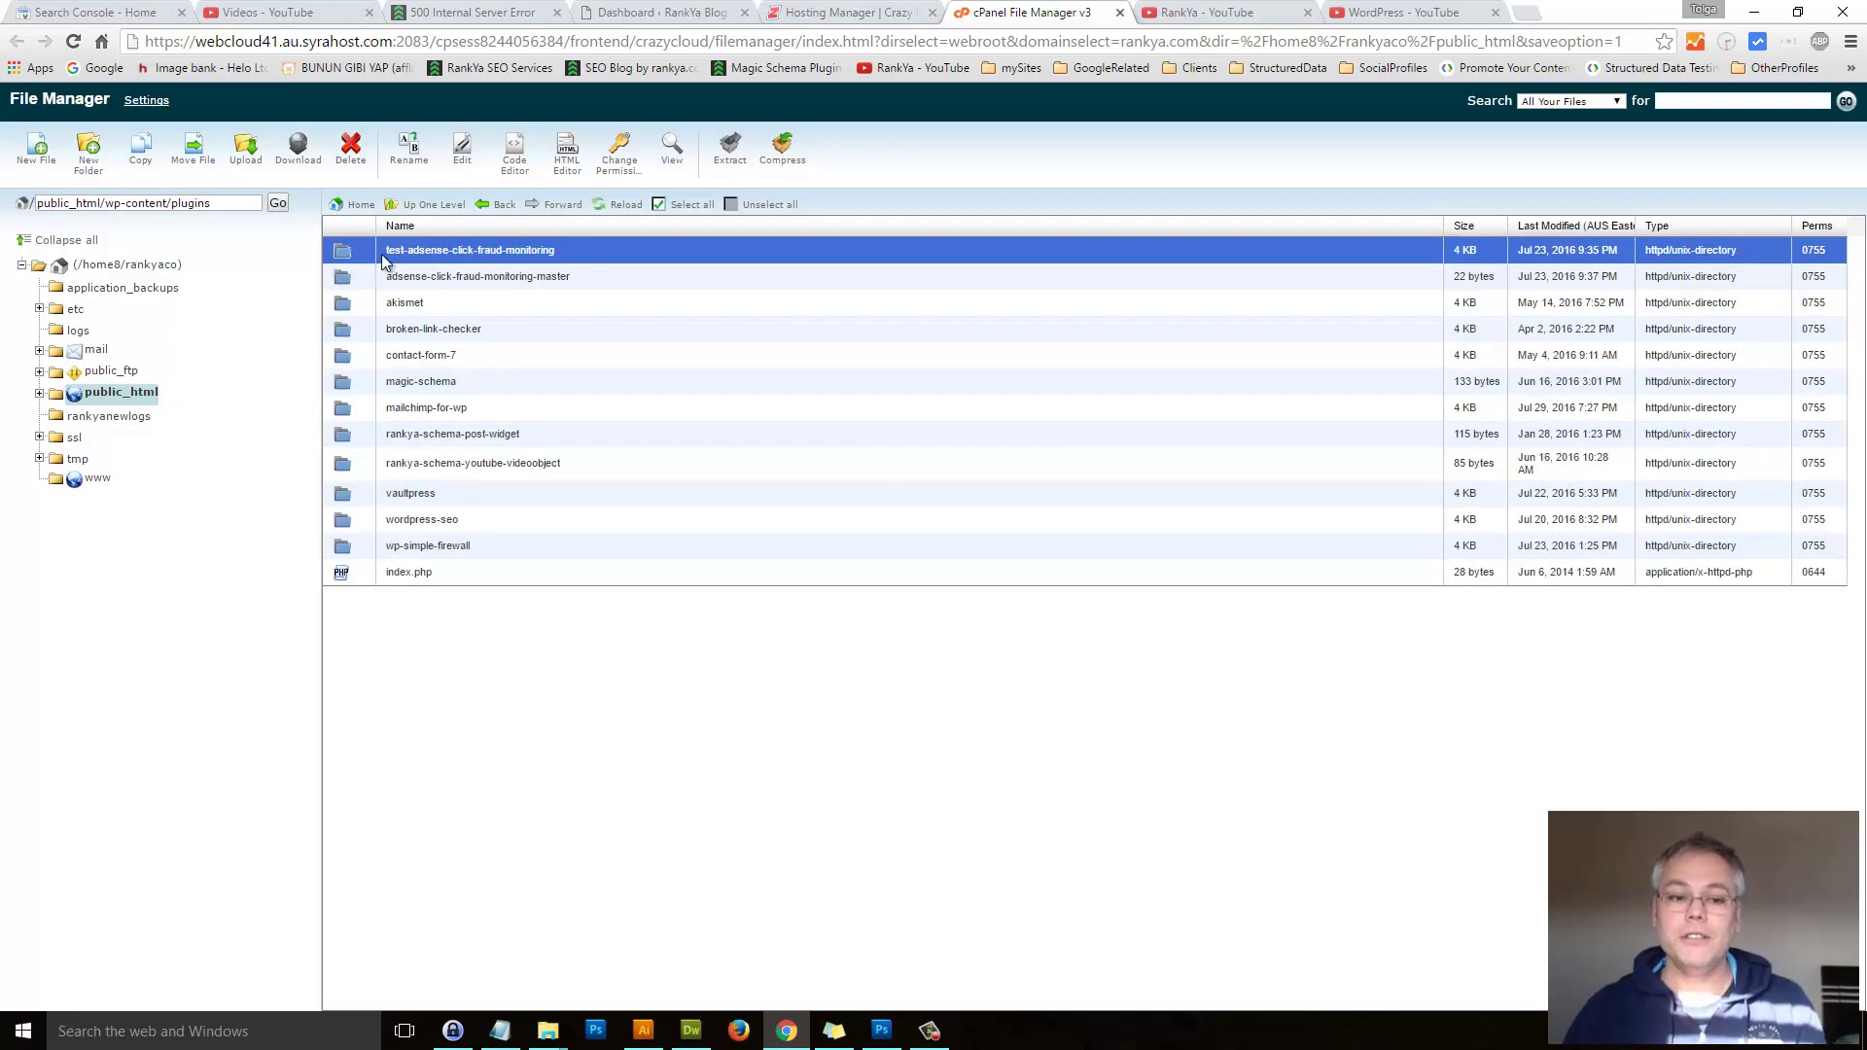
# - Recheck the blog's 500 Internal Server Error tab, then return to the Crazy Domains Hosting Manager
pyautogui.click(515, 14)
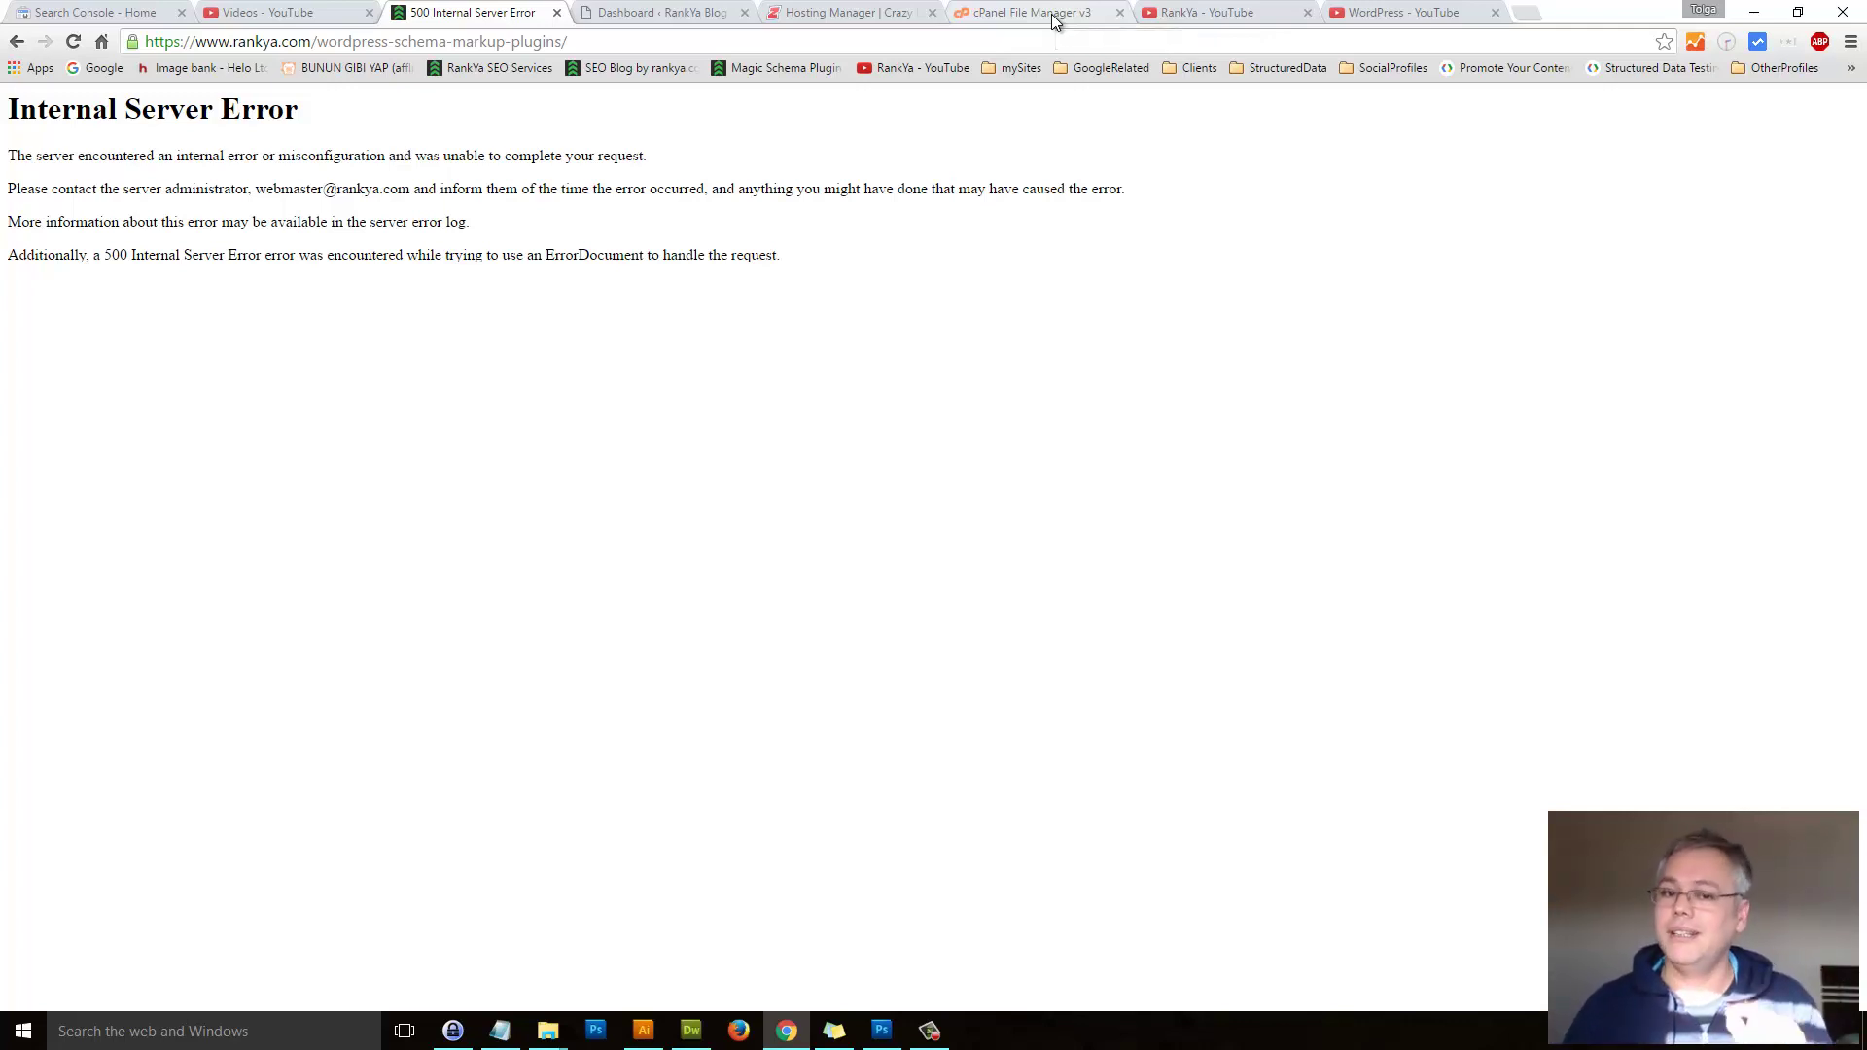
pyautogui.click(844, 14)
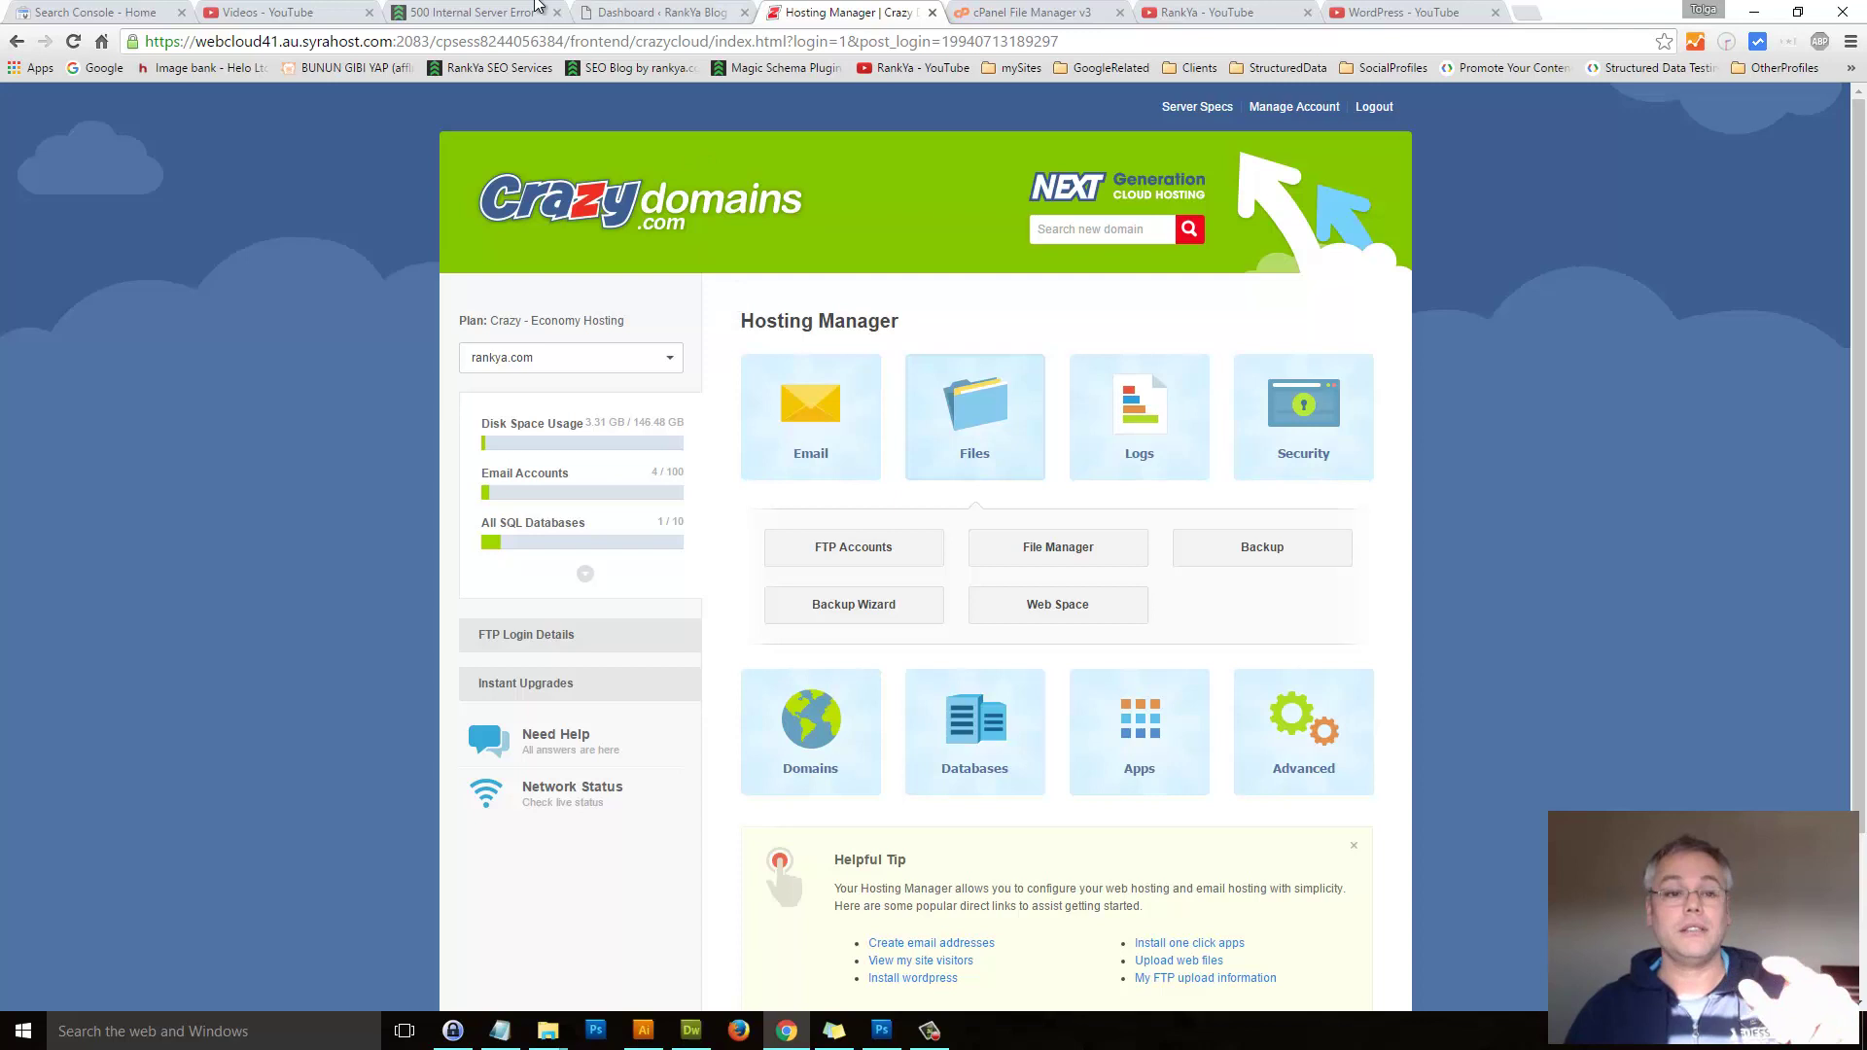
# - Back in cPanel File Manager, open public_html and then its wp-content folder
pyautogui.click(440, 12)
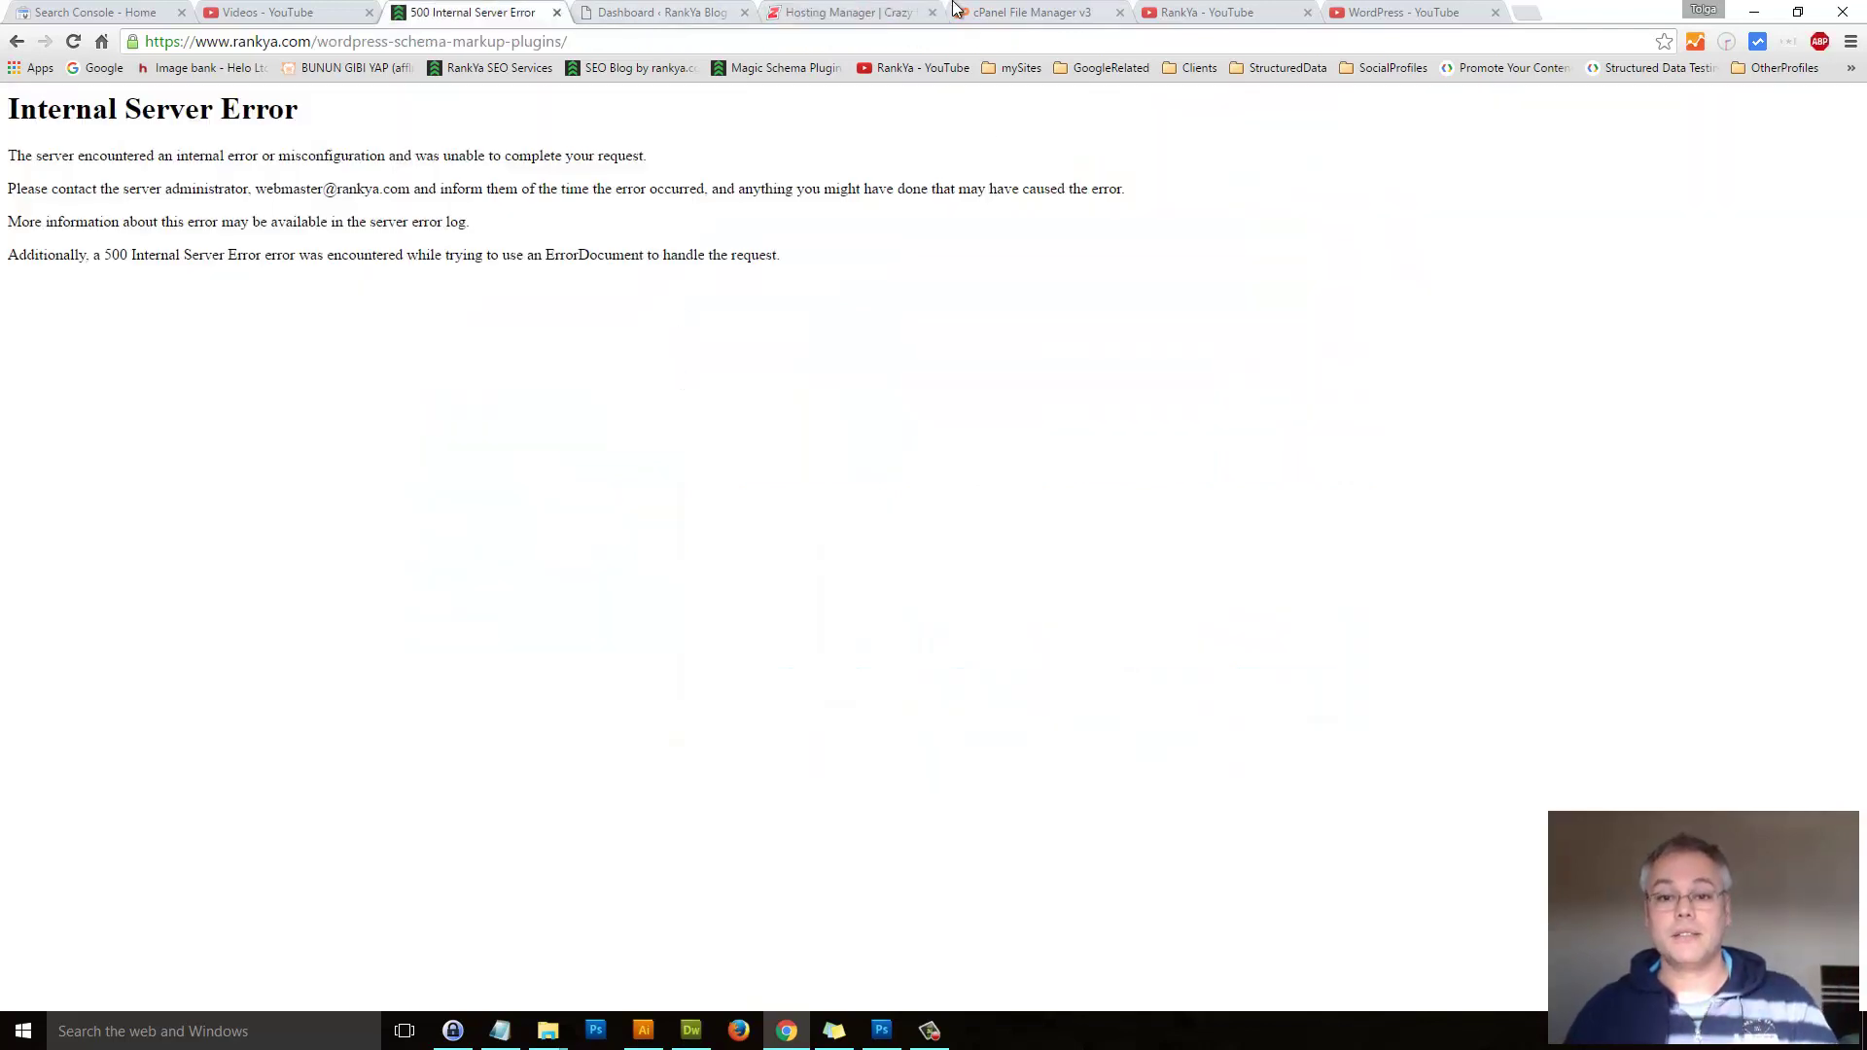
pyautogui.click(995, 12)
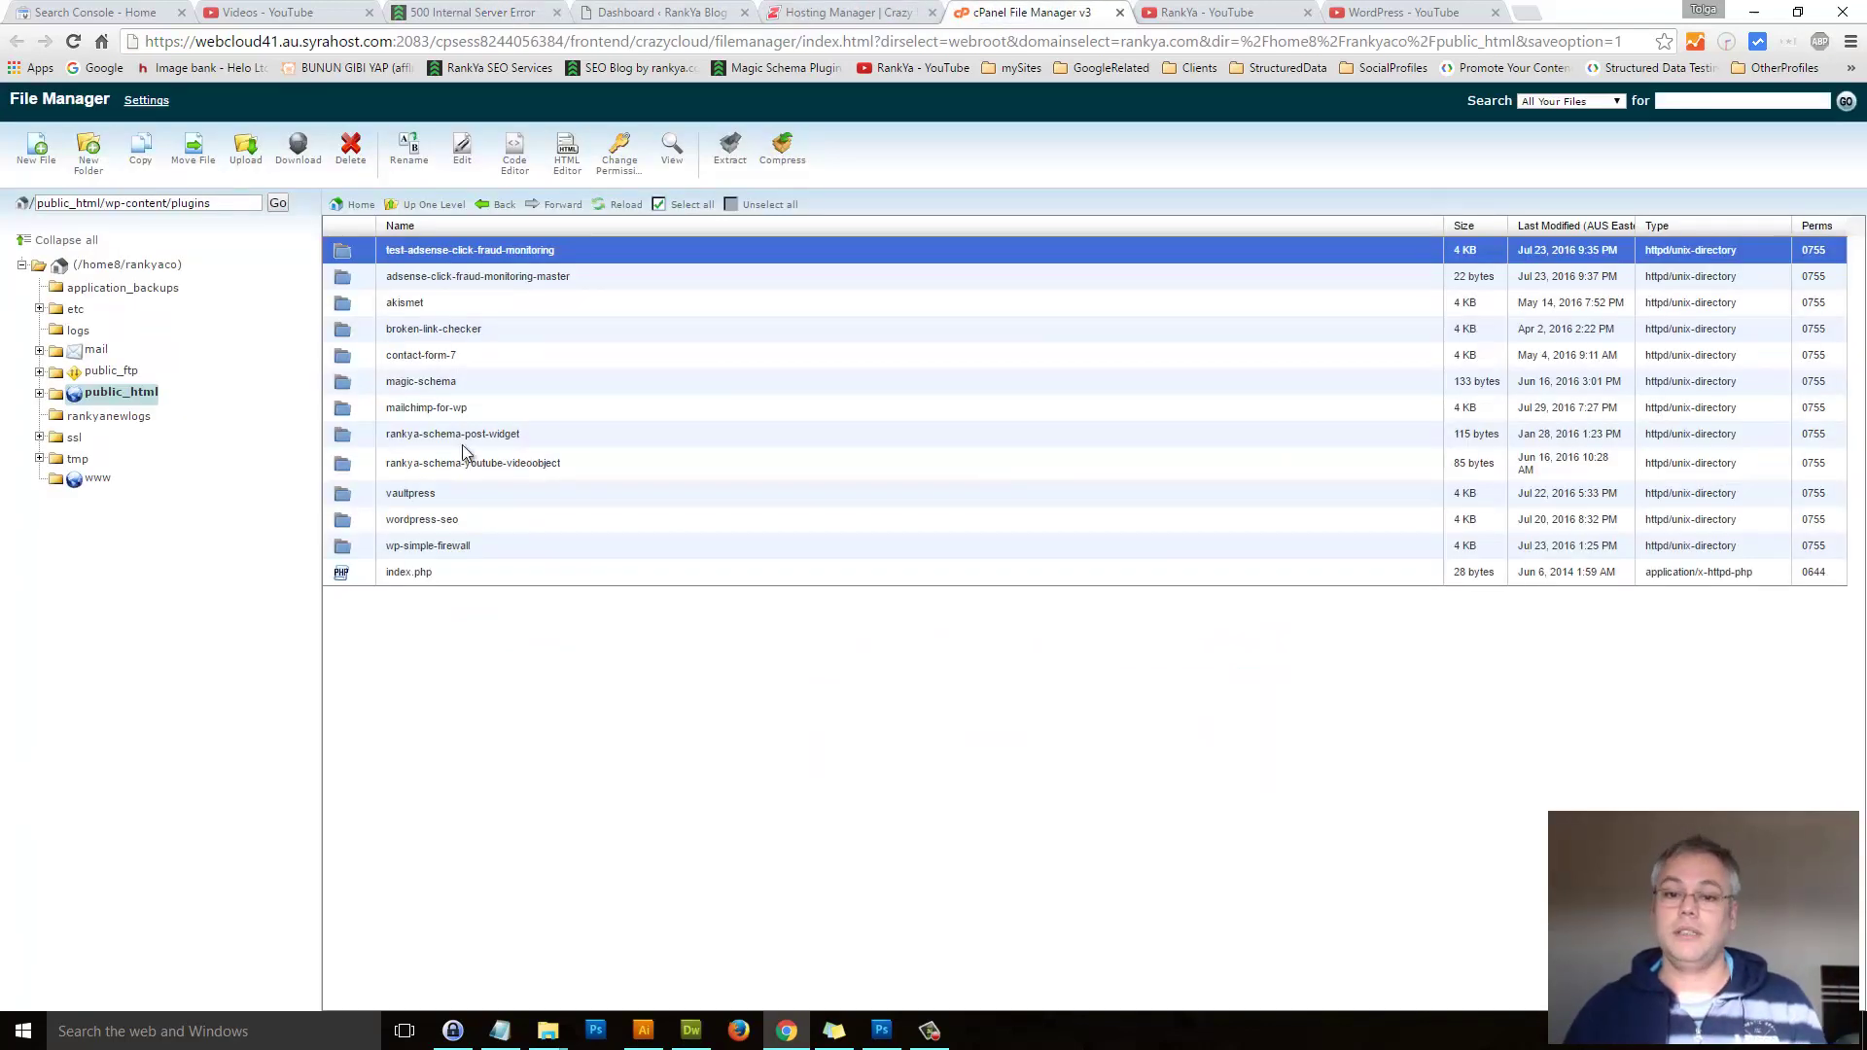
pyautogui.click(85, 394)
pyautogui.doubleClick(353, 645)
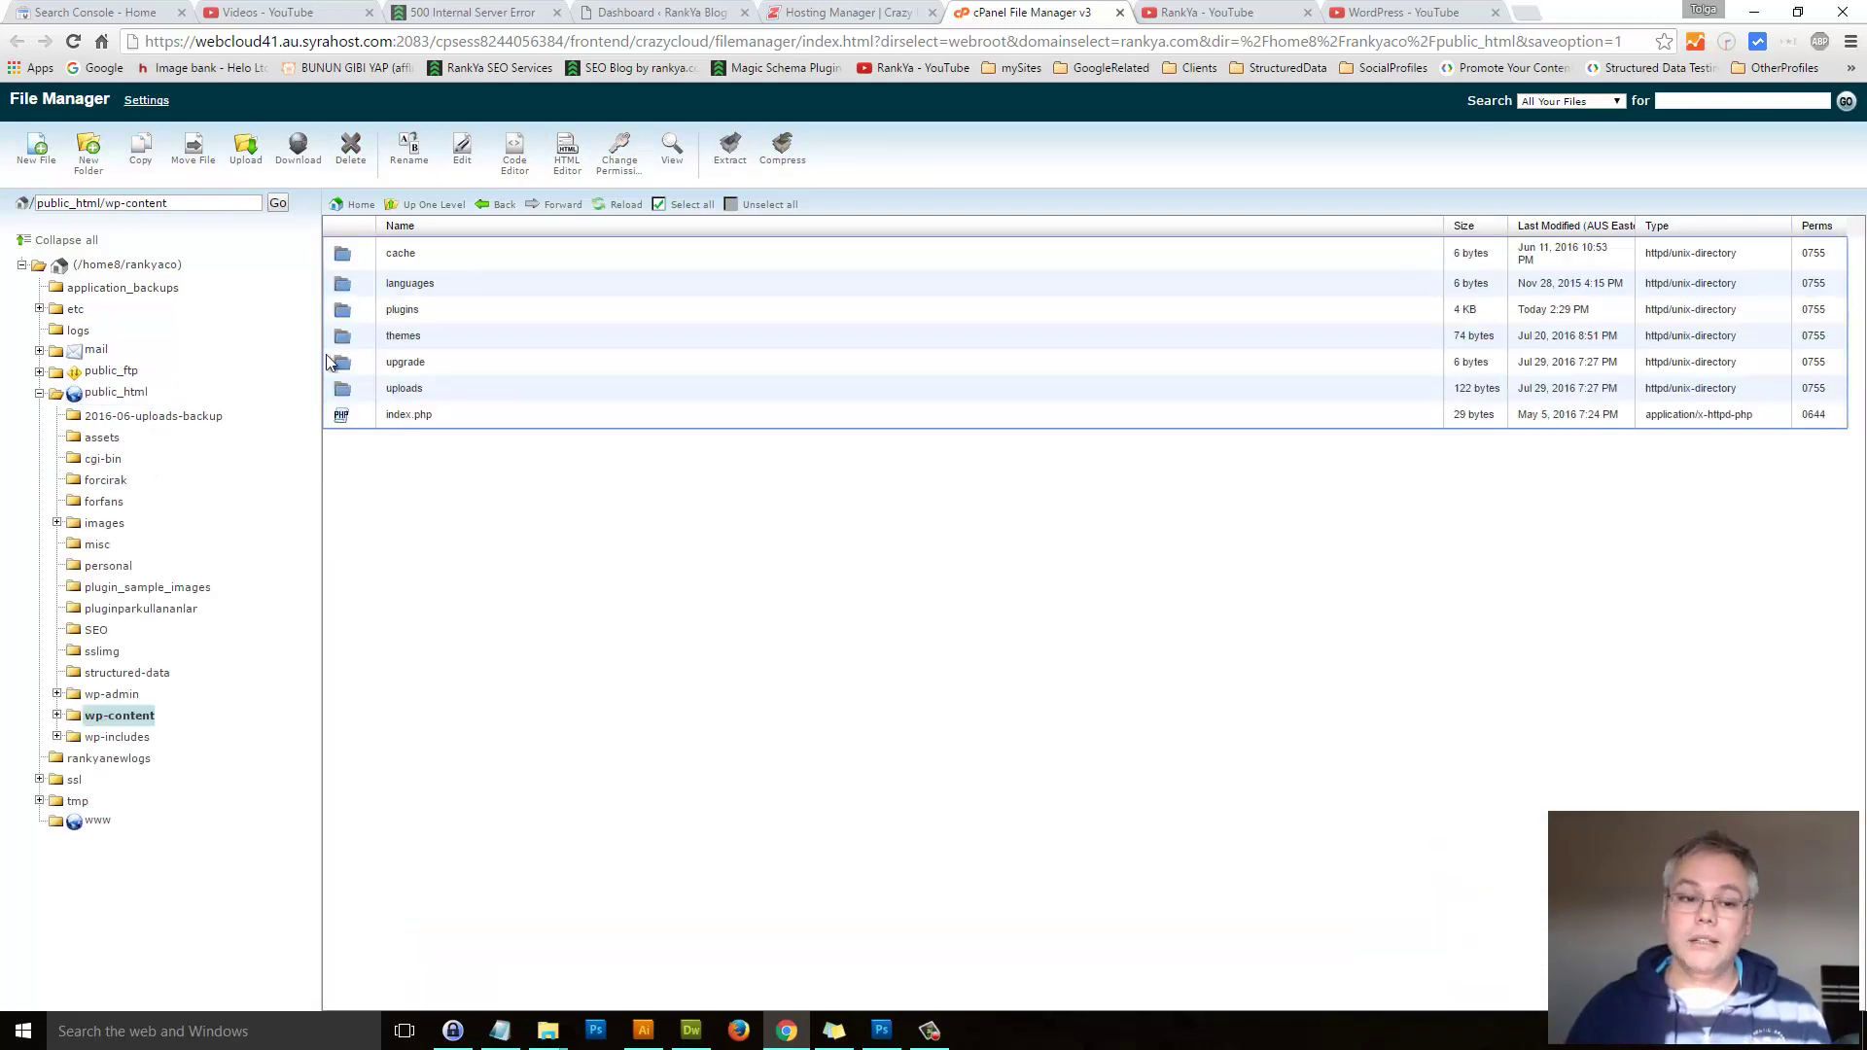
# - In wp-content/themes, rename the rankya folder with a 'sample-' prefix to sample-rankya
pyautogui.doubleClick(345, 336)
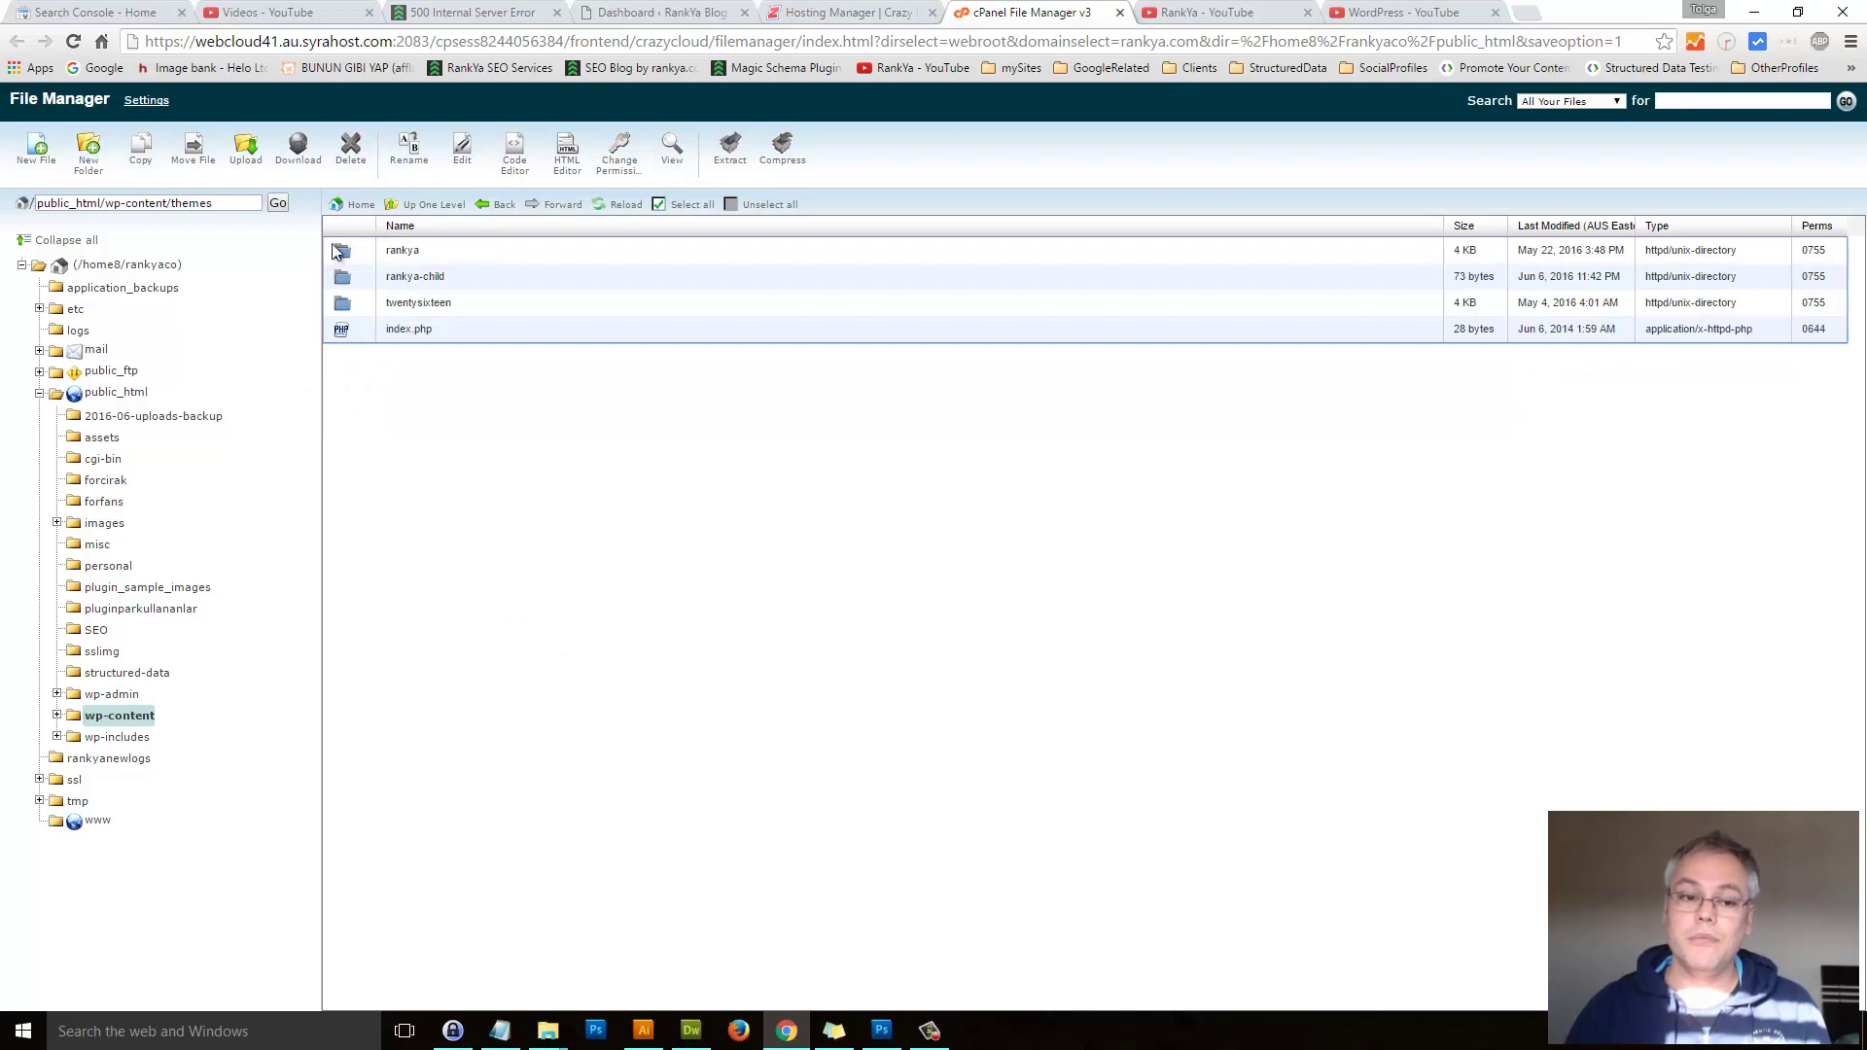
pyautogui.click(346, 253)
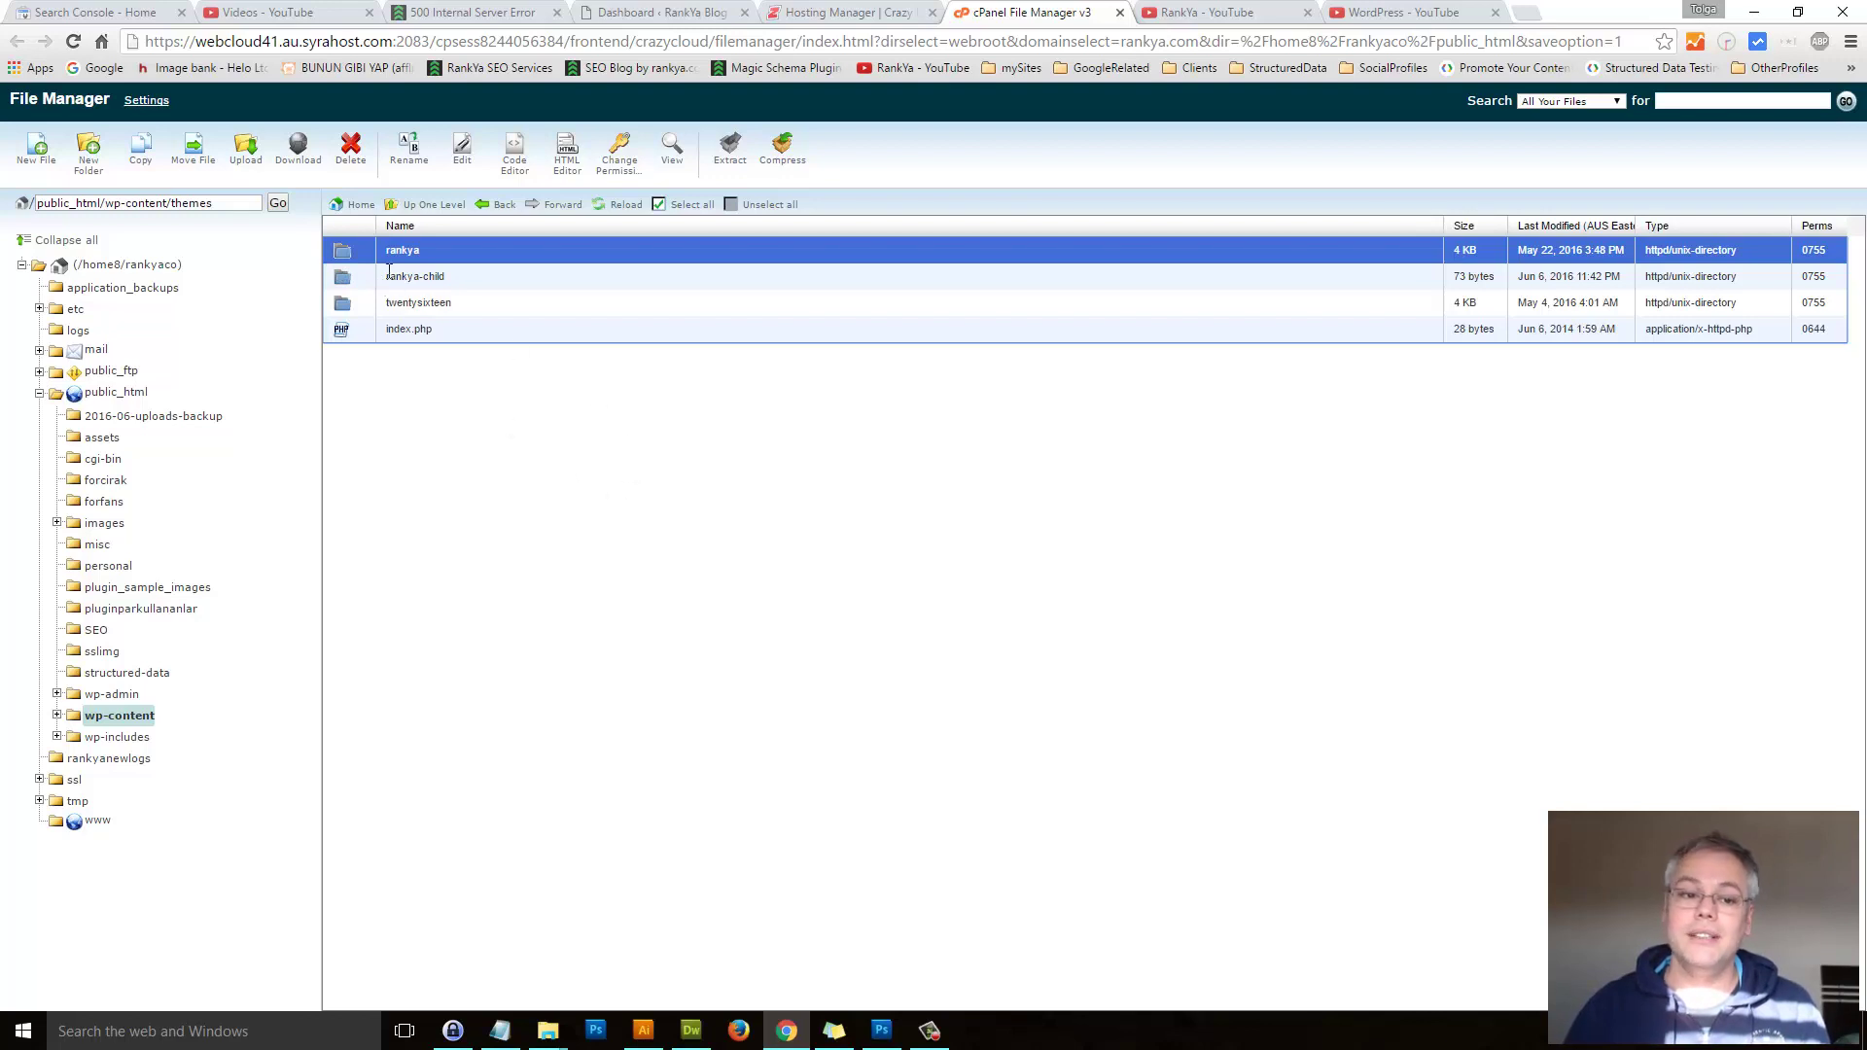
pyautogui.rightClick(350, 254)
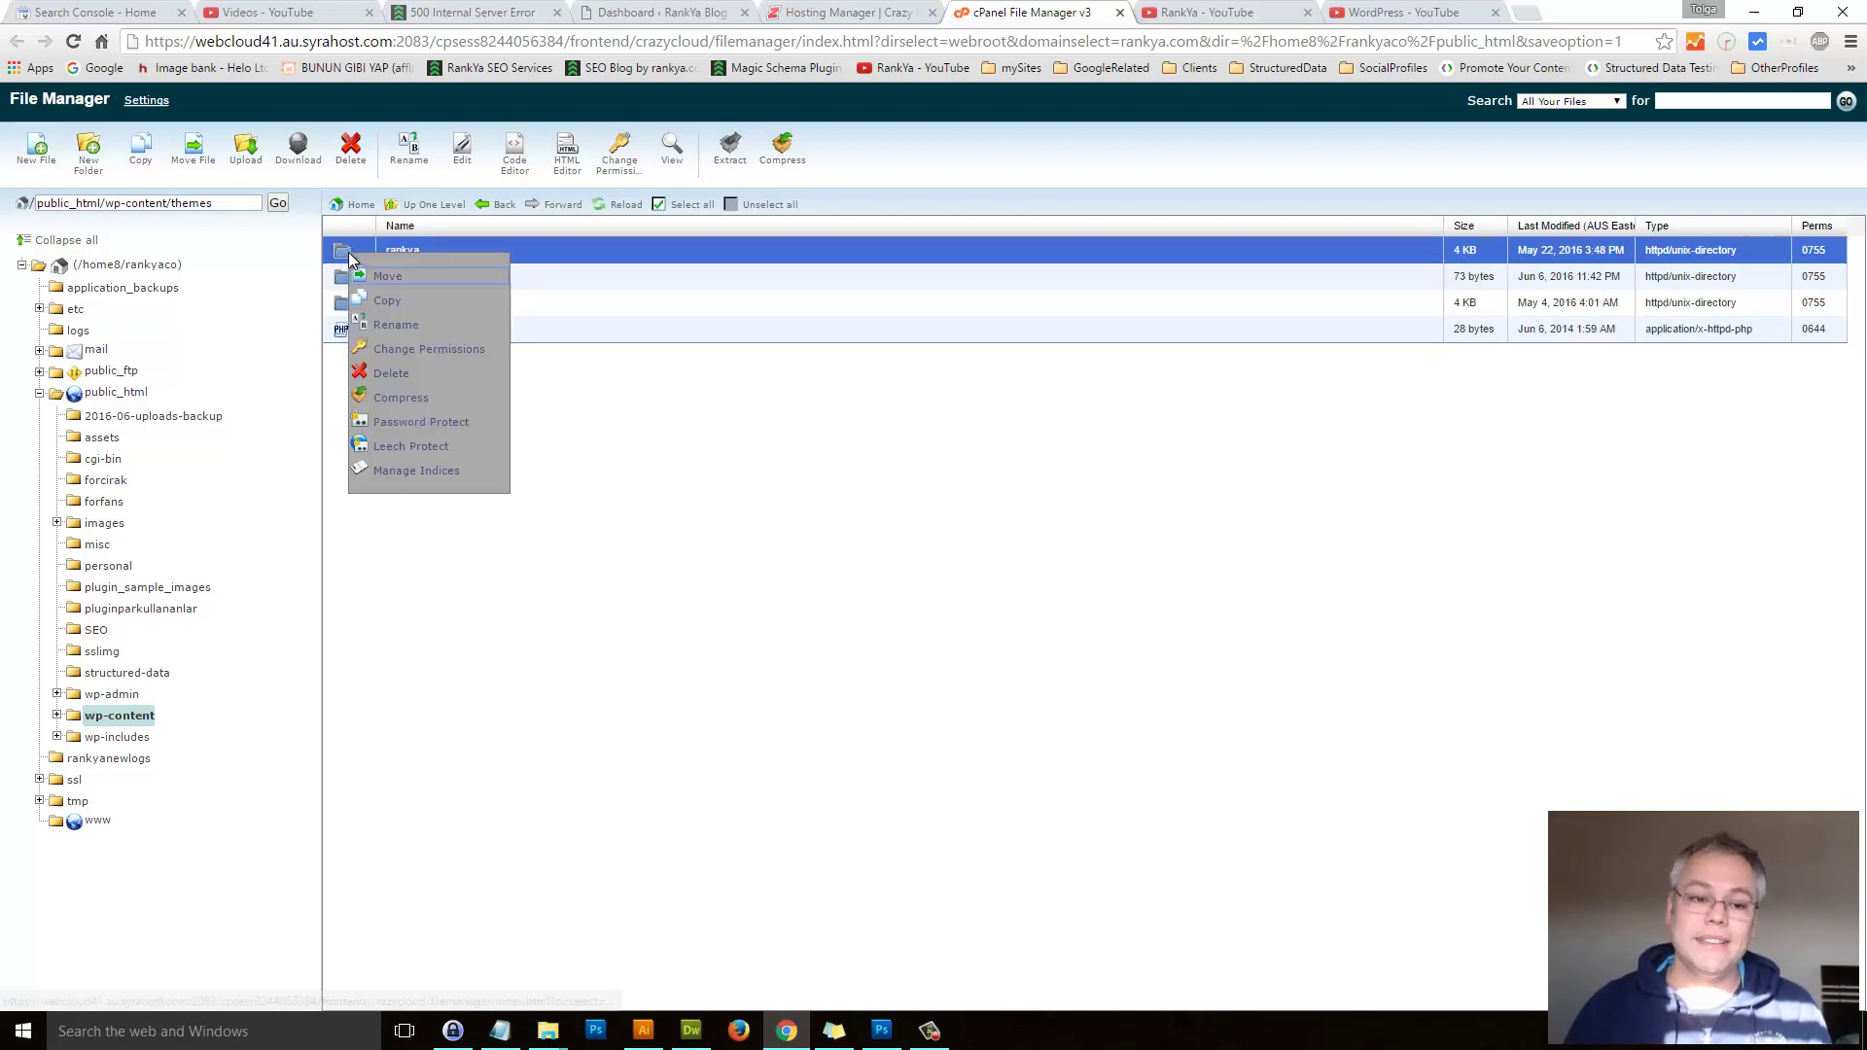
pyautogui.click(404, 327)
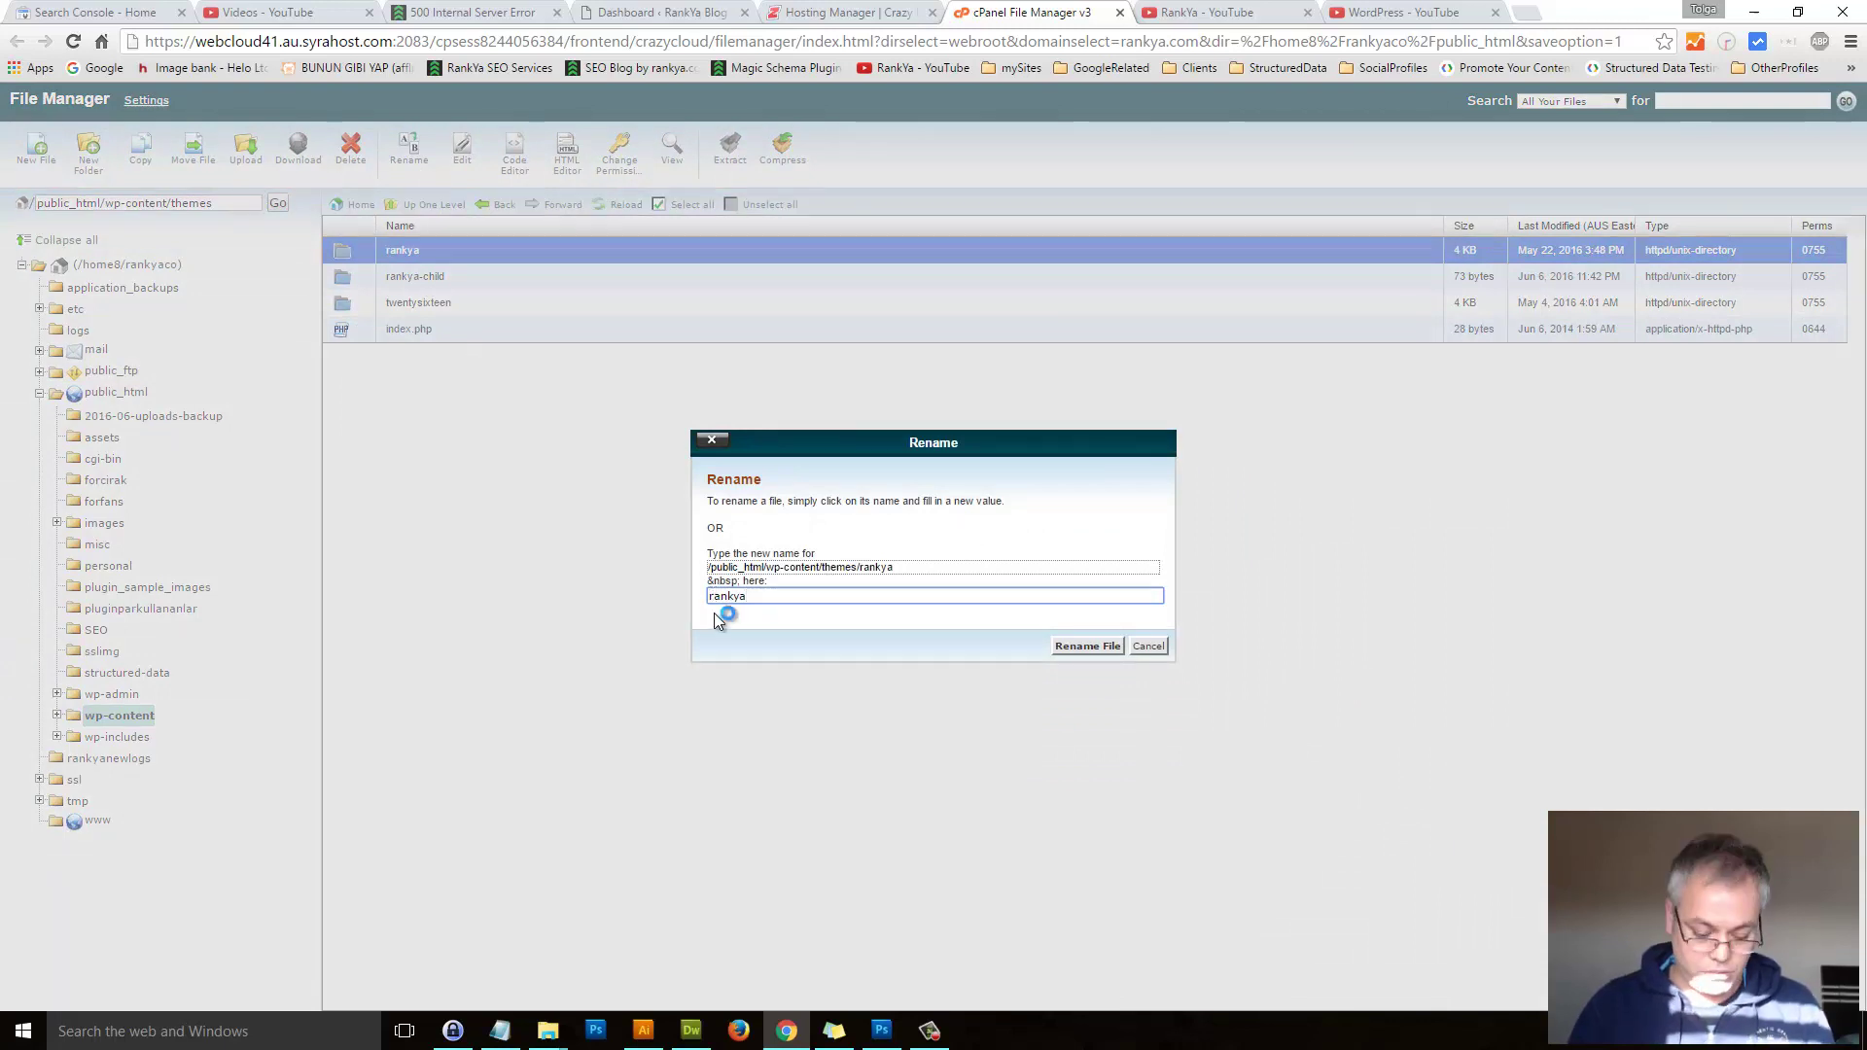
pyautogui.write('sample-')
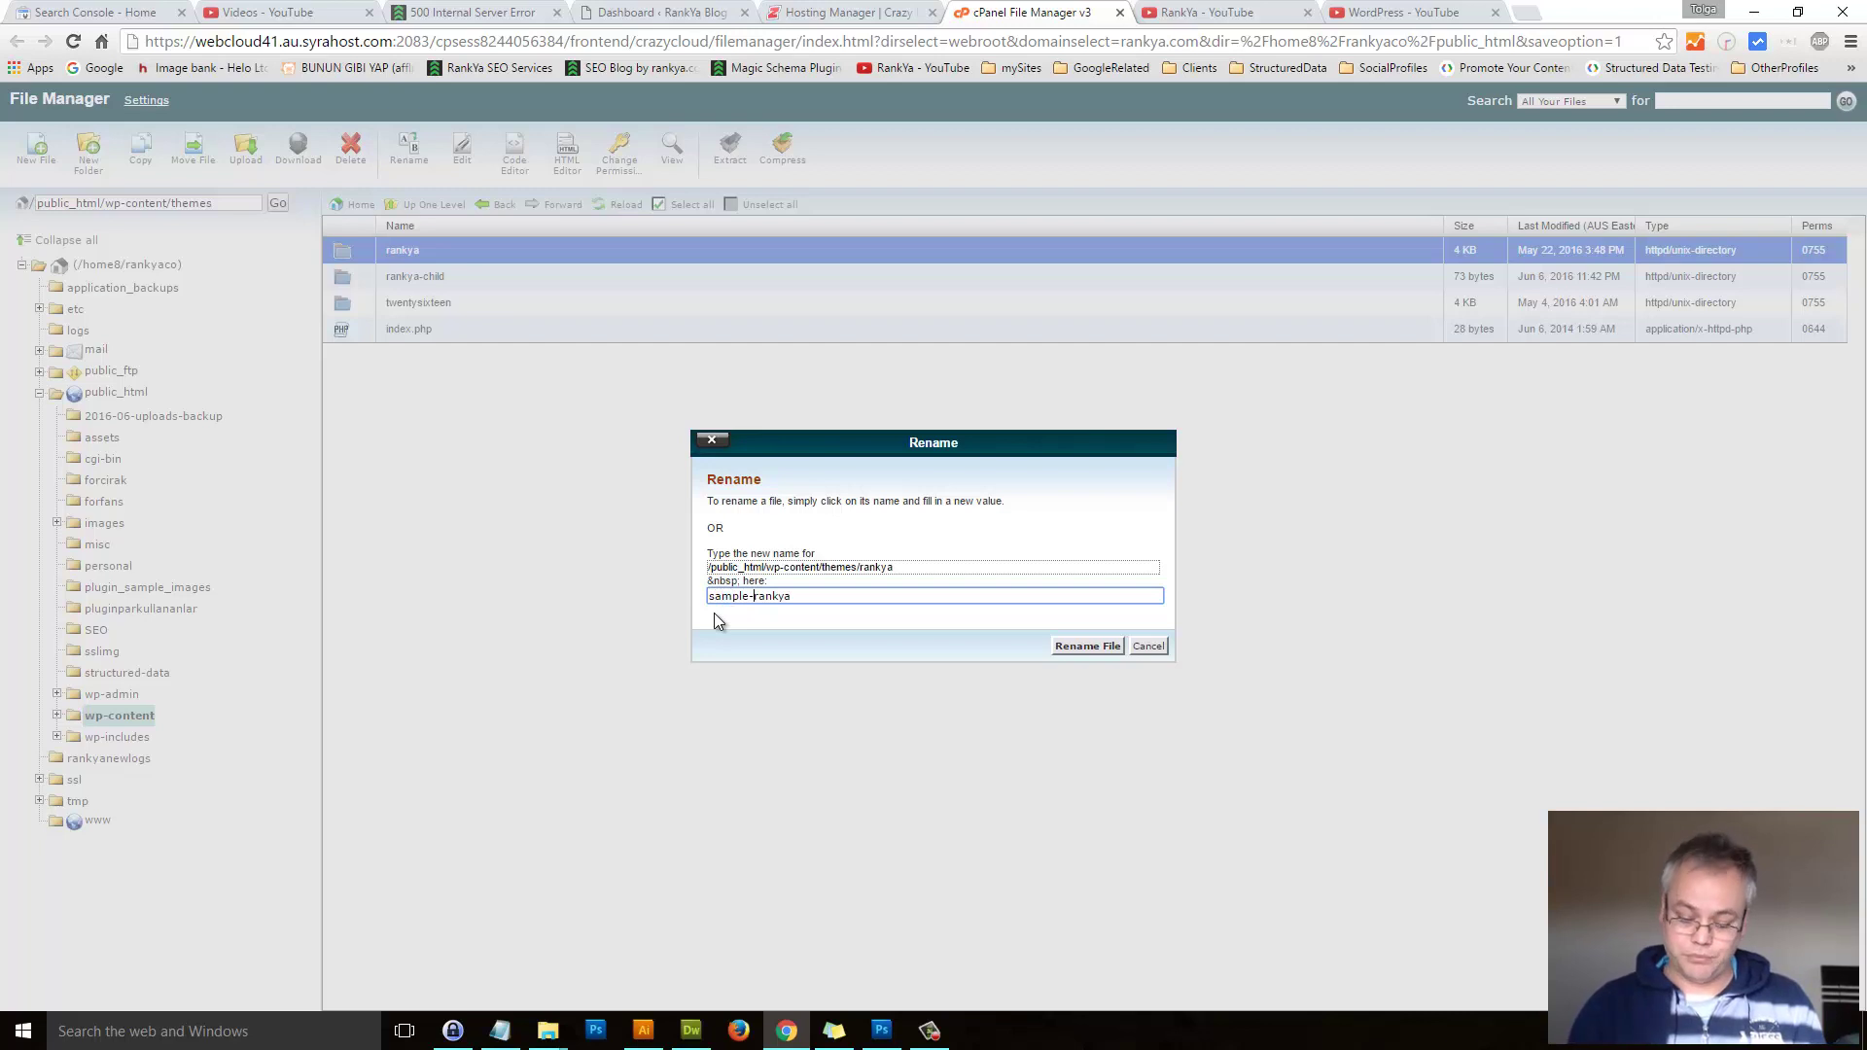
pyautogui.click(1068, 645)
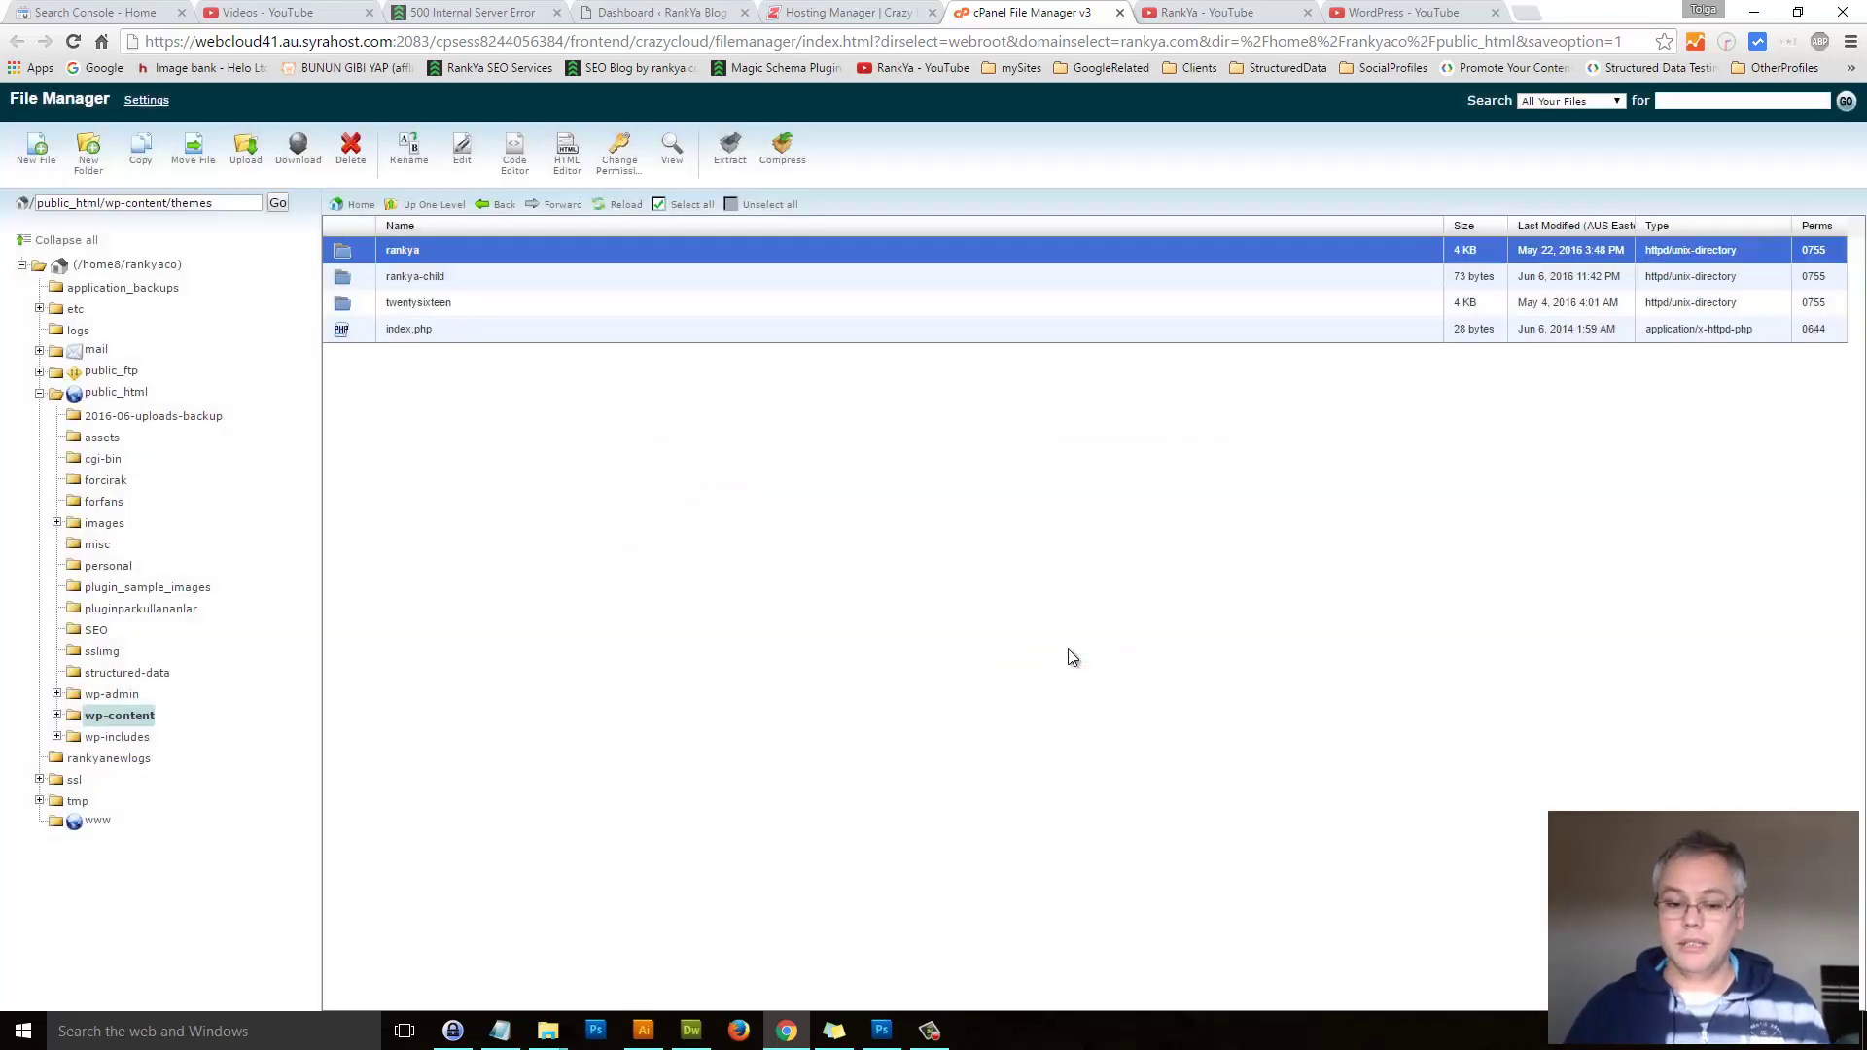
pyautogui.click(505, 11)
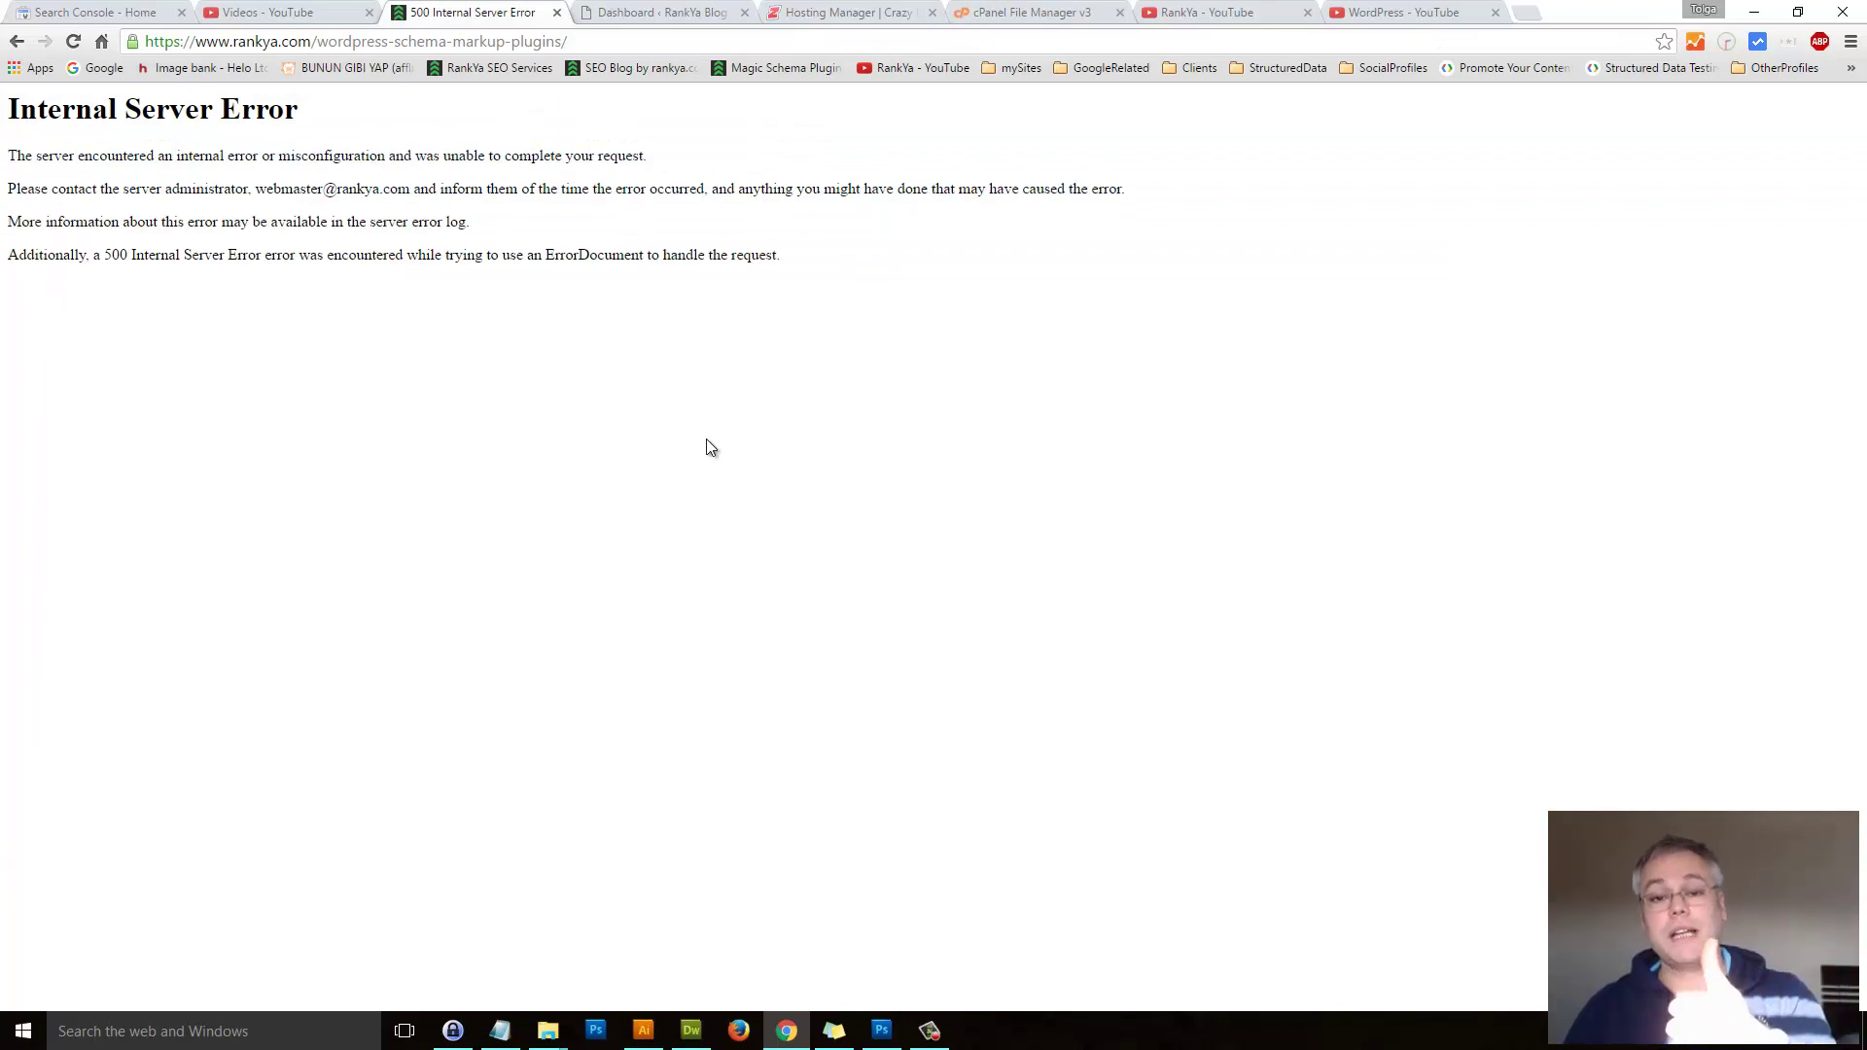
pyautogui.click(1053, 11)
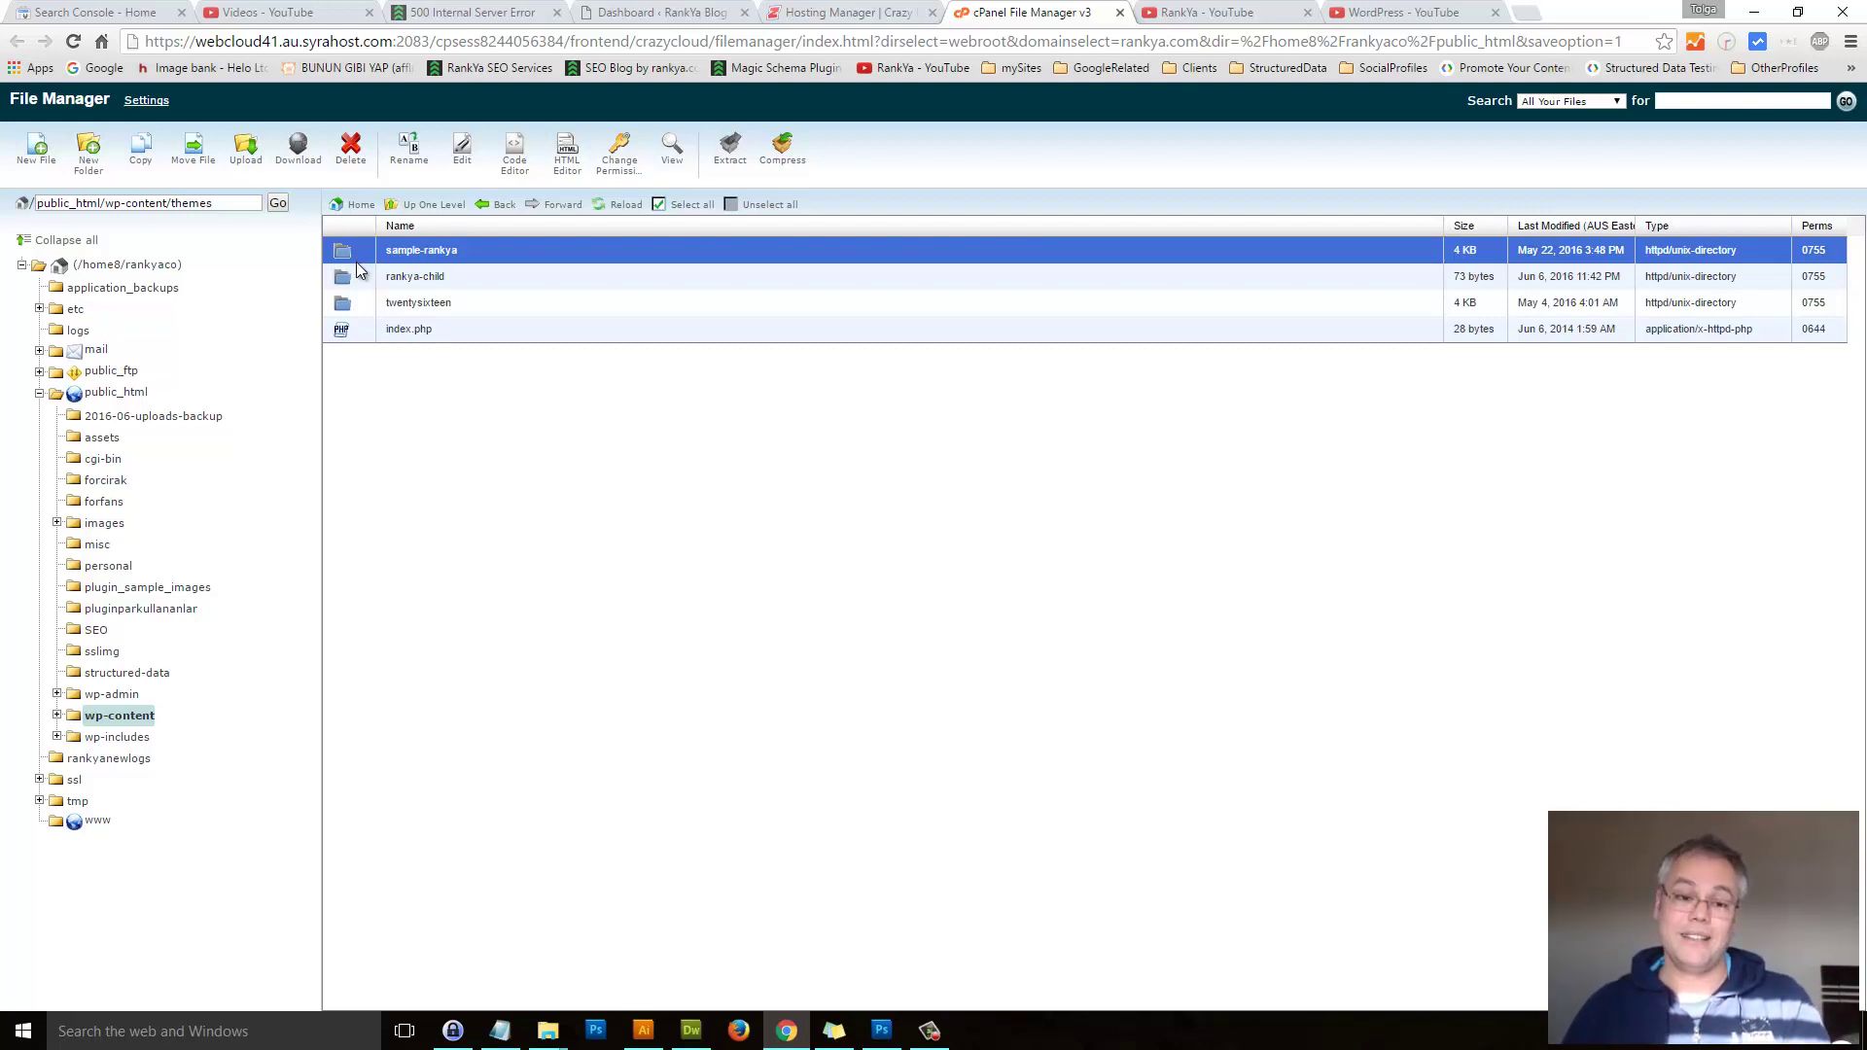
pyautogui.click(435, 12)
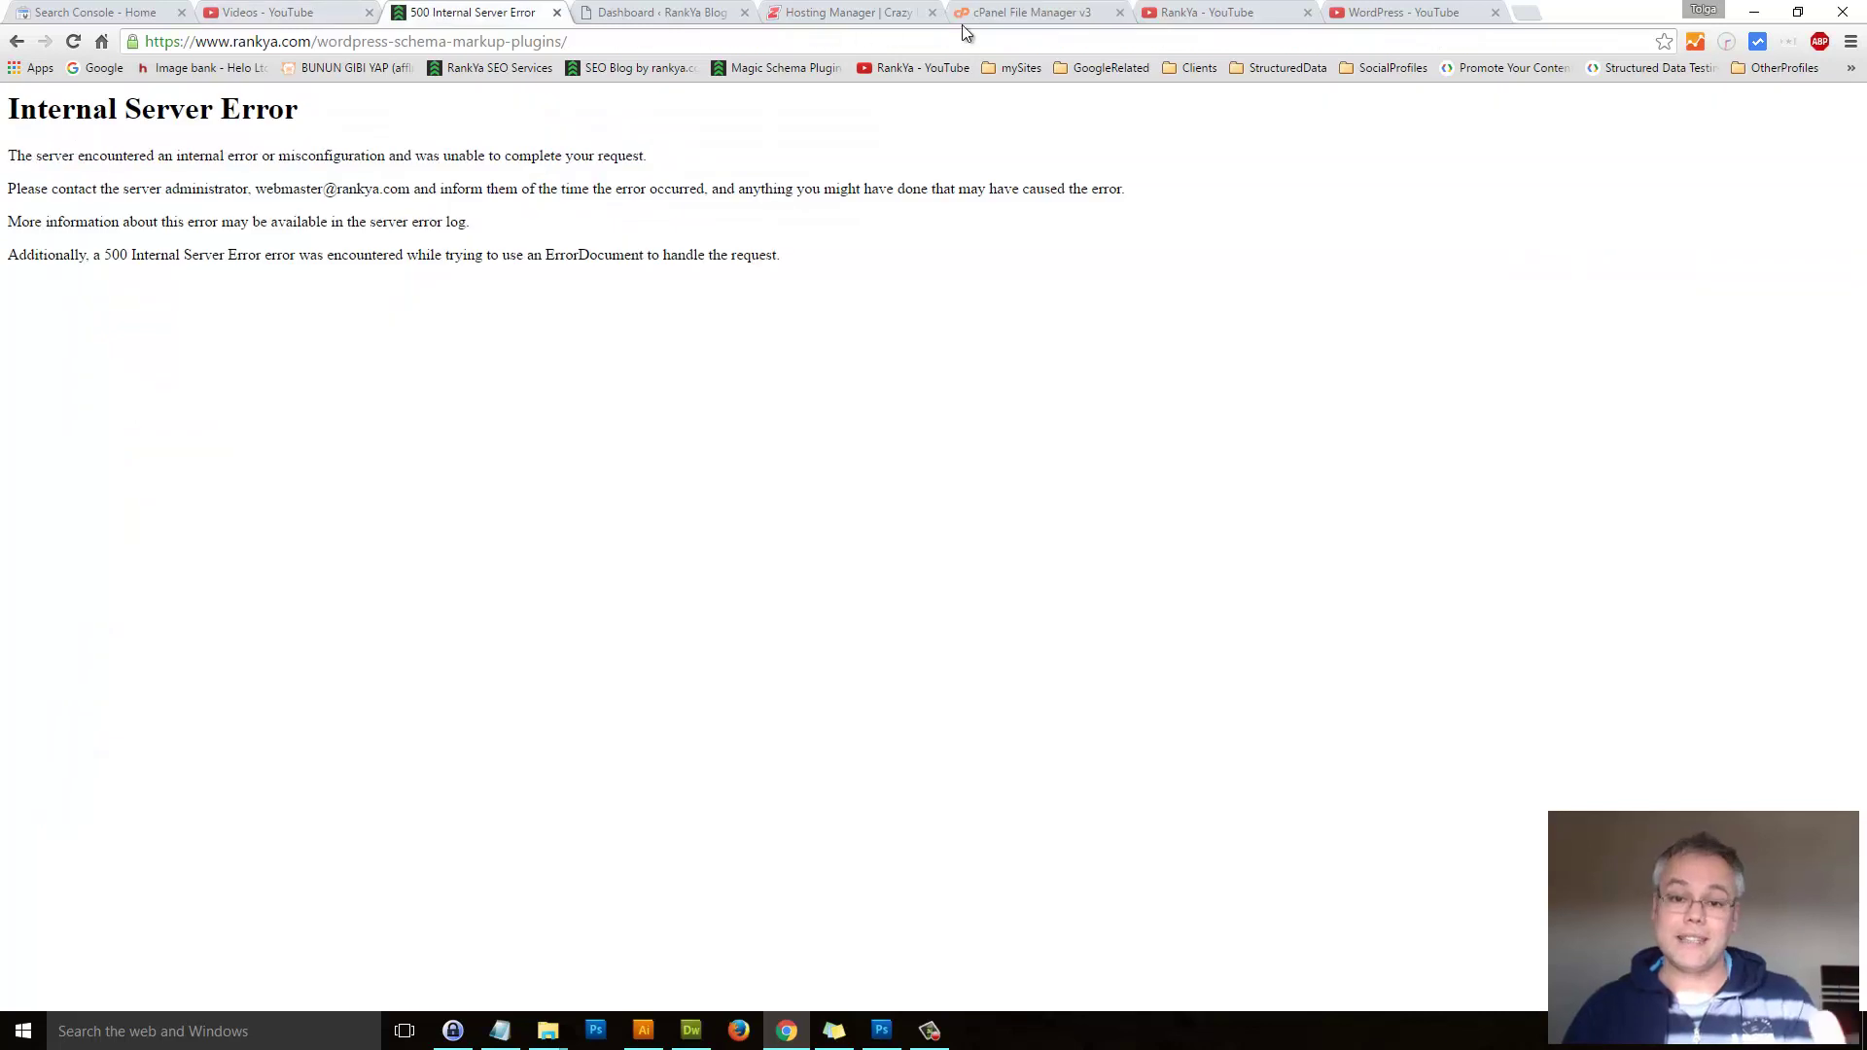
pyautogui.click(1008, 13)
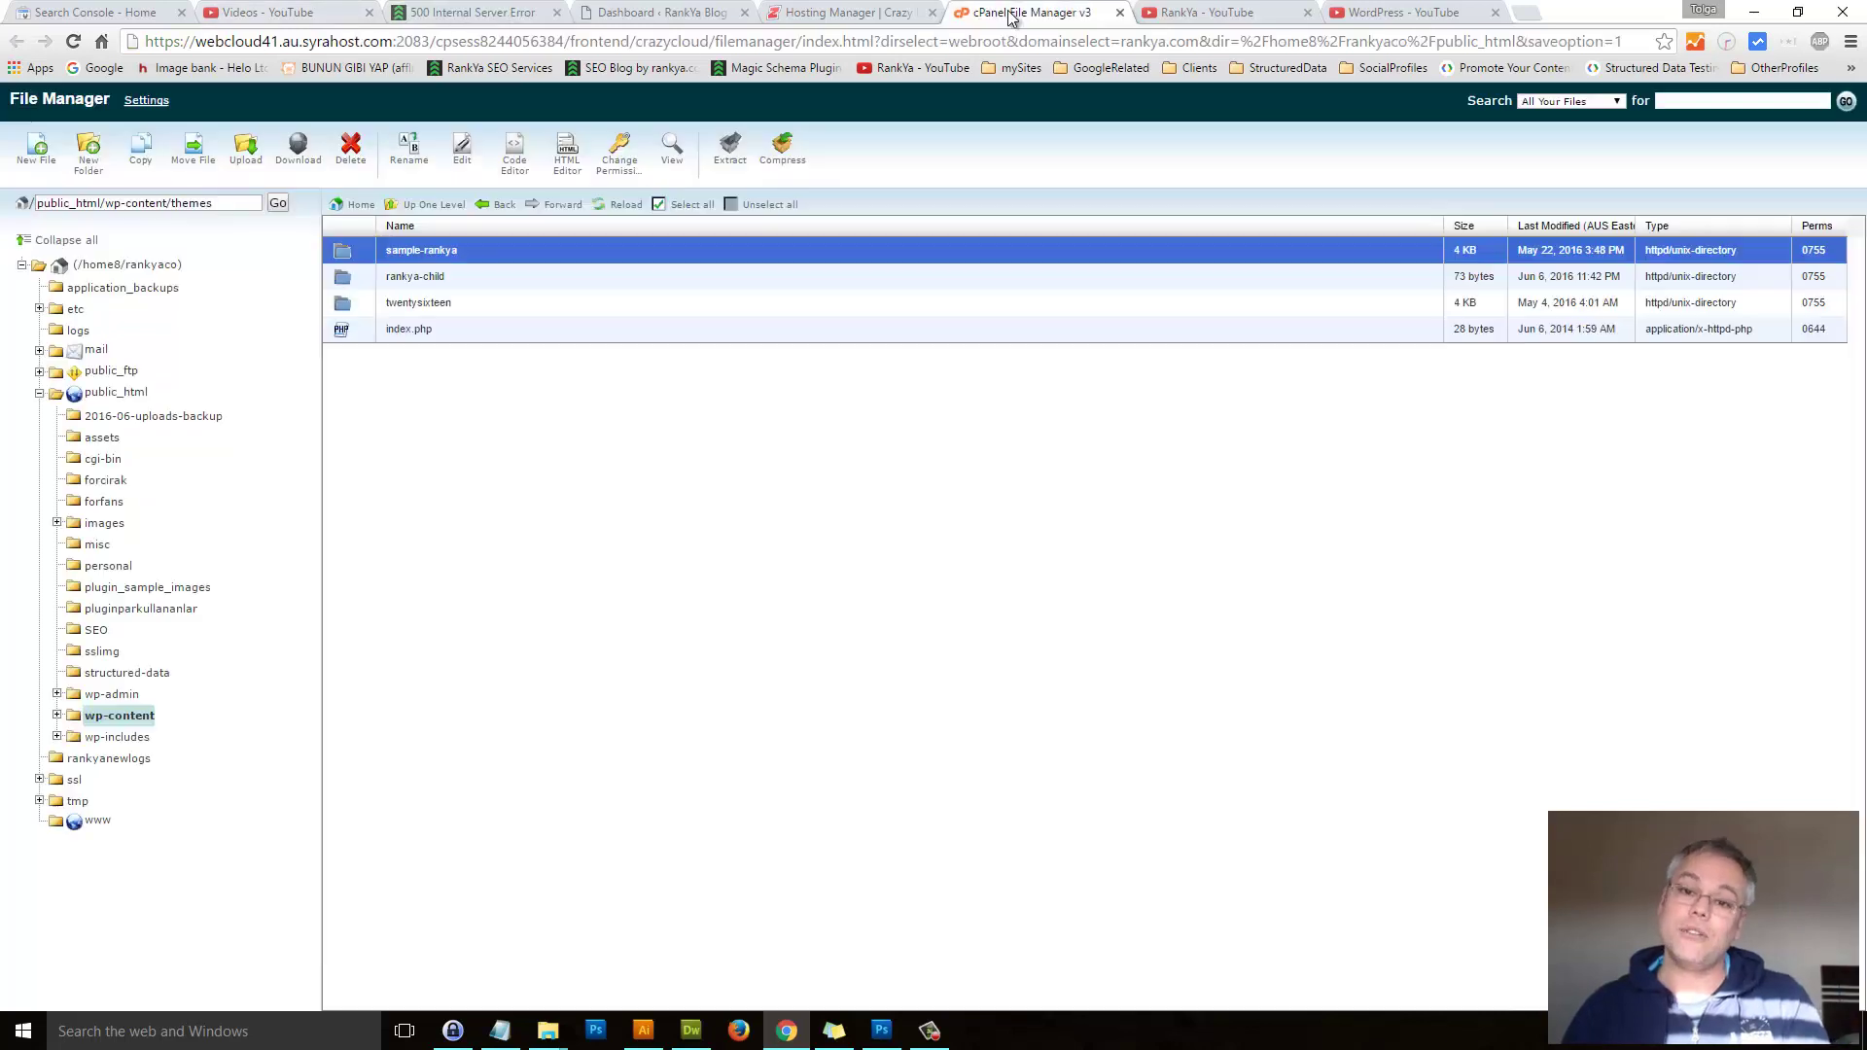
# - Rename the sample-rankya theme folder back to rankya by removing the 'sample-' prefix
pyautogui.rightClick(350, 258)
pyautogui.click(451, 335)
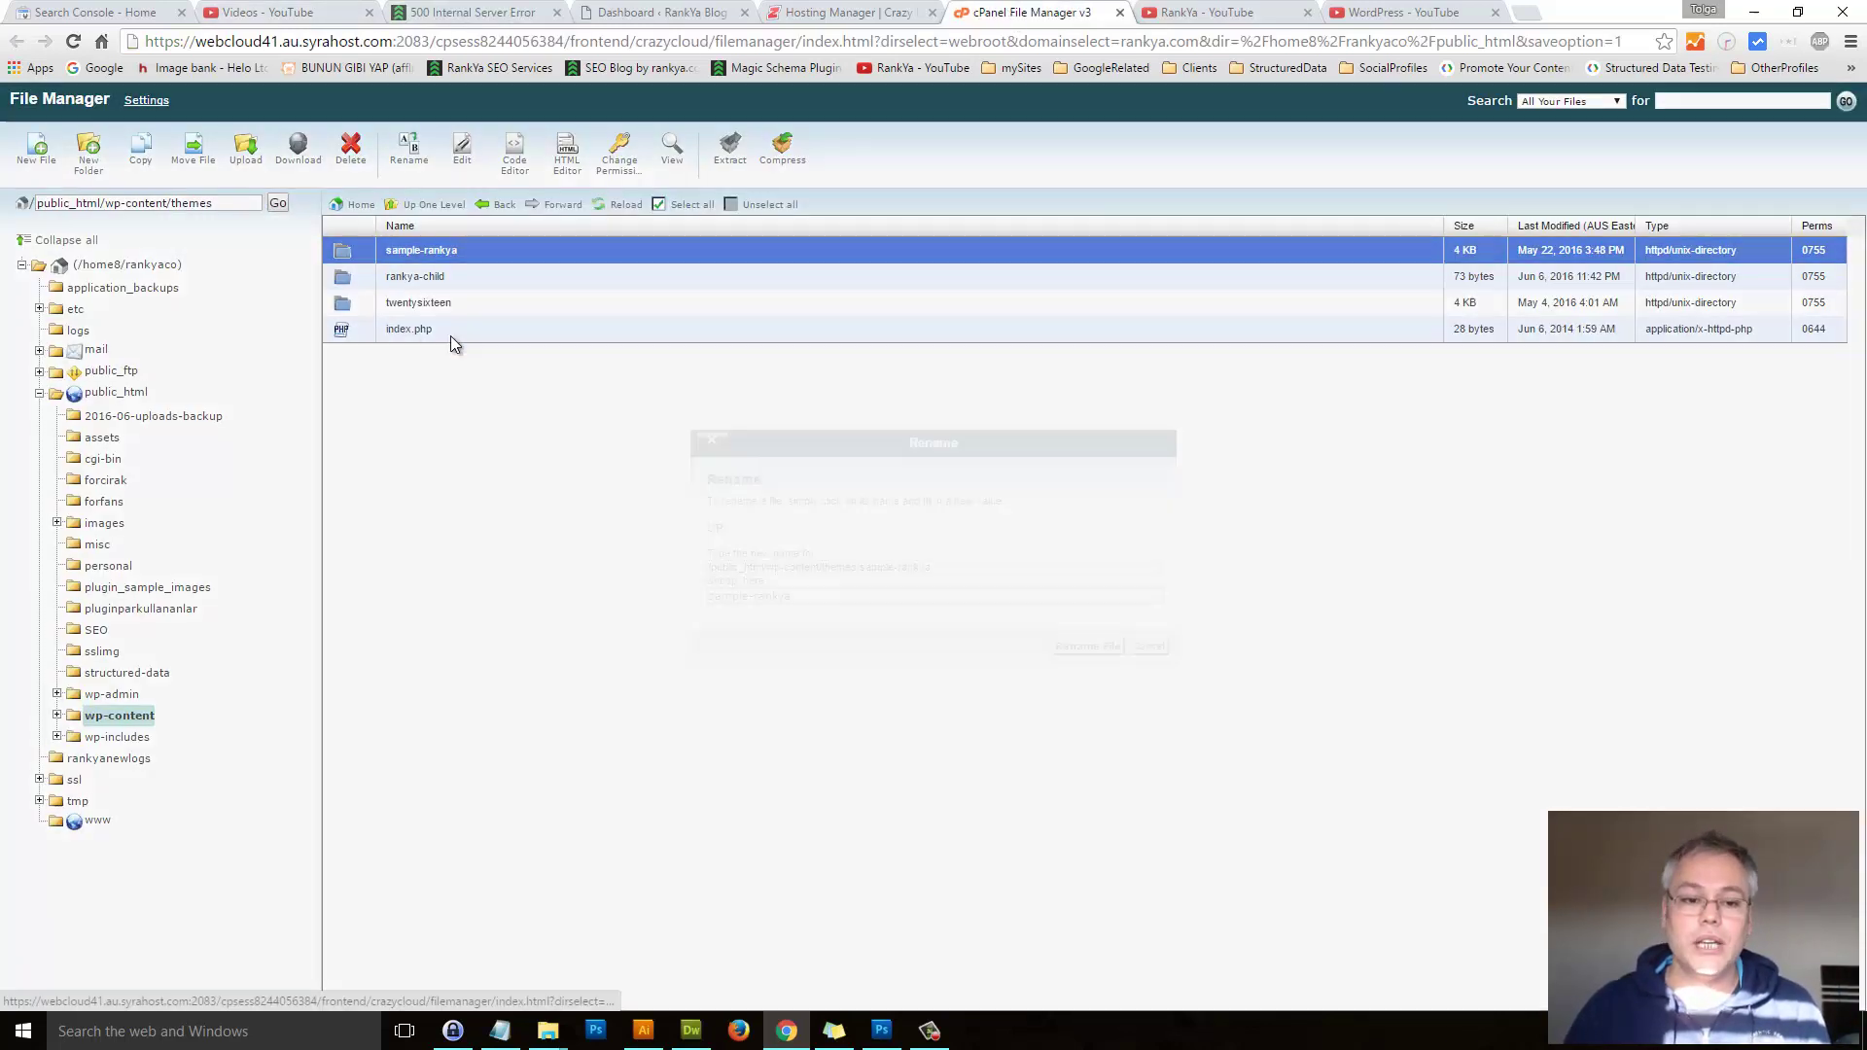
pyautogui.moveTo(752, 601); pyautogui.dragTo(647, 599)
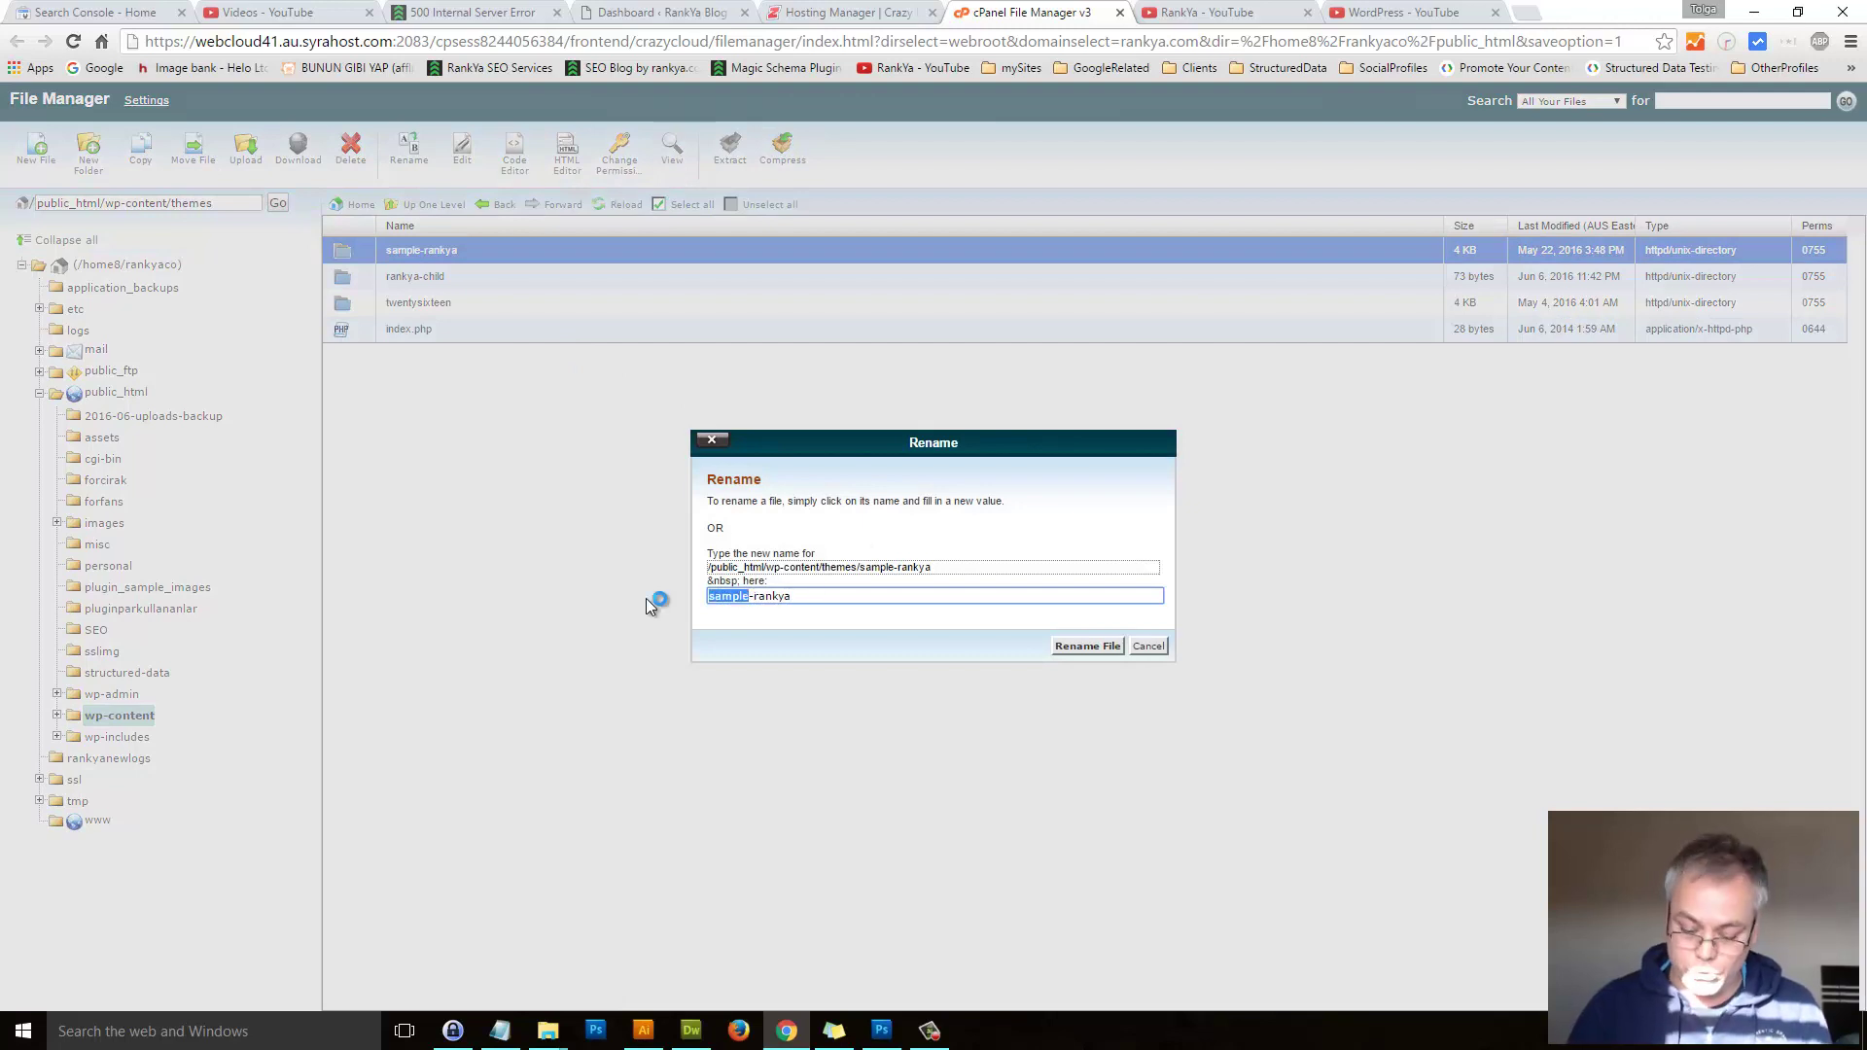
pyautogui.press('Delete')
pyautogui.press('Delete')
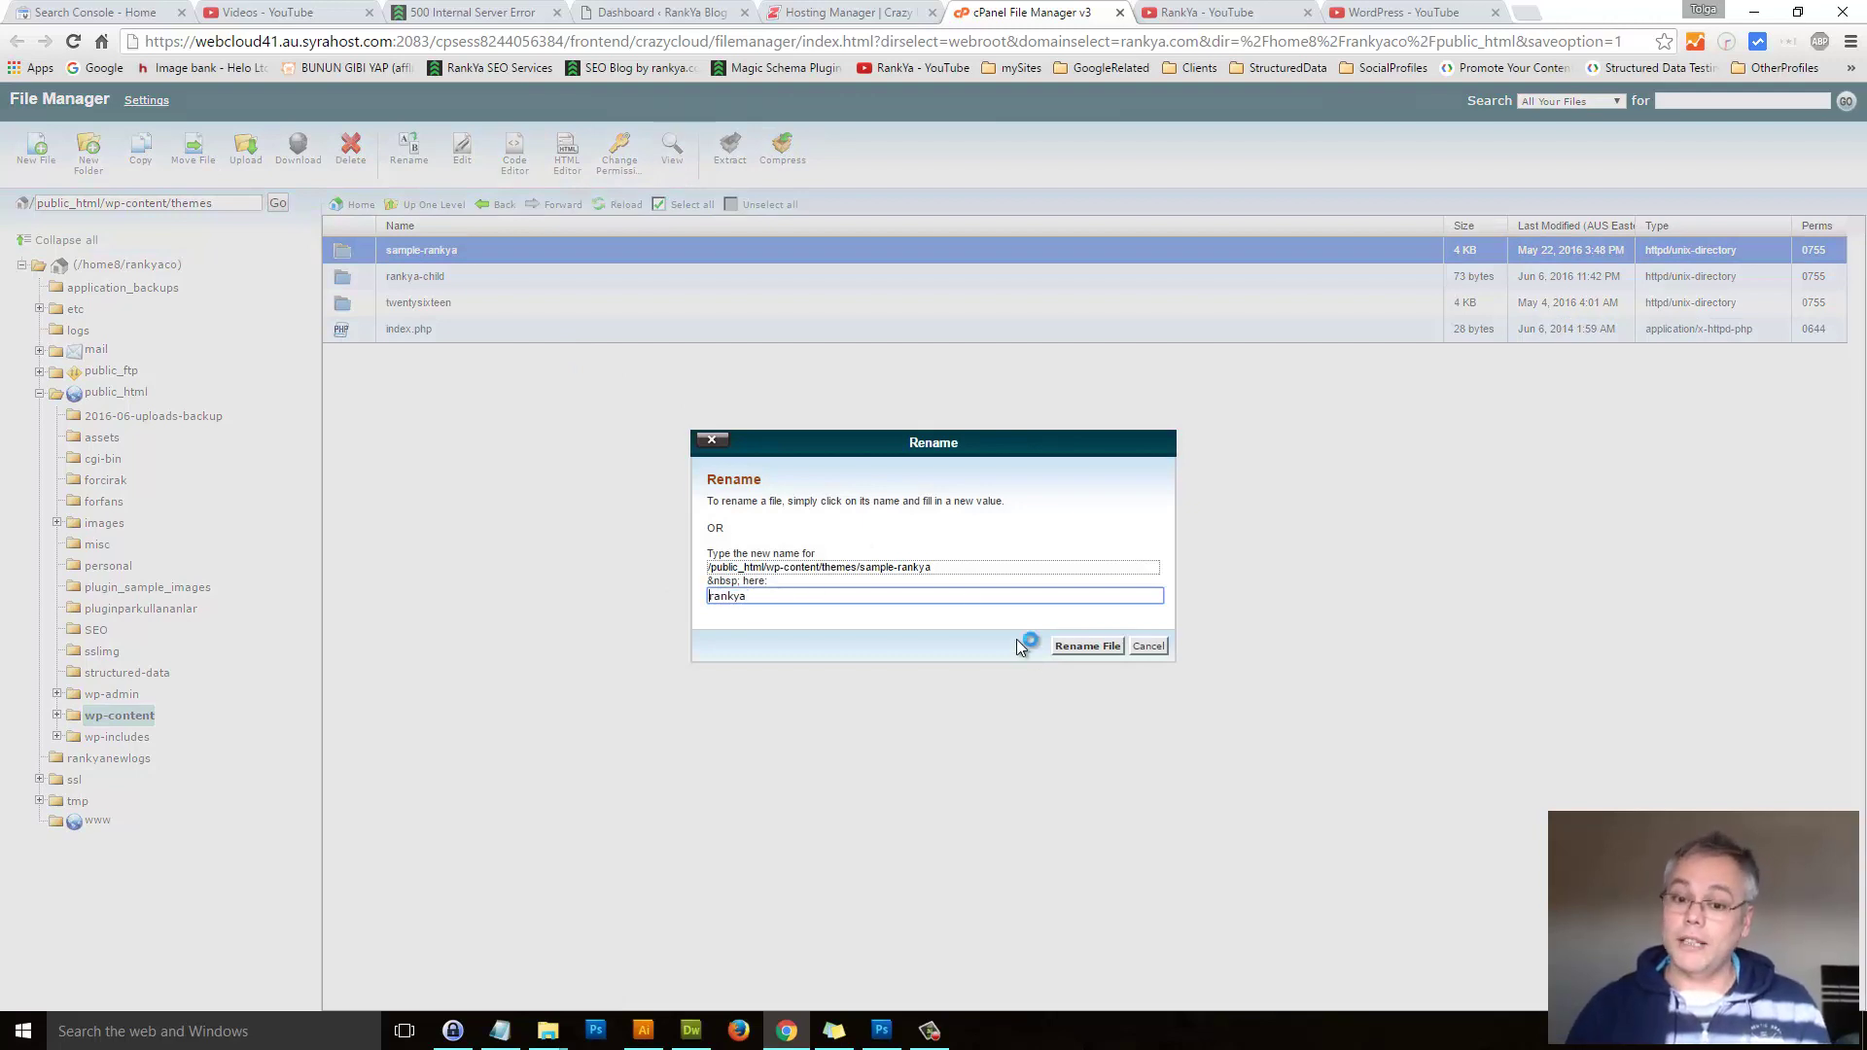
pyautogui.click(1080, 648)
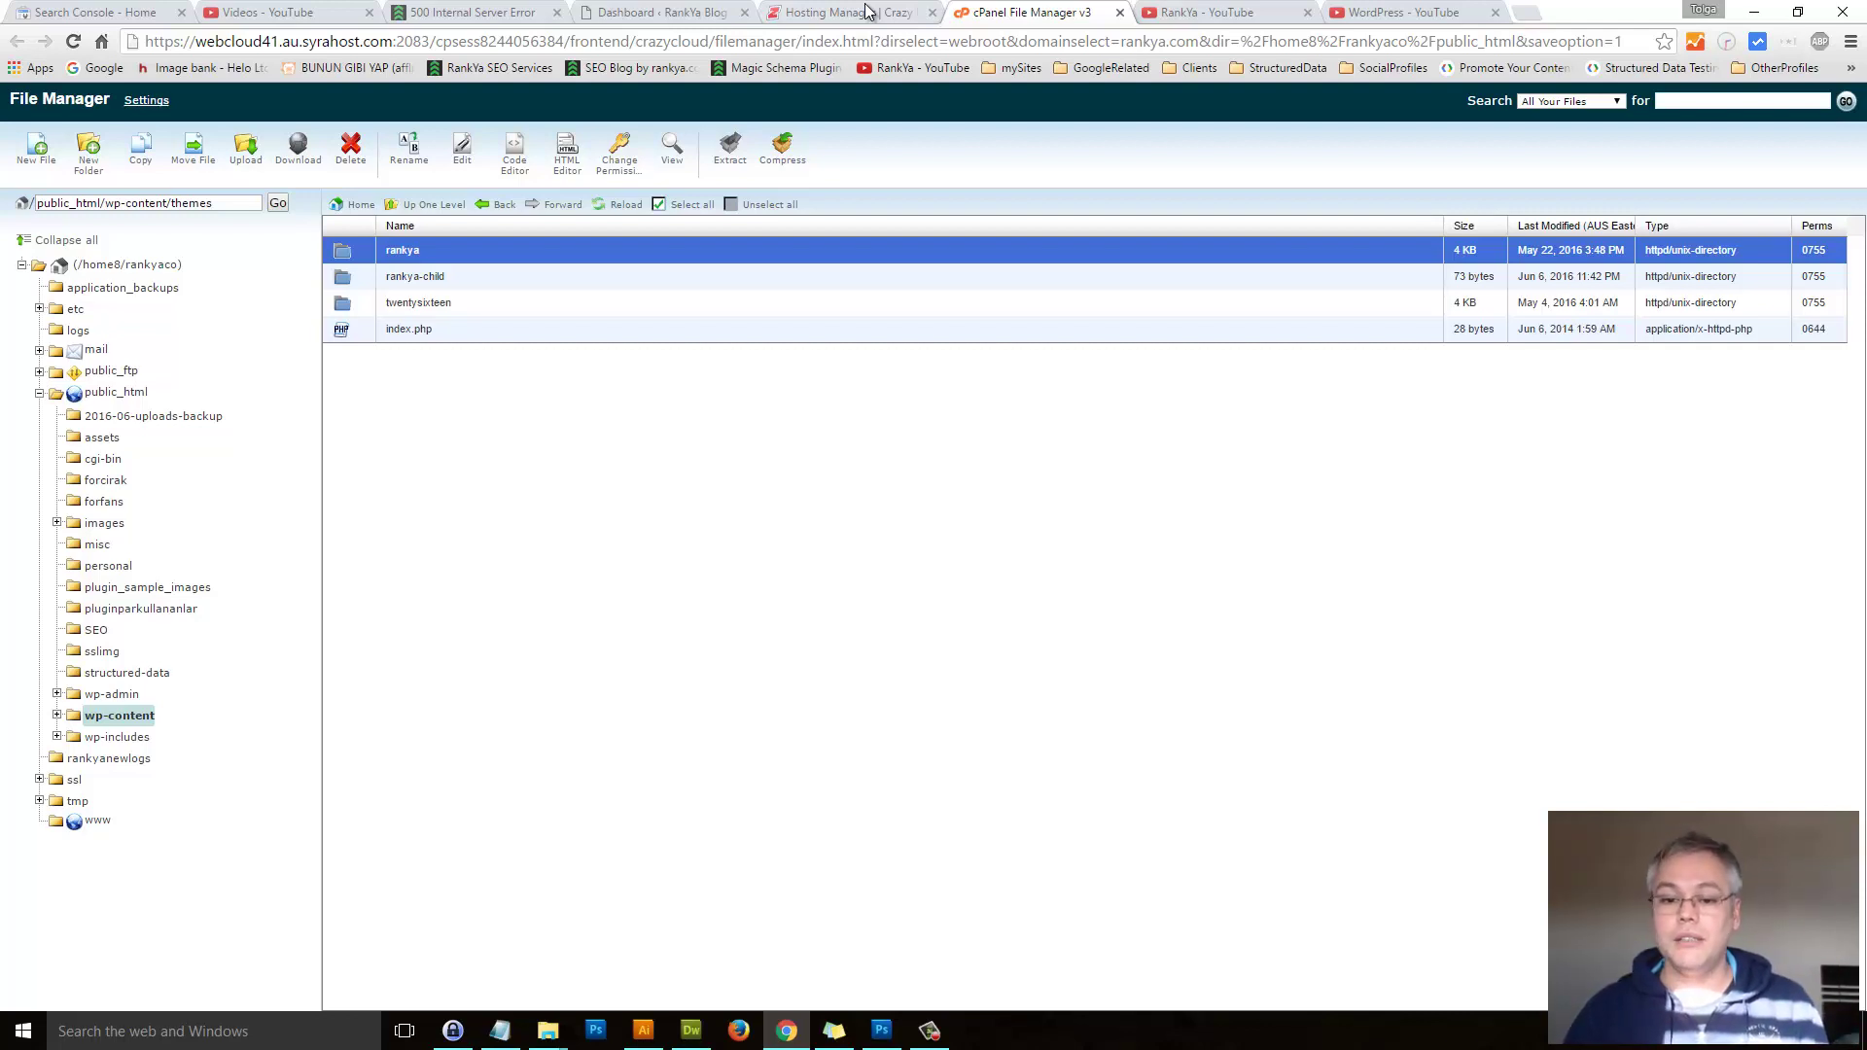
# - Show the MySQL Databases options in Hosting Manager, then bring up .htaccess in Dreamweaver
pyautogui.click(869, 12)
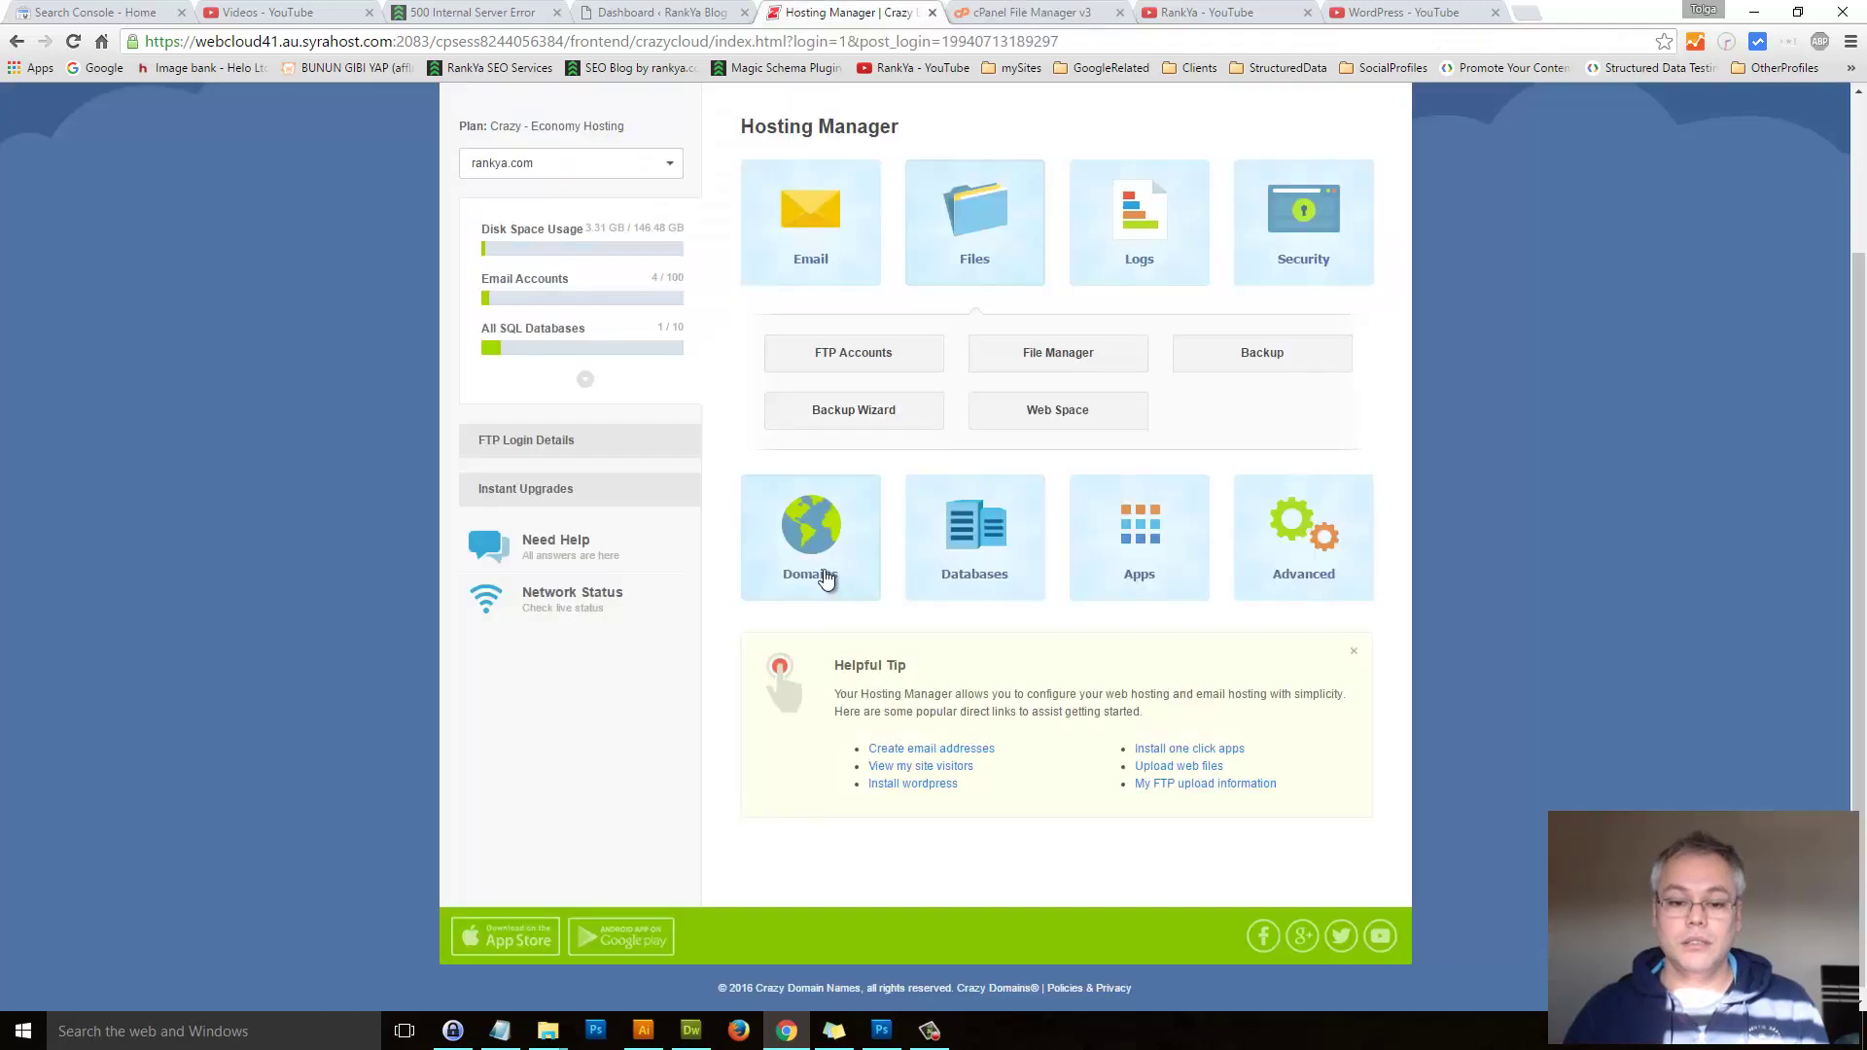
pyautogui.click(984, 572)
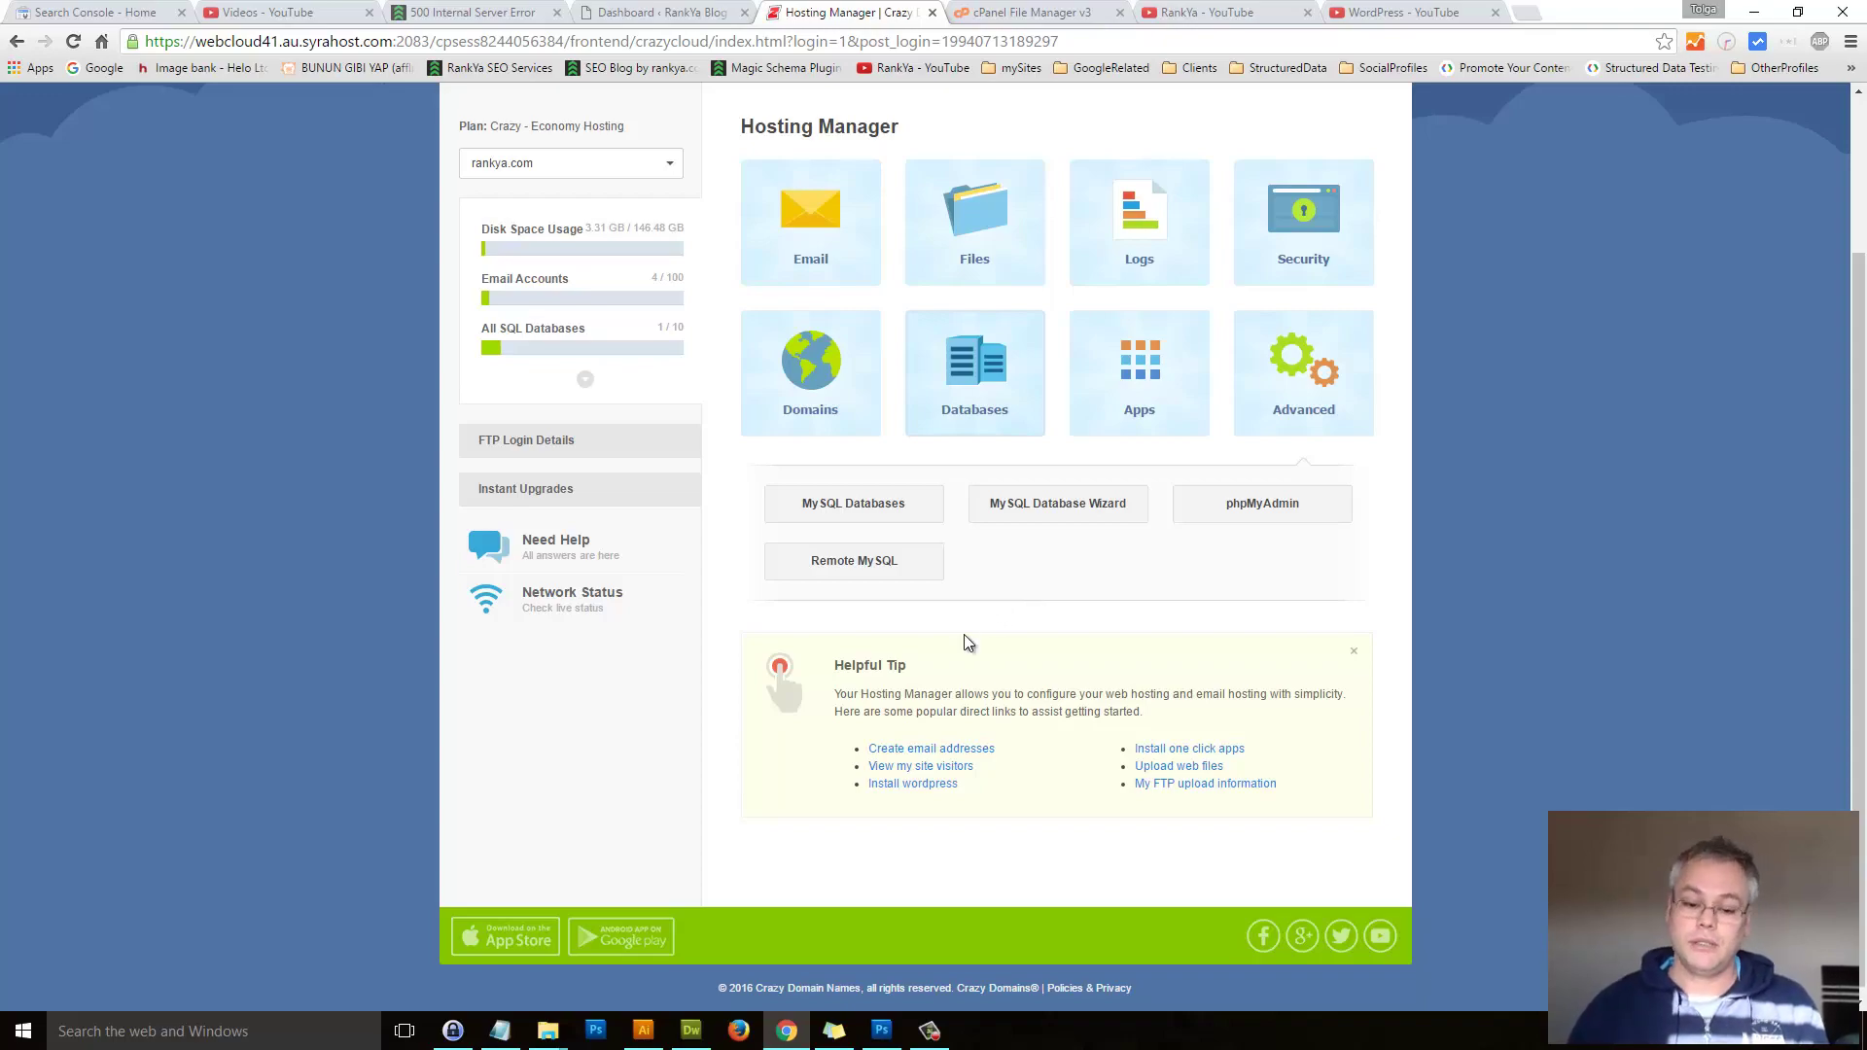
pyautogui.click(691, 1031)
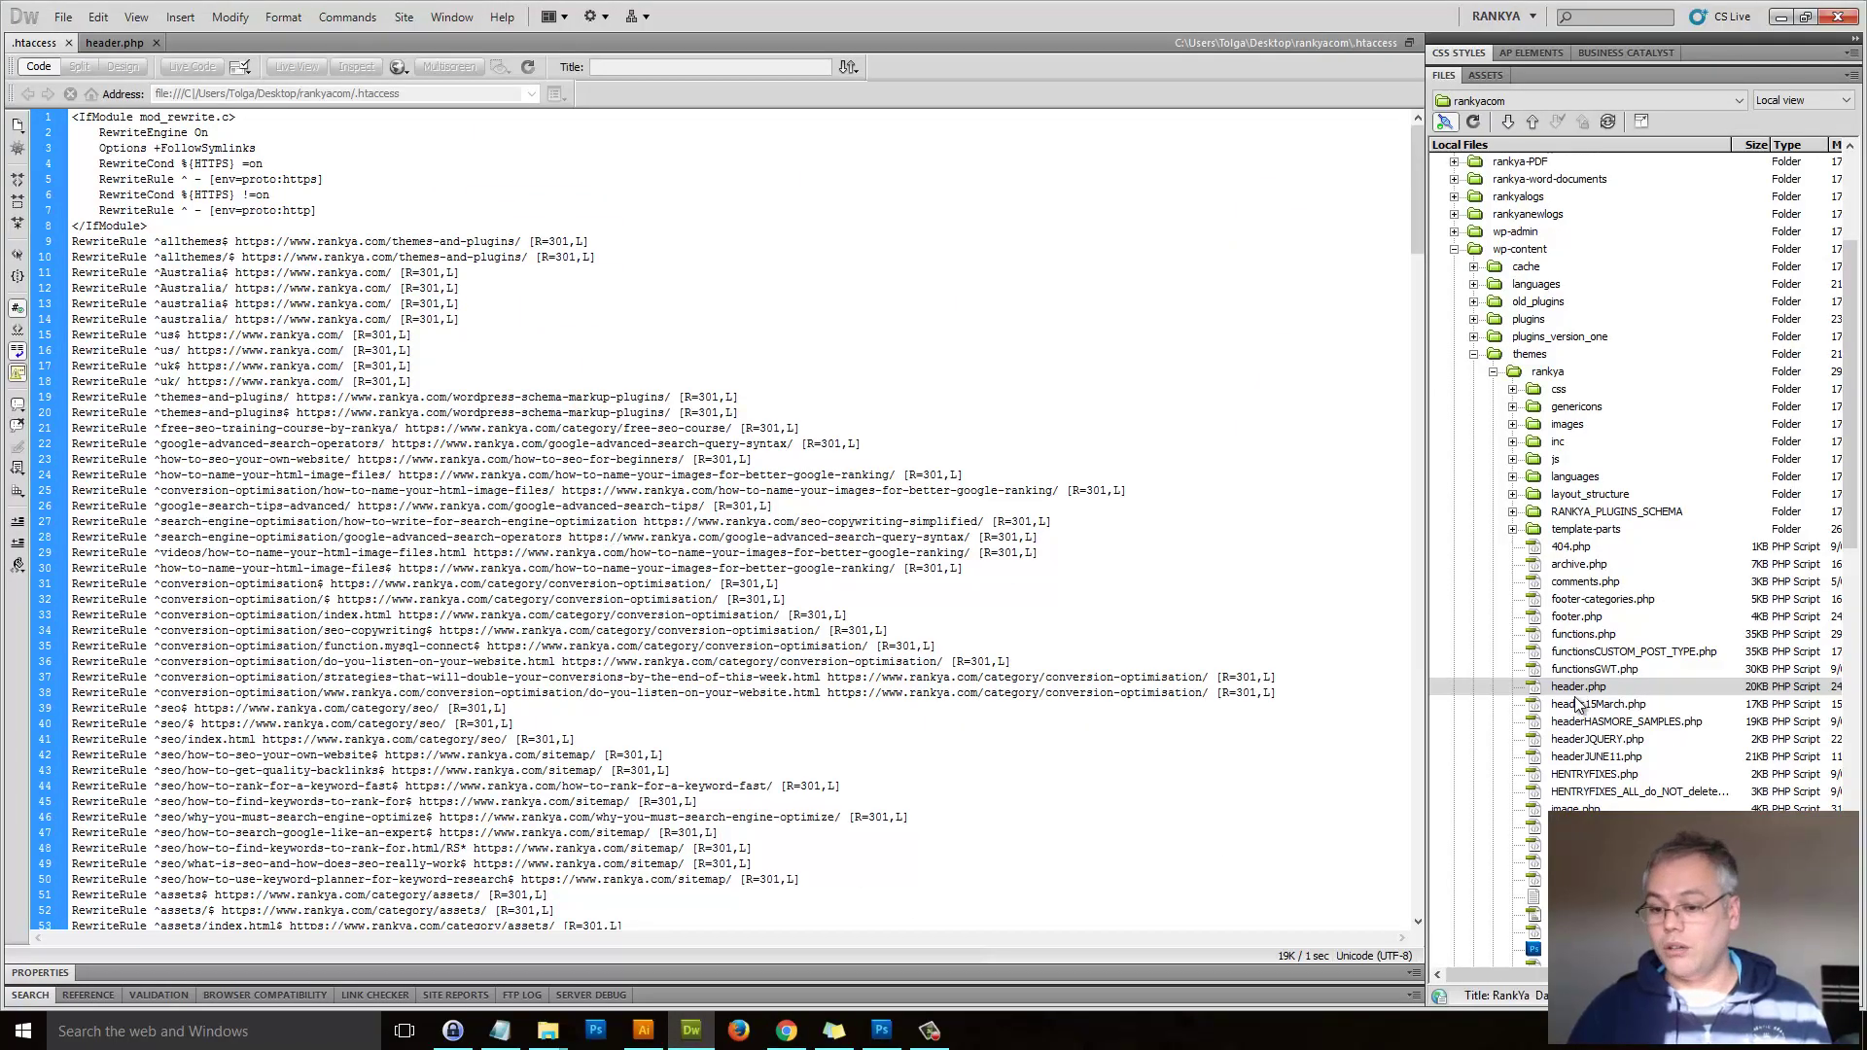
# - Open the rankya theme's header.php and verify line 30 reads <meta charset="UTF-8">
pyautogui.doubleClick(1613, 693)
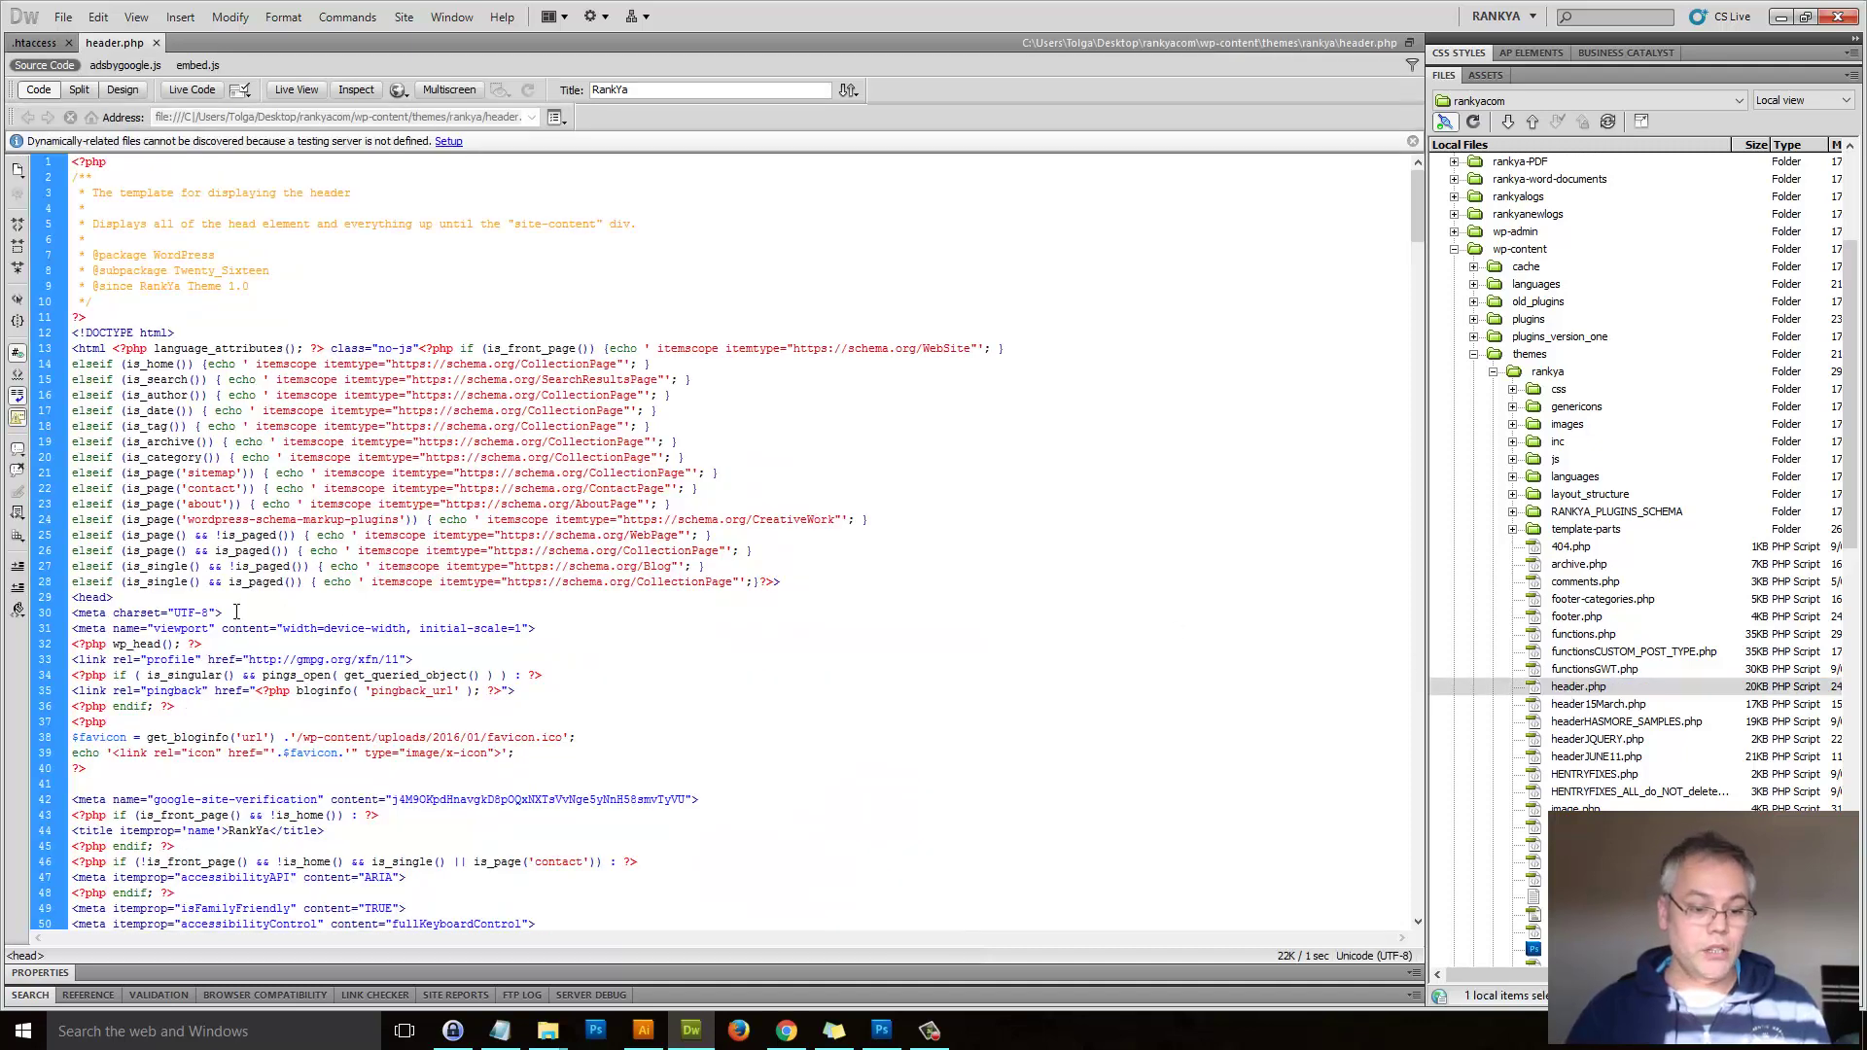
pyautogui.moveTo(236, 612); pyautogui.dragTo(37, 615)
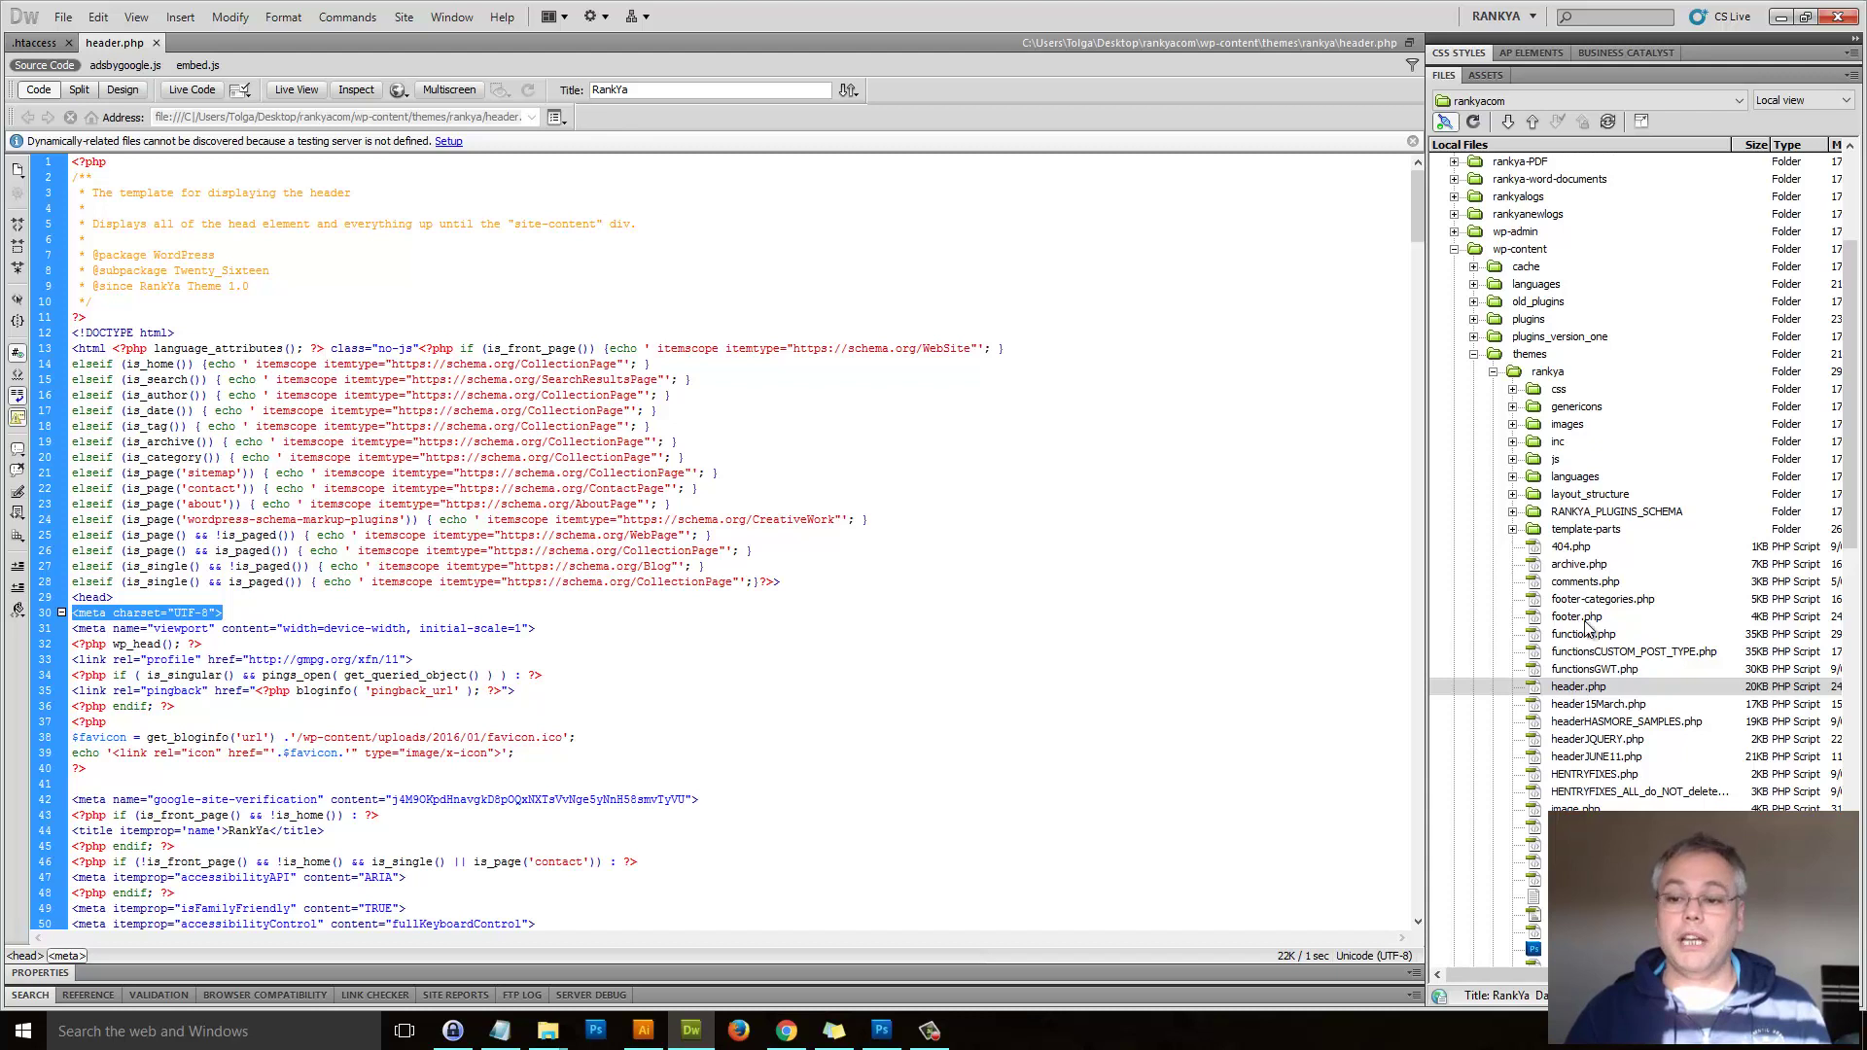
pyautogui.tripleClick(146, 619)
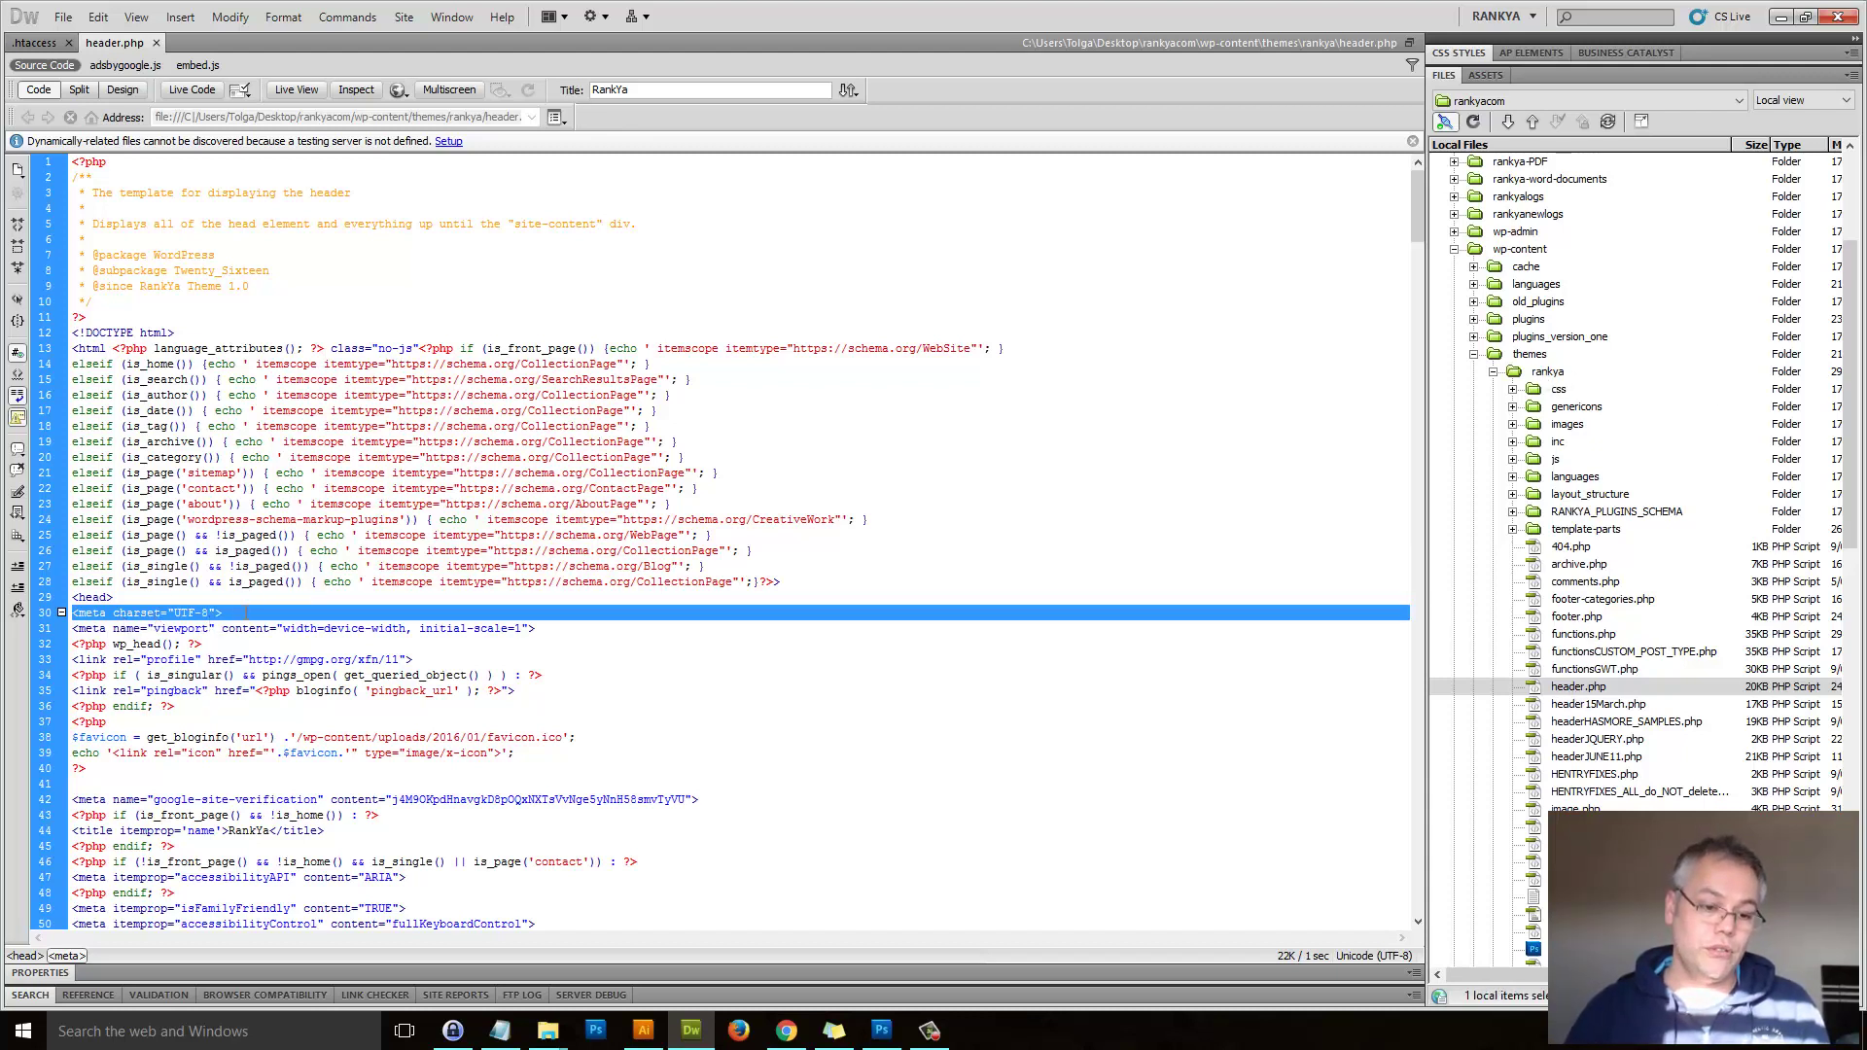
pyautogui.moveTo(223, 615); pyautogui.dragTo(72, 615)
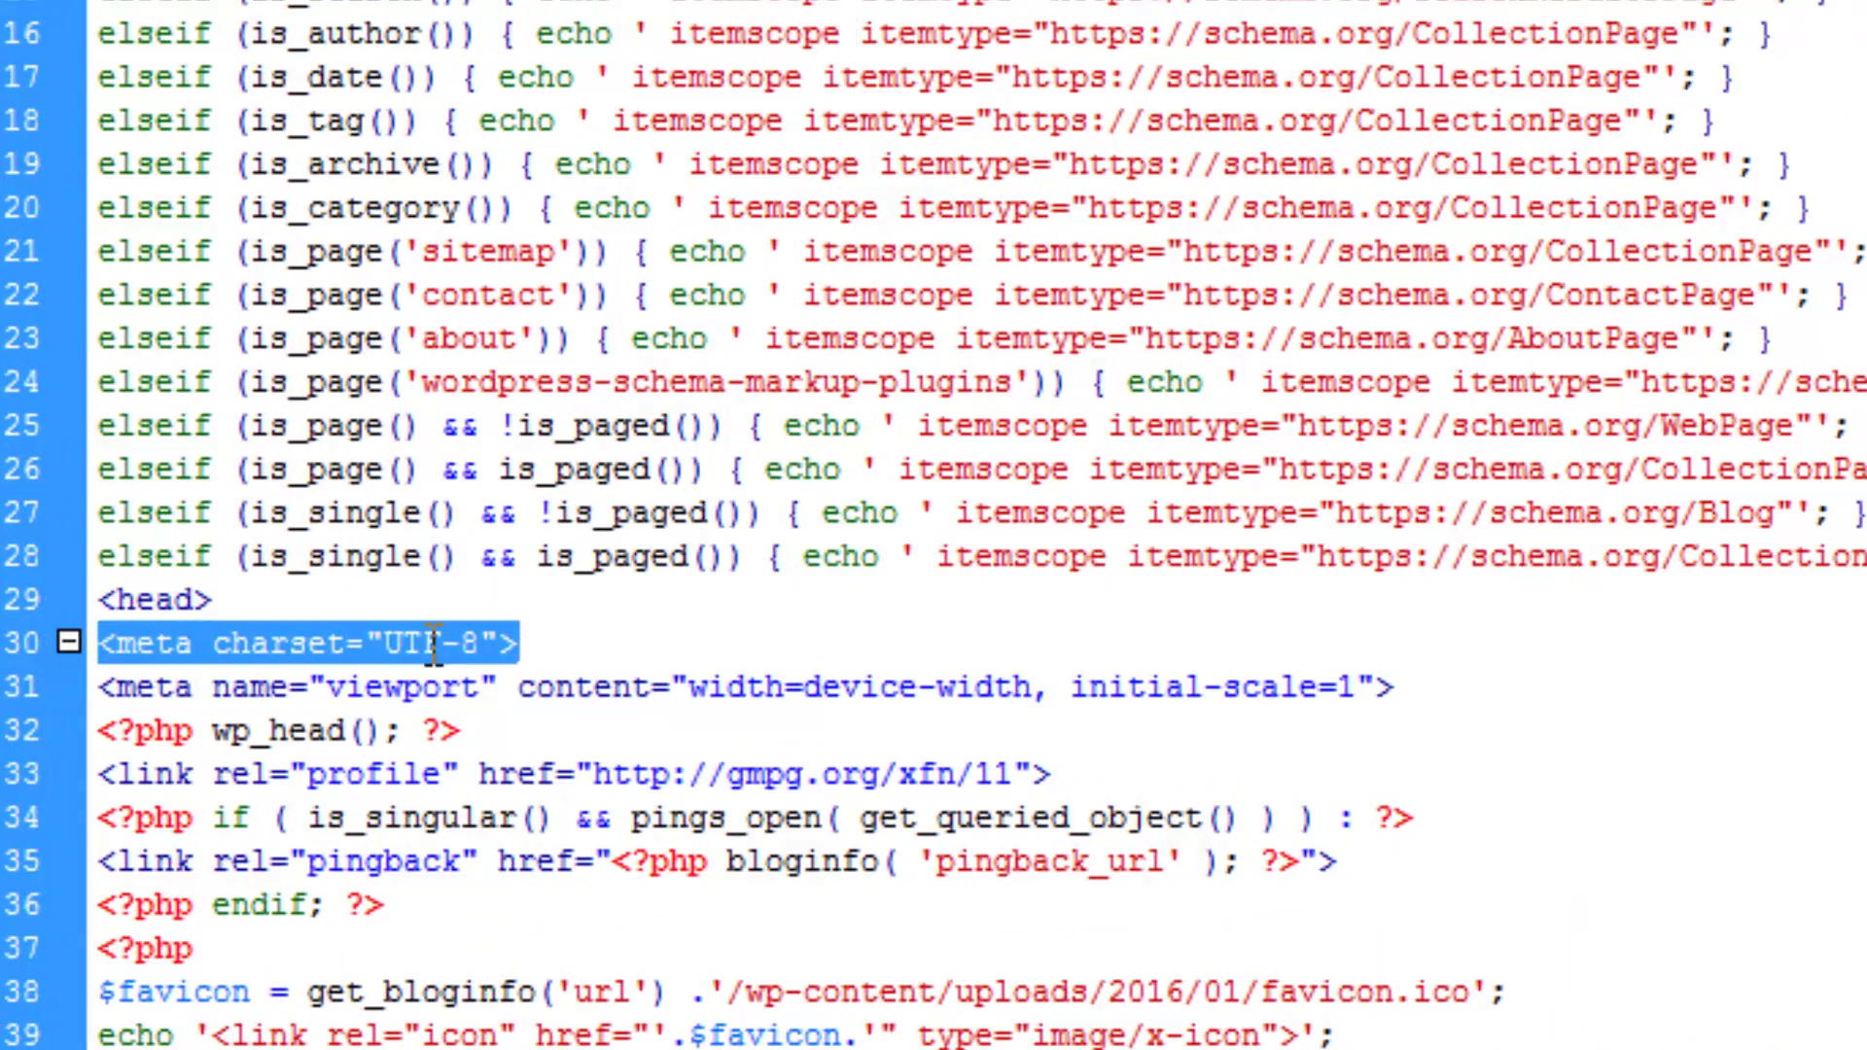
pyautogui.click(428, 642)
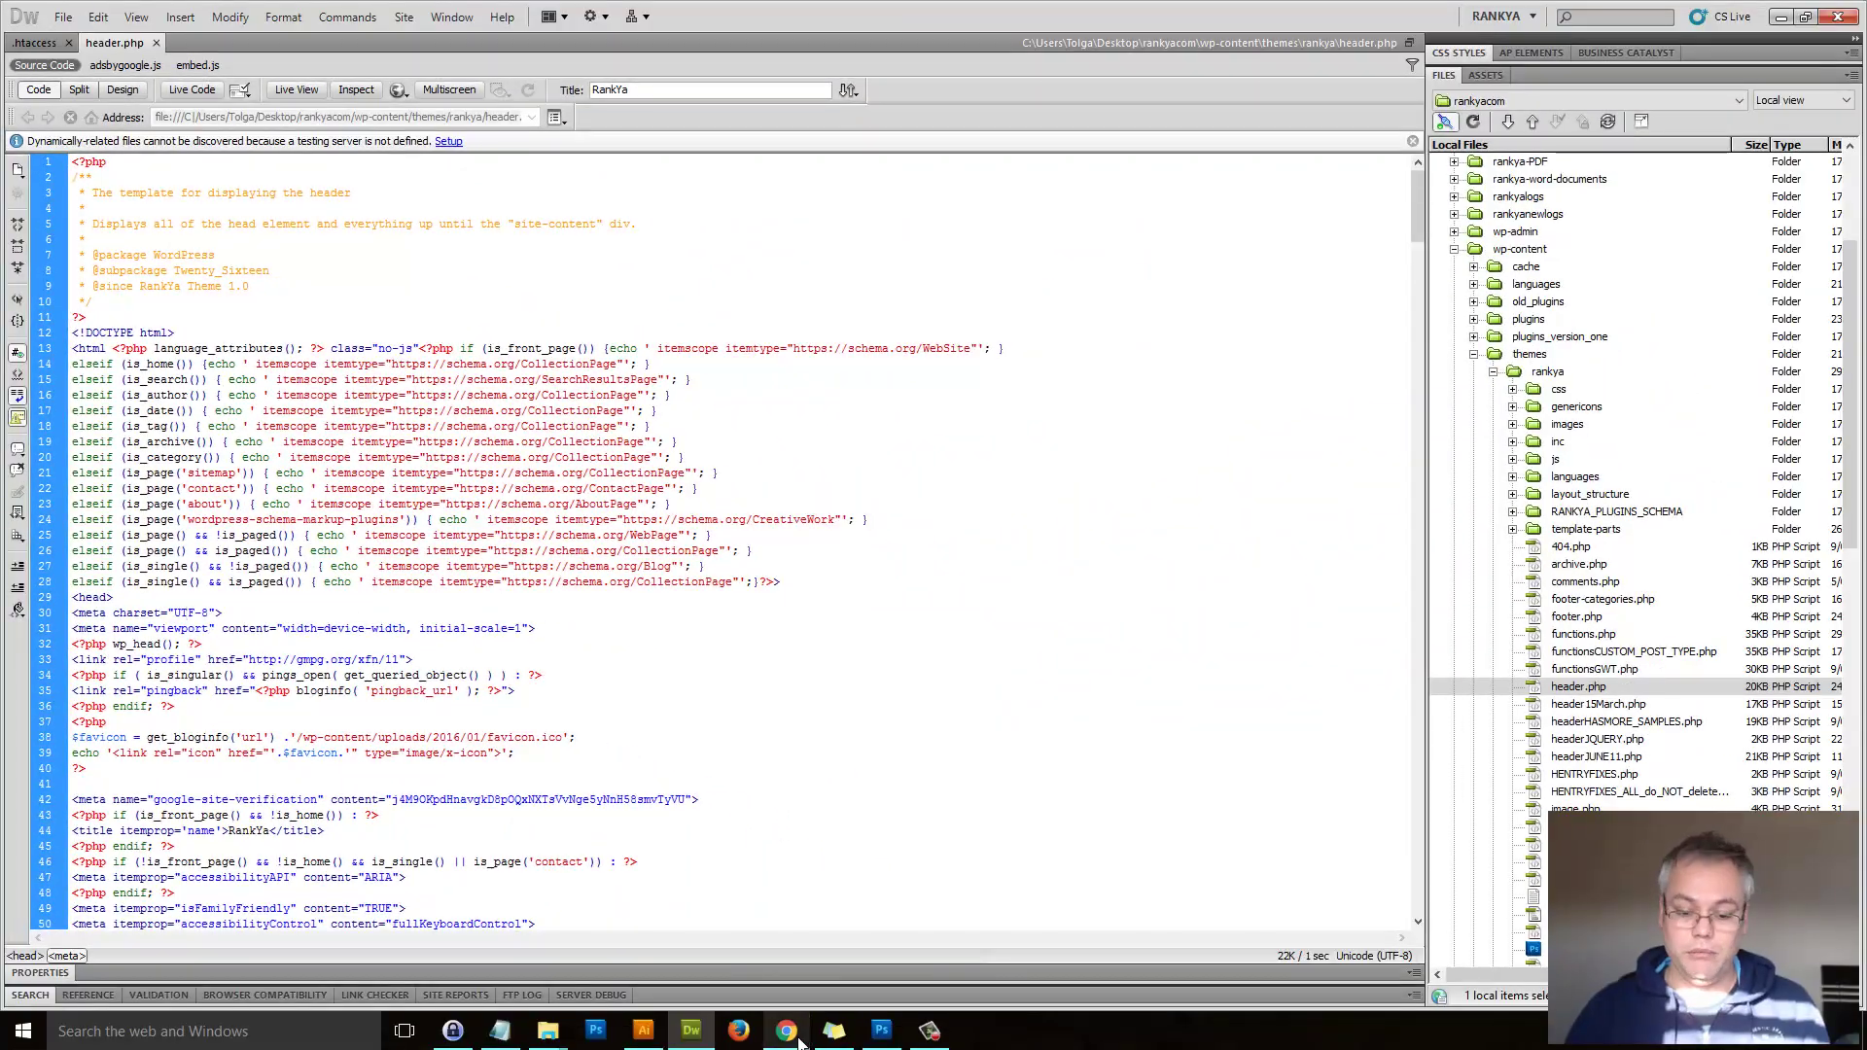
pyautogui.click(797, 1039)
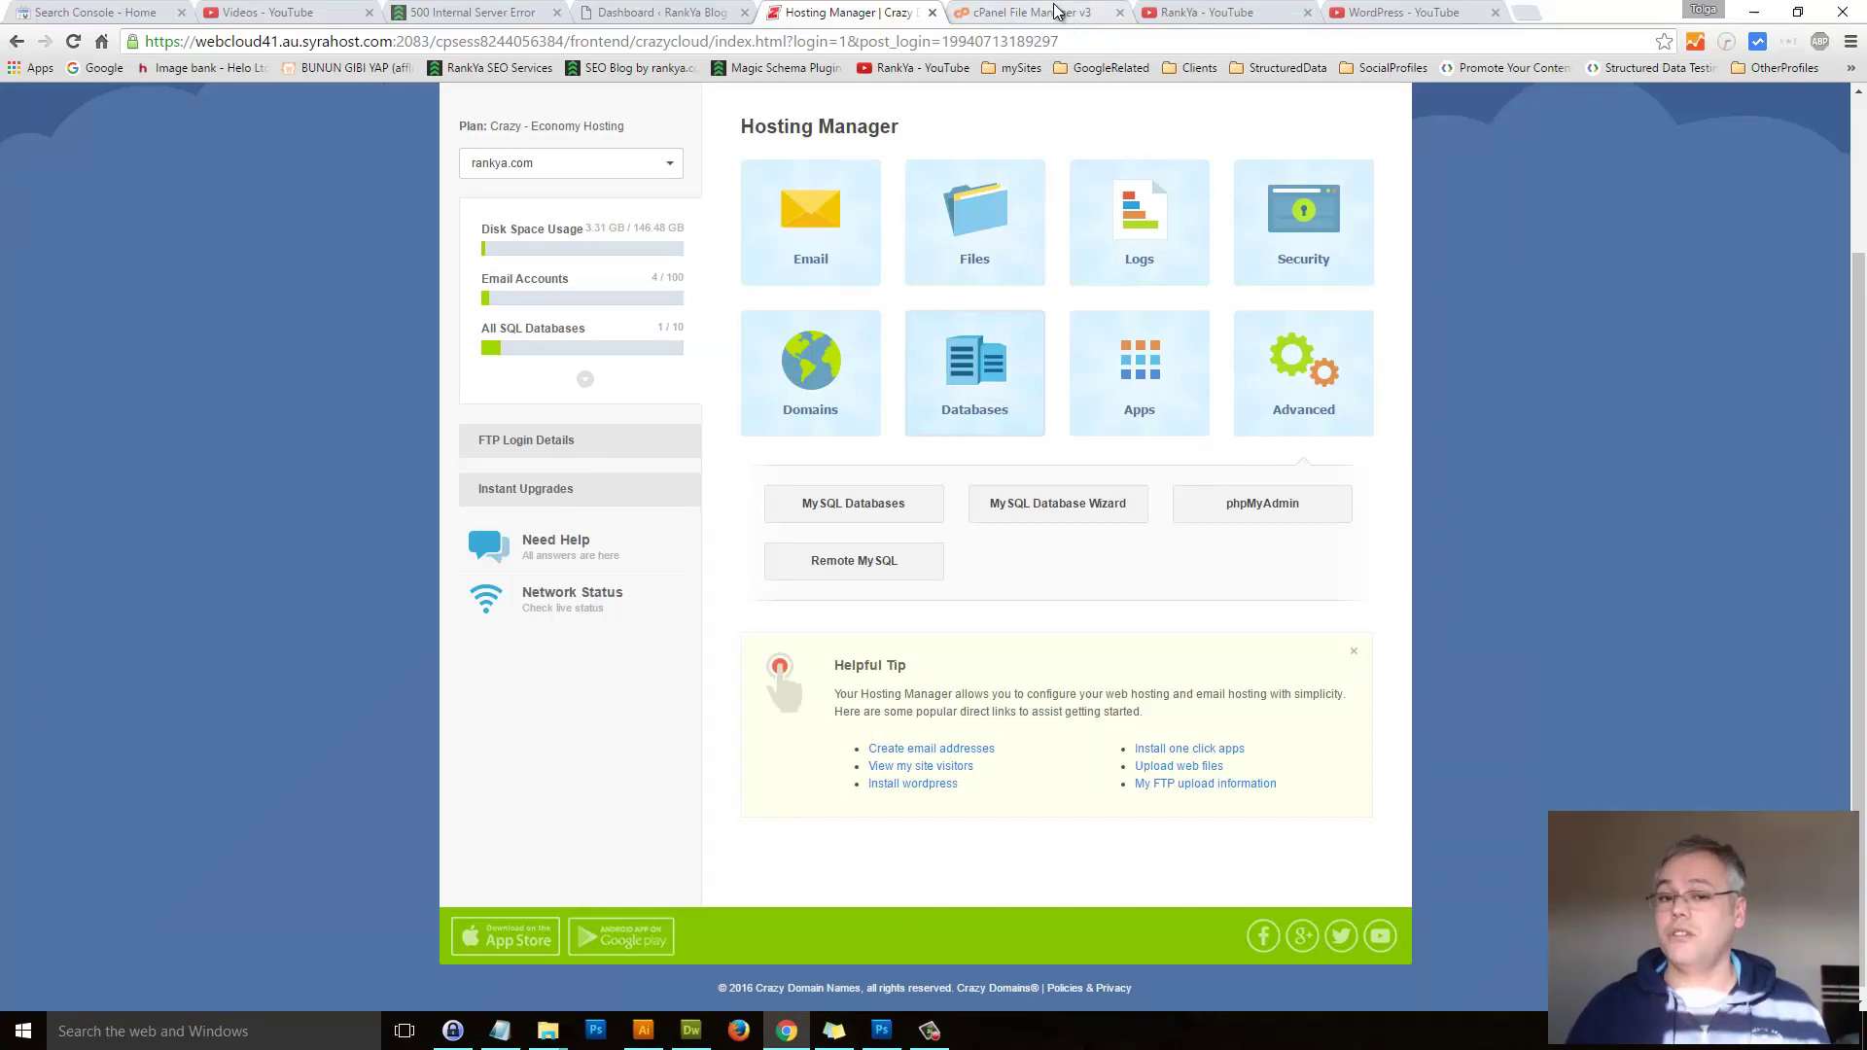
# - Reload the blog page that showed the 500 error, then open a blank new browser tab
pyautogui.scroll(2, 1532, 569)
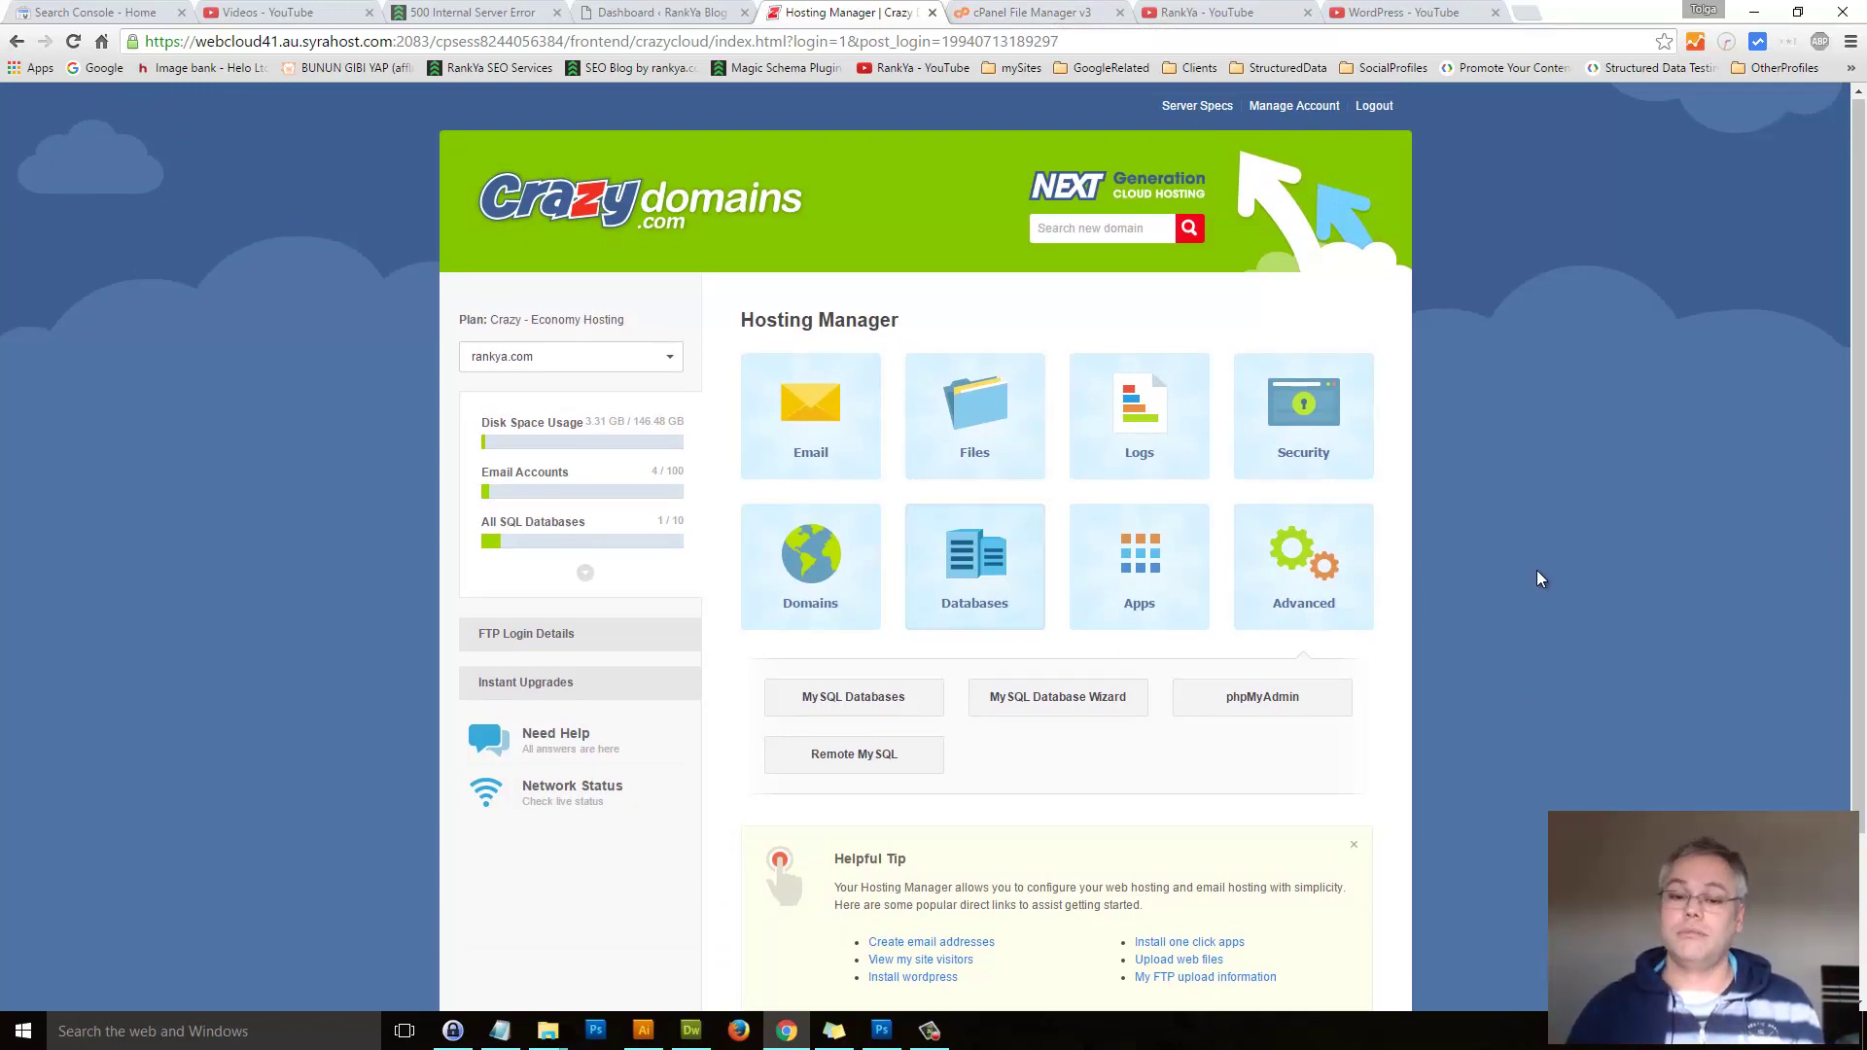
pyautogui.click(437, 18)
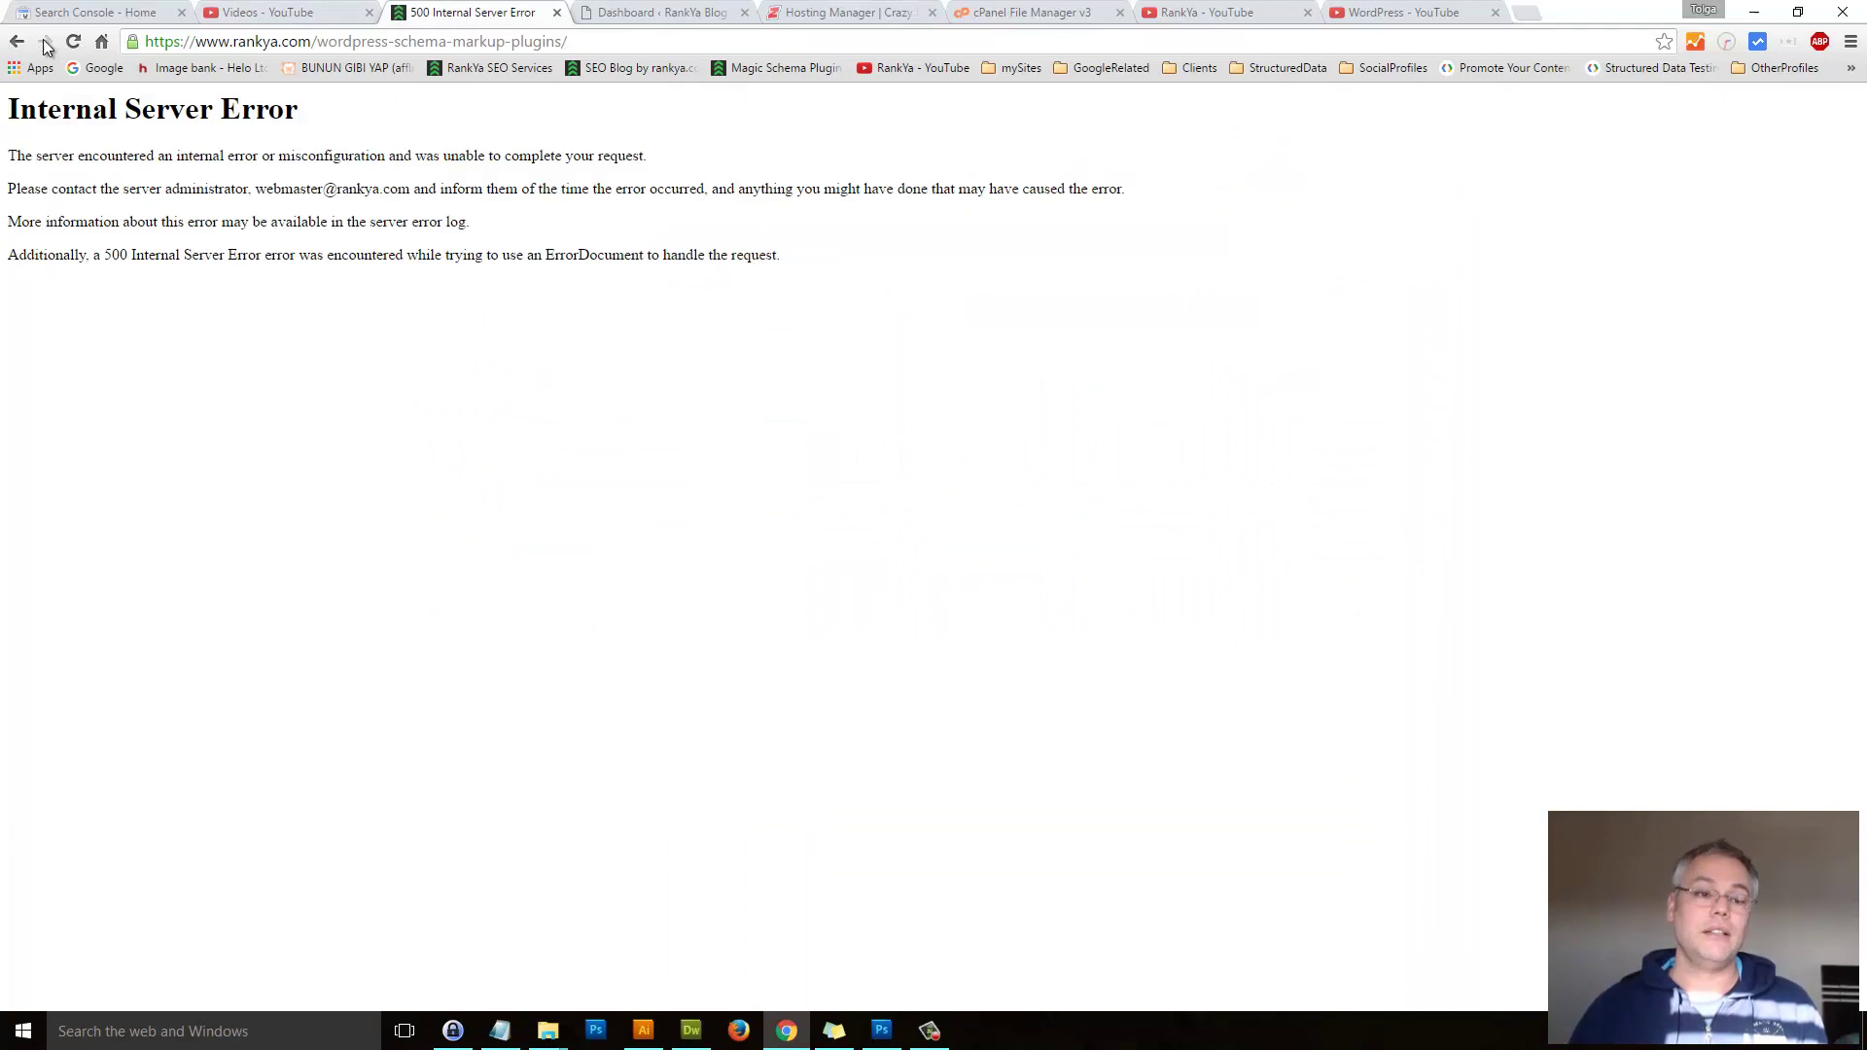
pyautogui.click(73, 41)
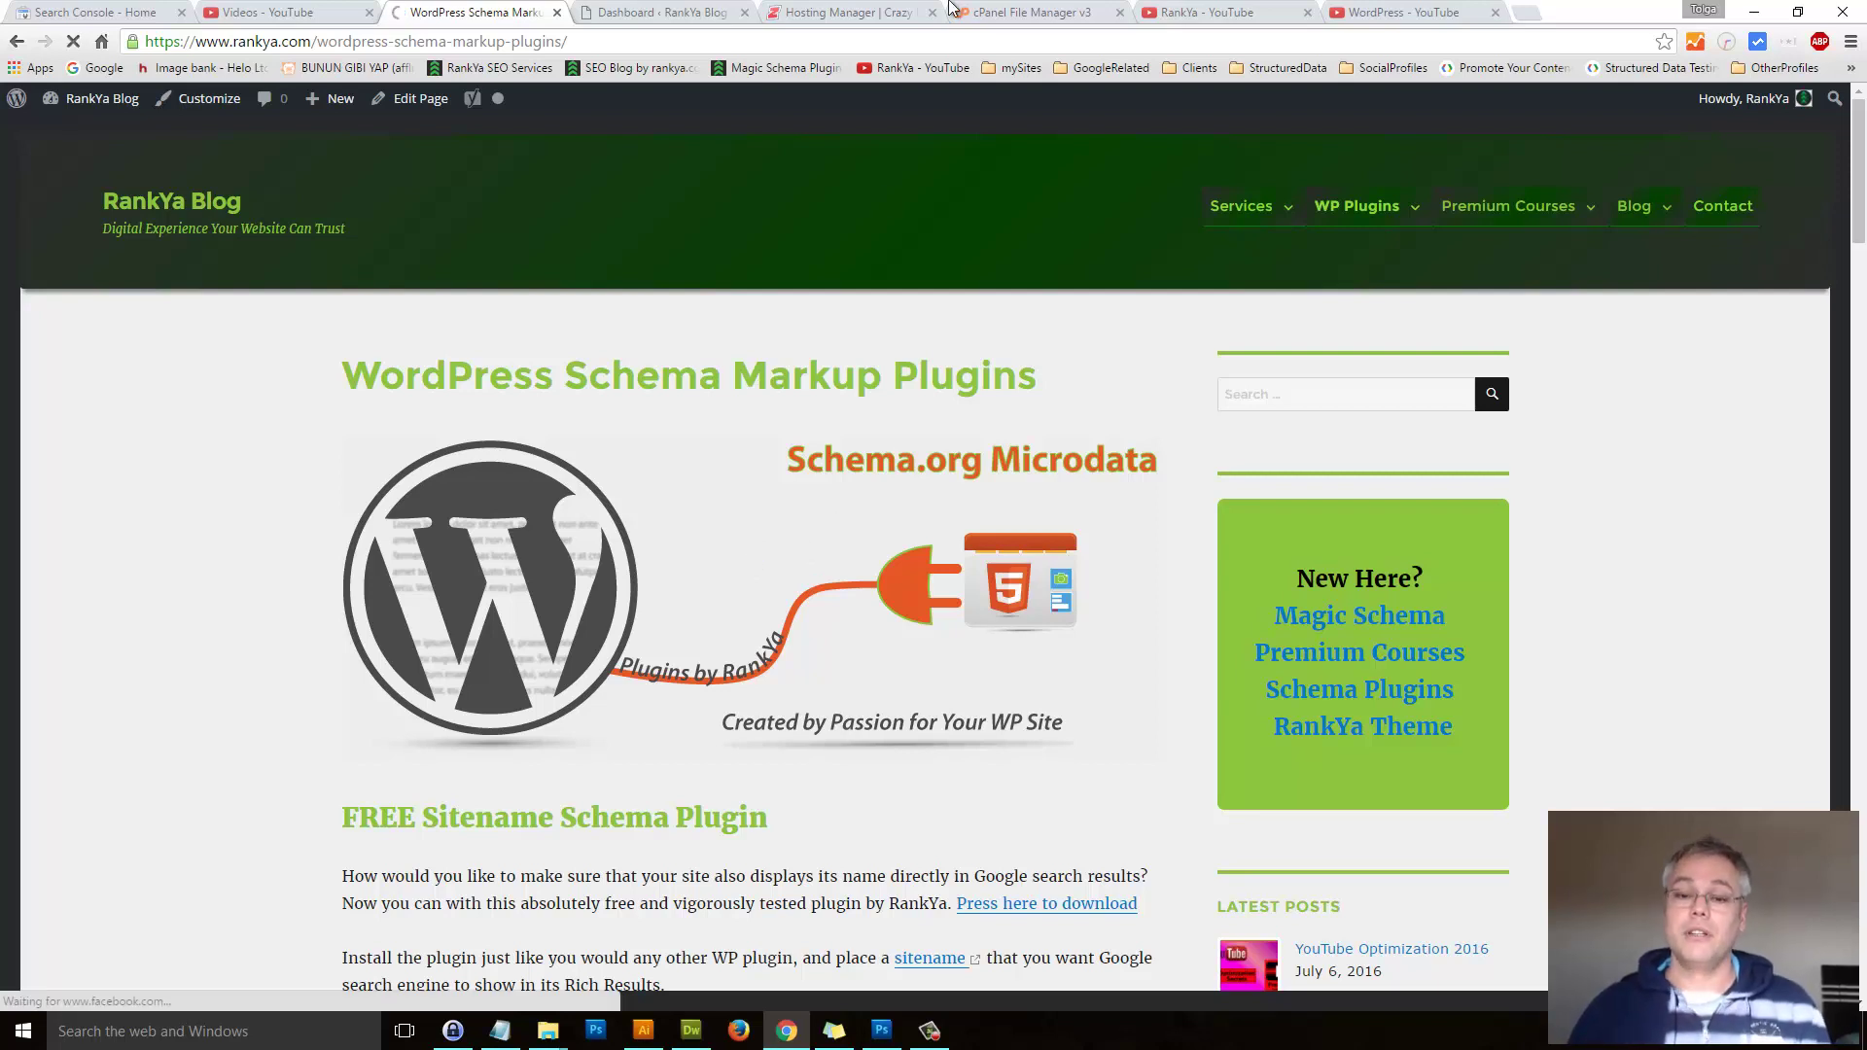
pyautogui.click(873, 14)
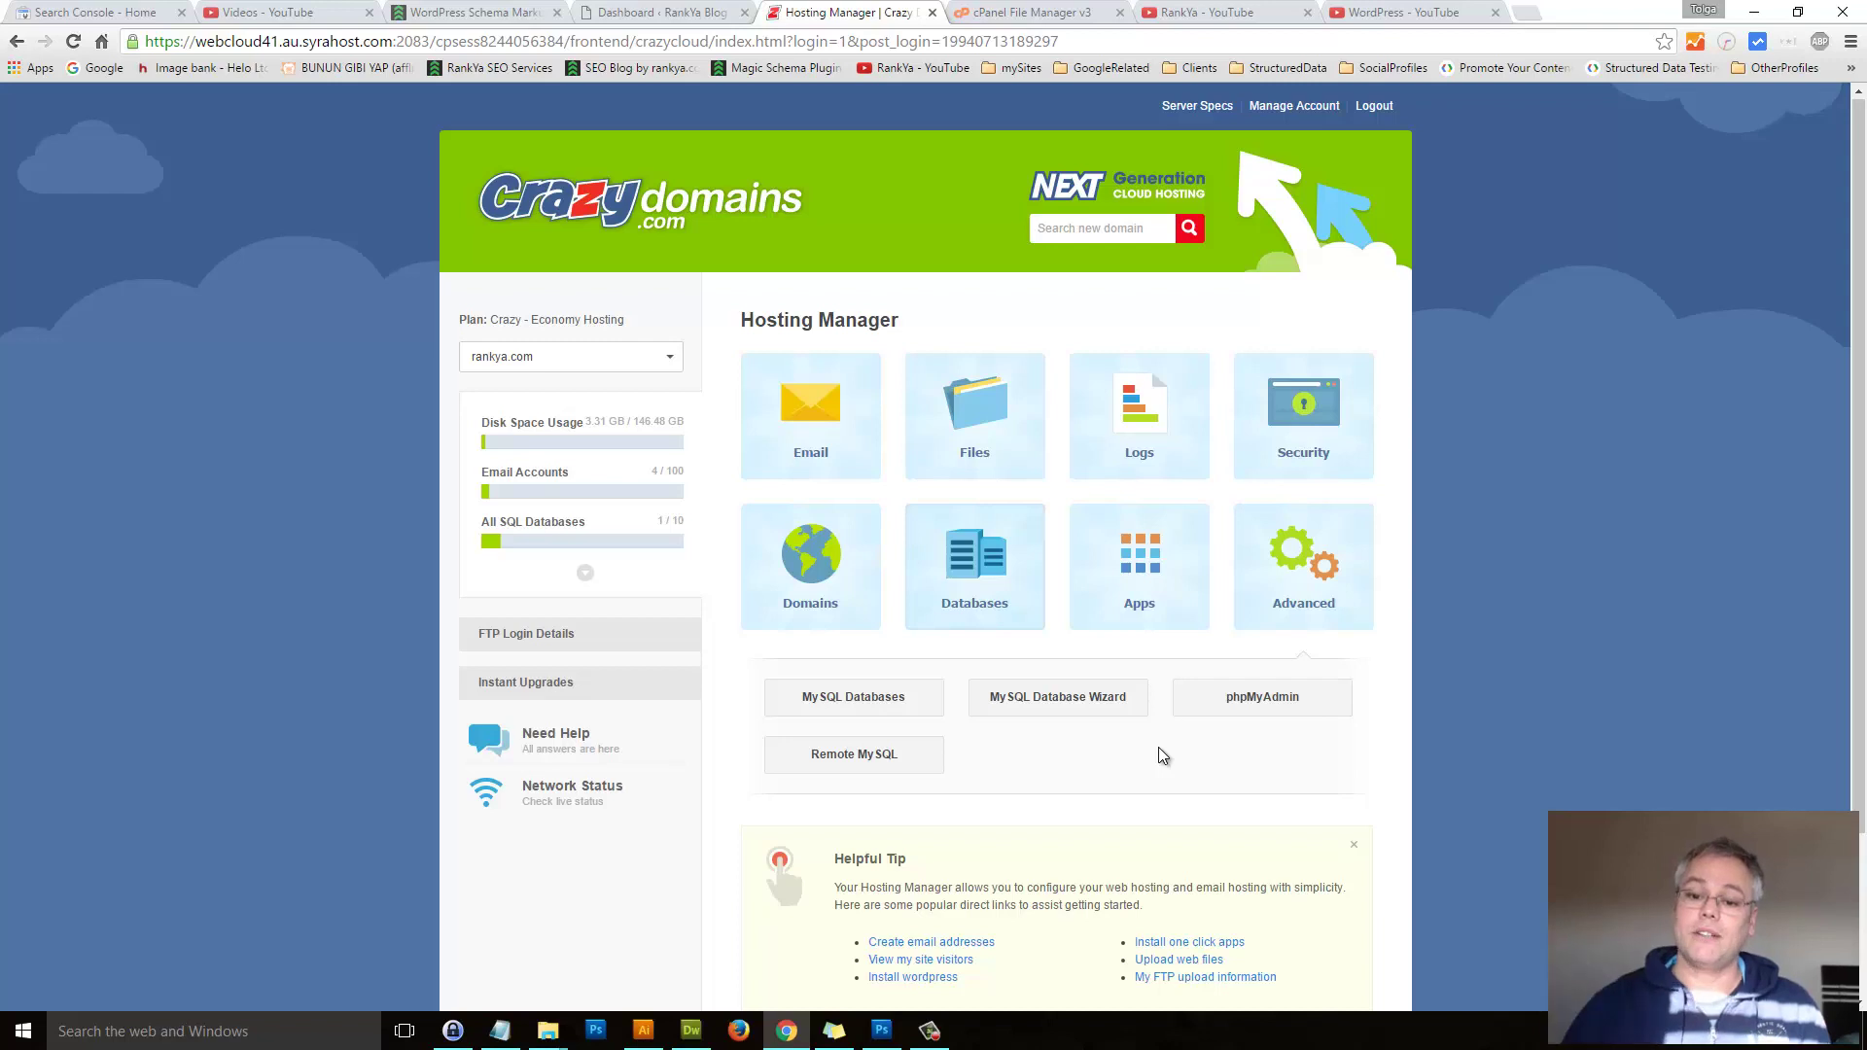
pyautogui.click(1532, 14)
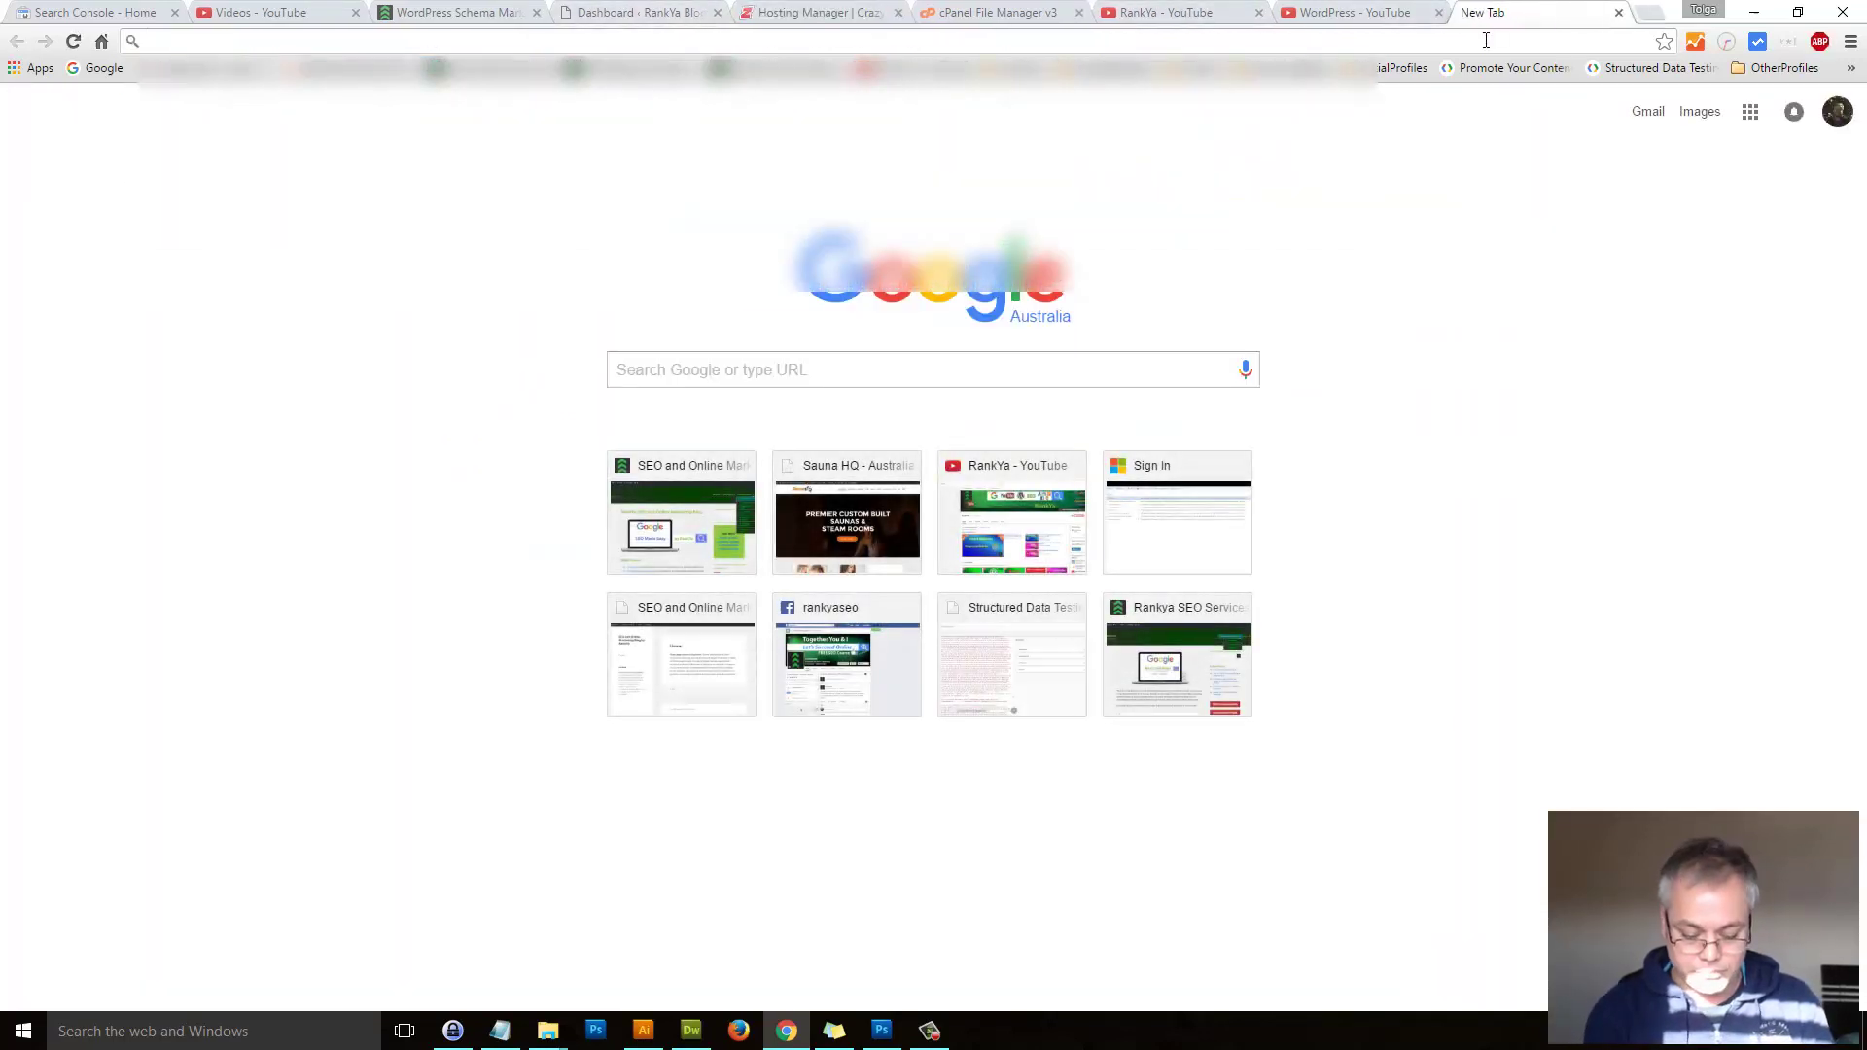
# - Search Google for 'php my admin database encoding', then view the RankYa YouTube videos tab
pyautogui.write('php')
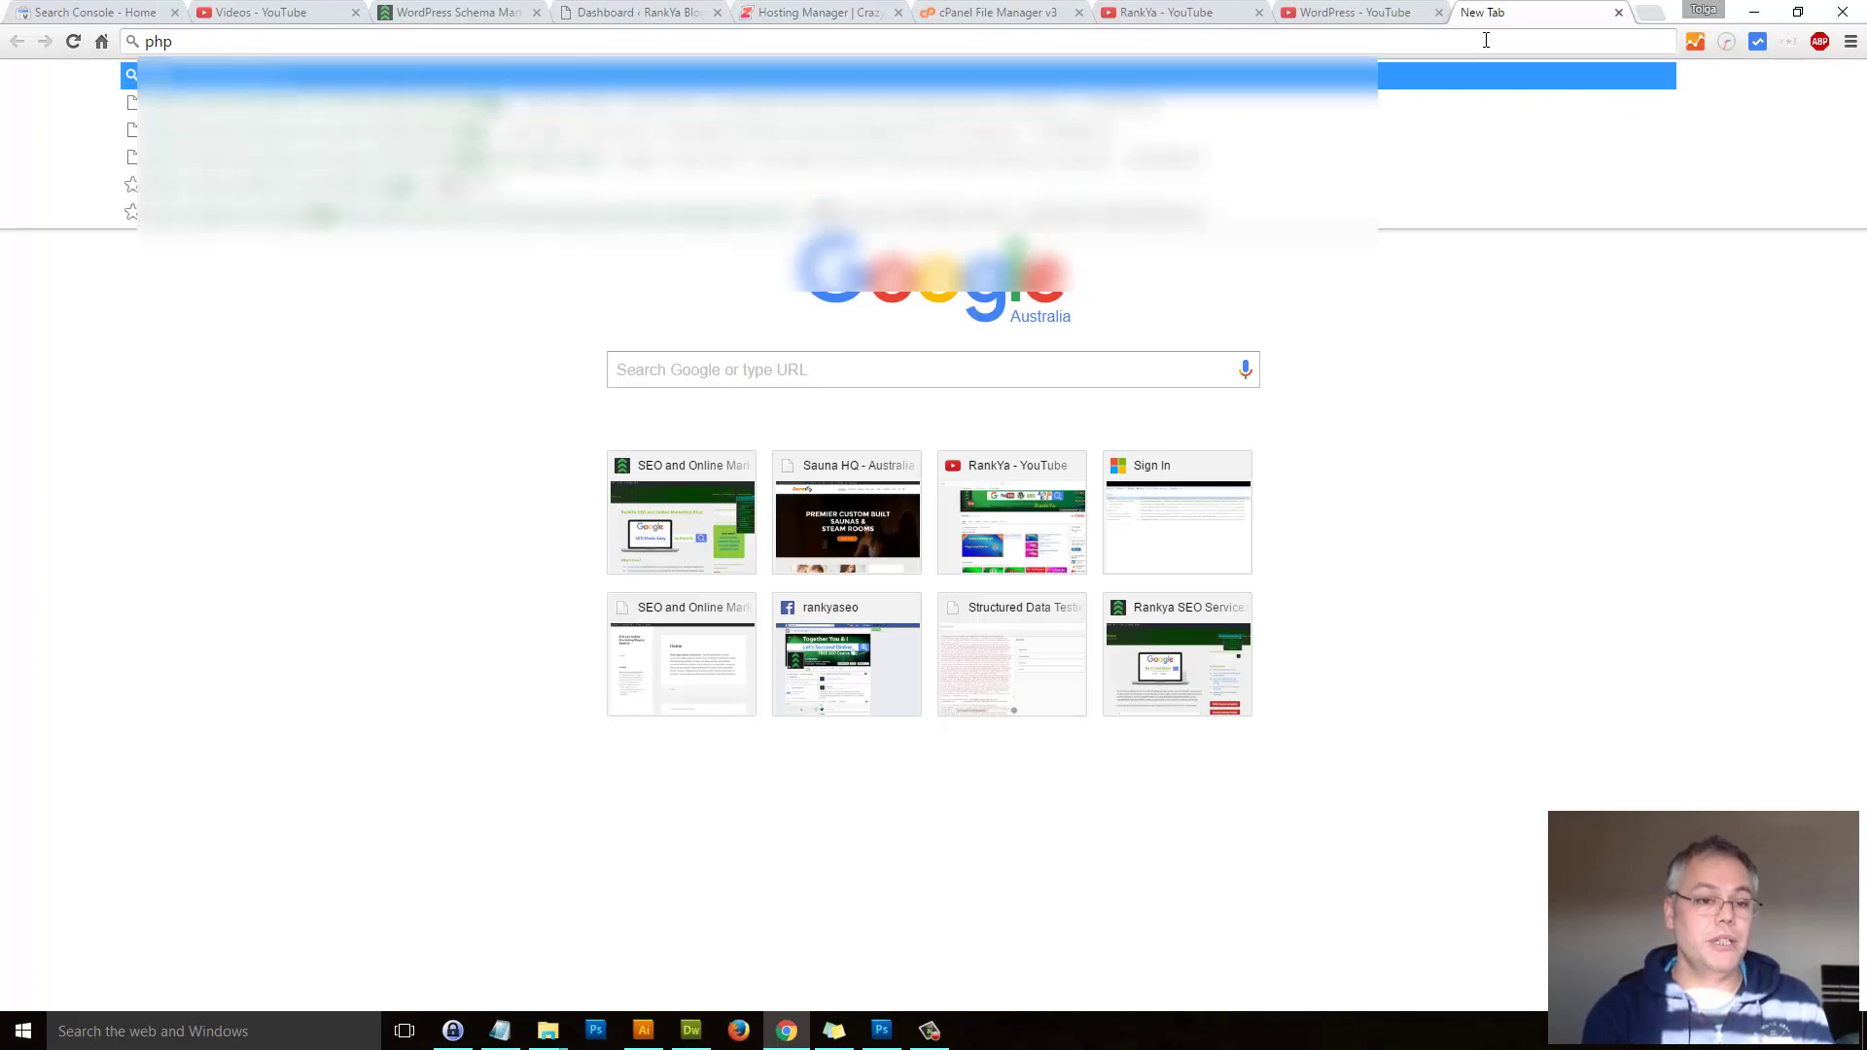
pyautogui.write(' my admin ')
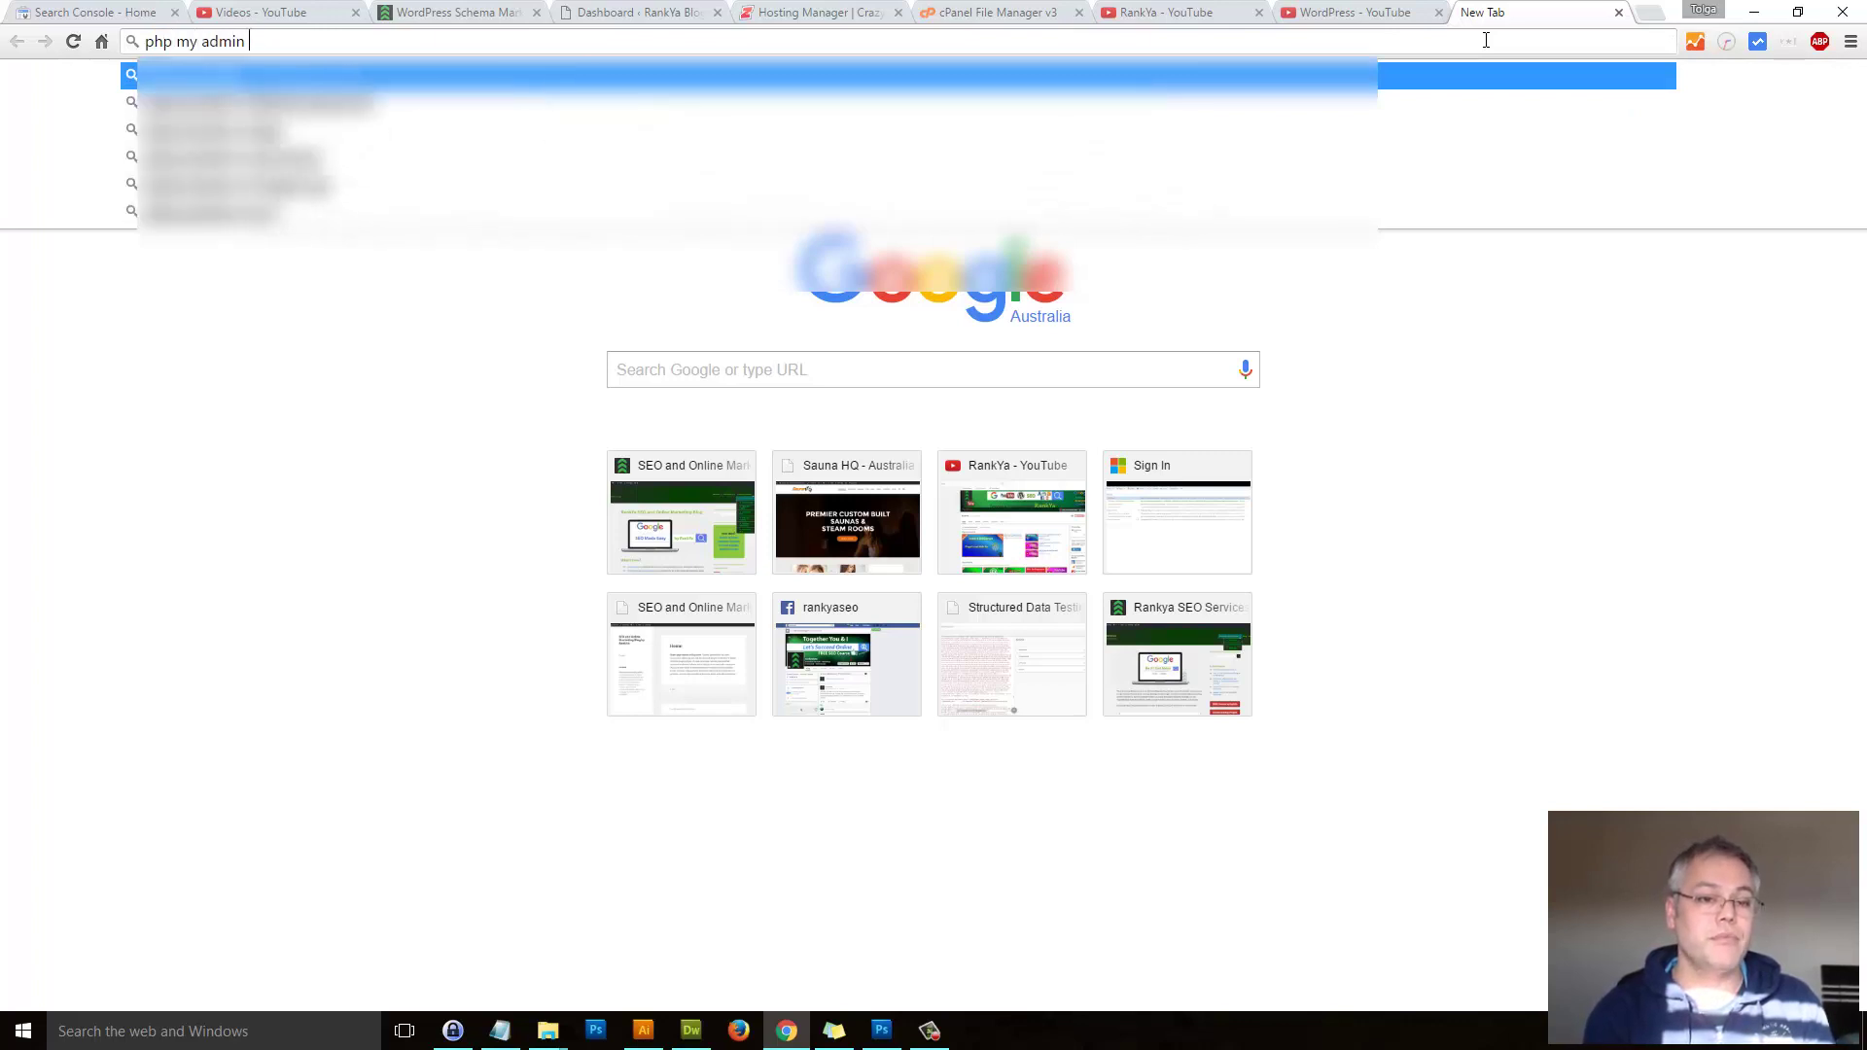
pyautogui.write('datab')
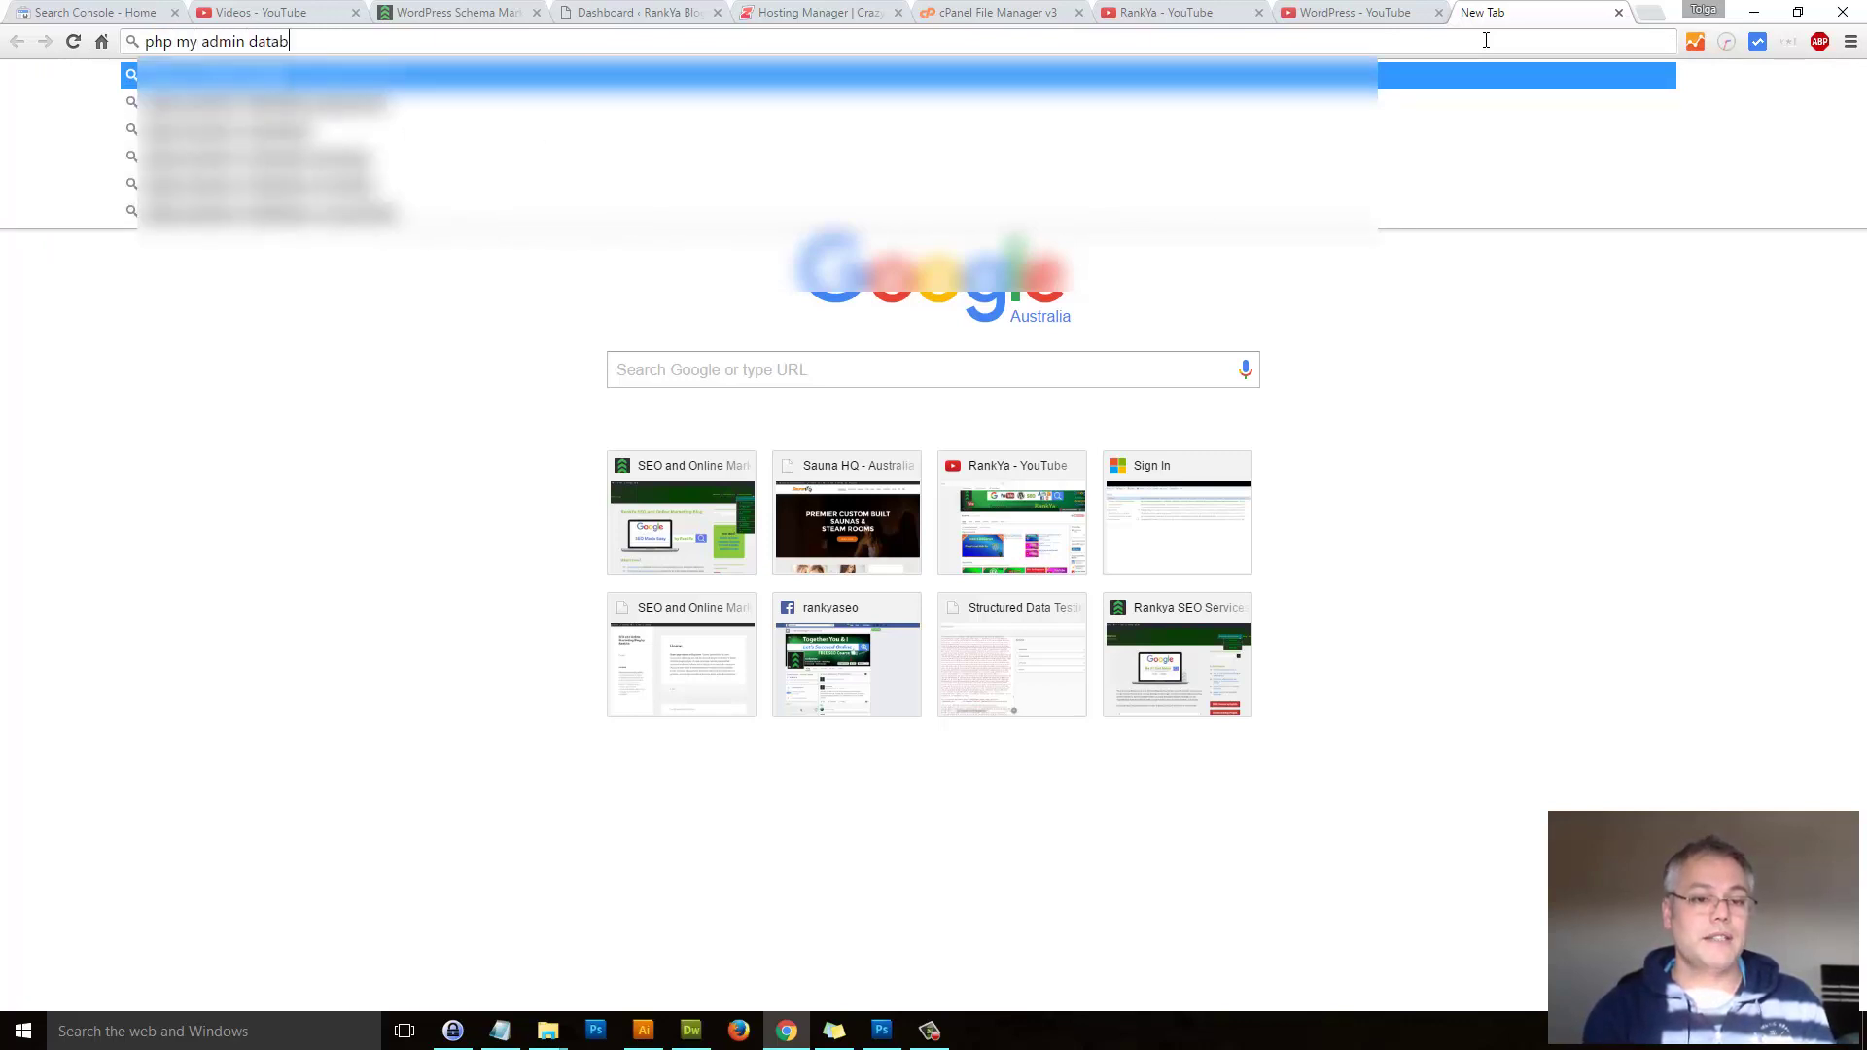
pyautogui.write('ase encoding')
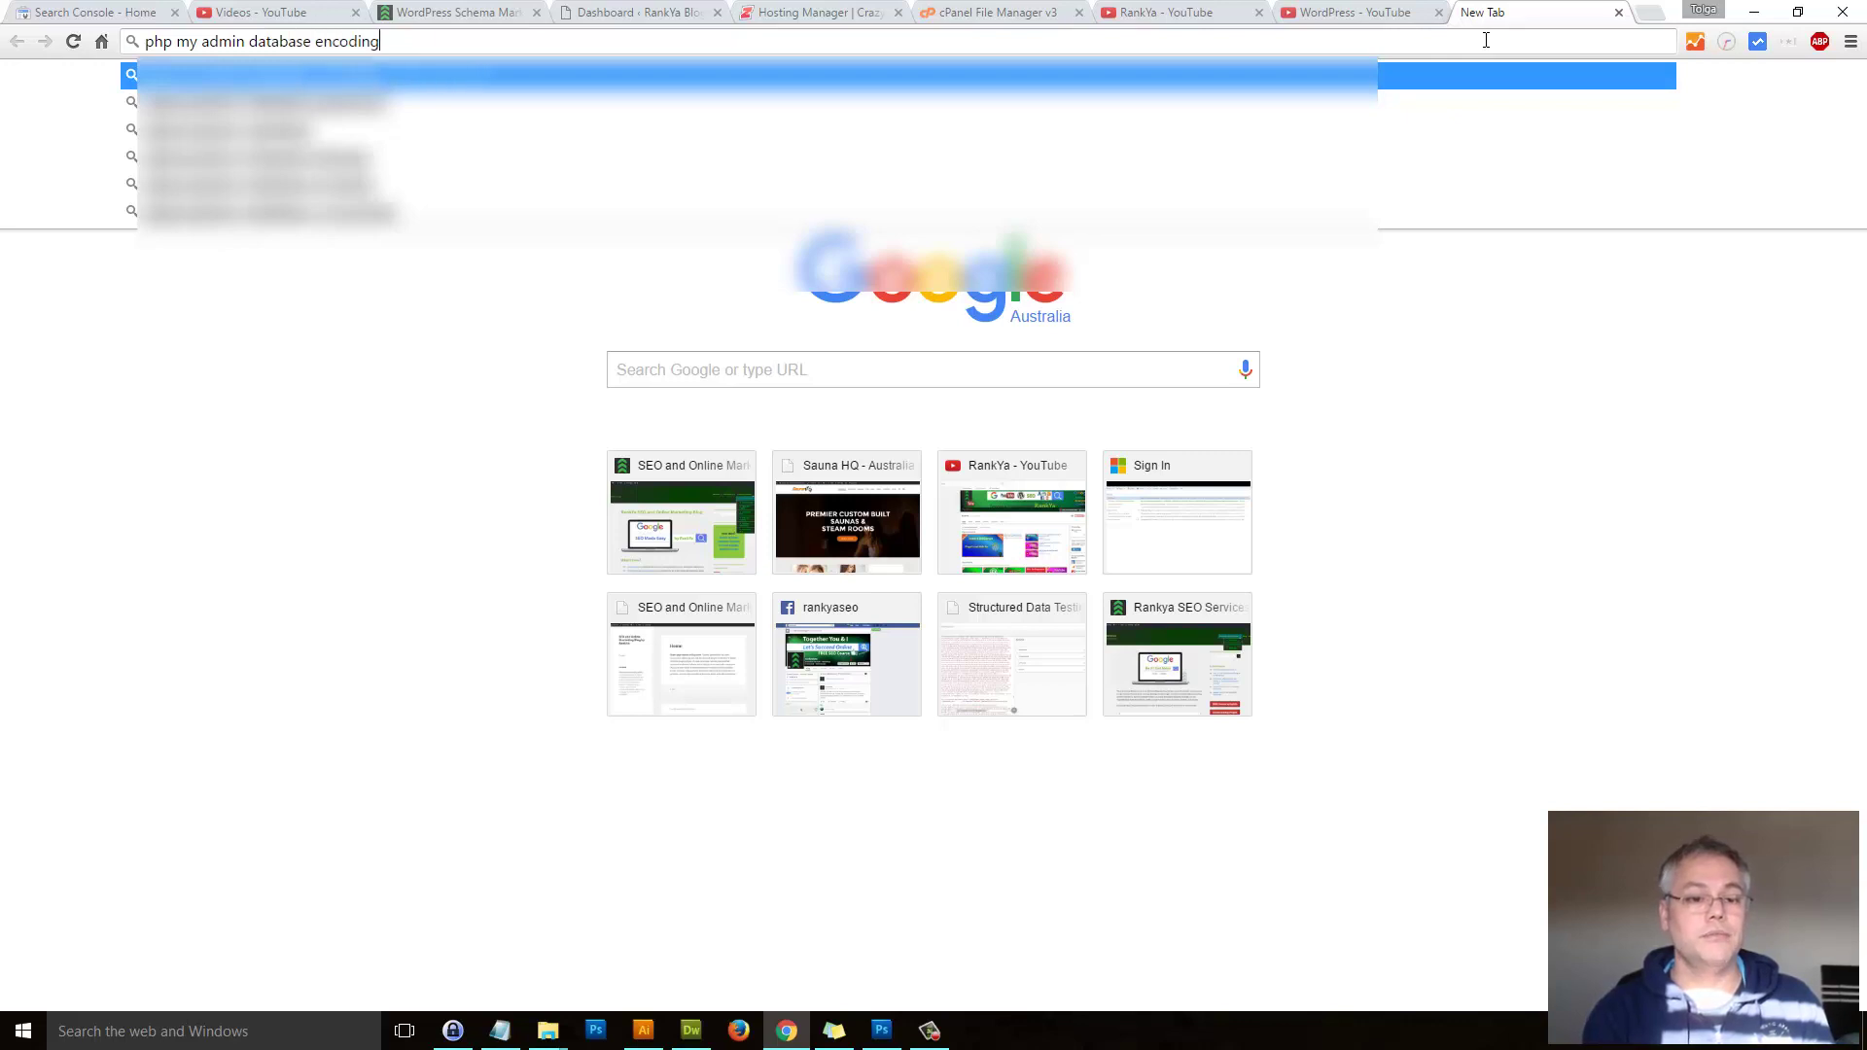
pyautogui.press('Return')
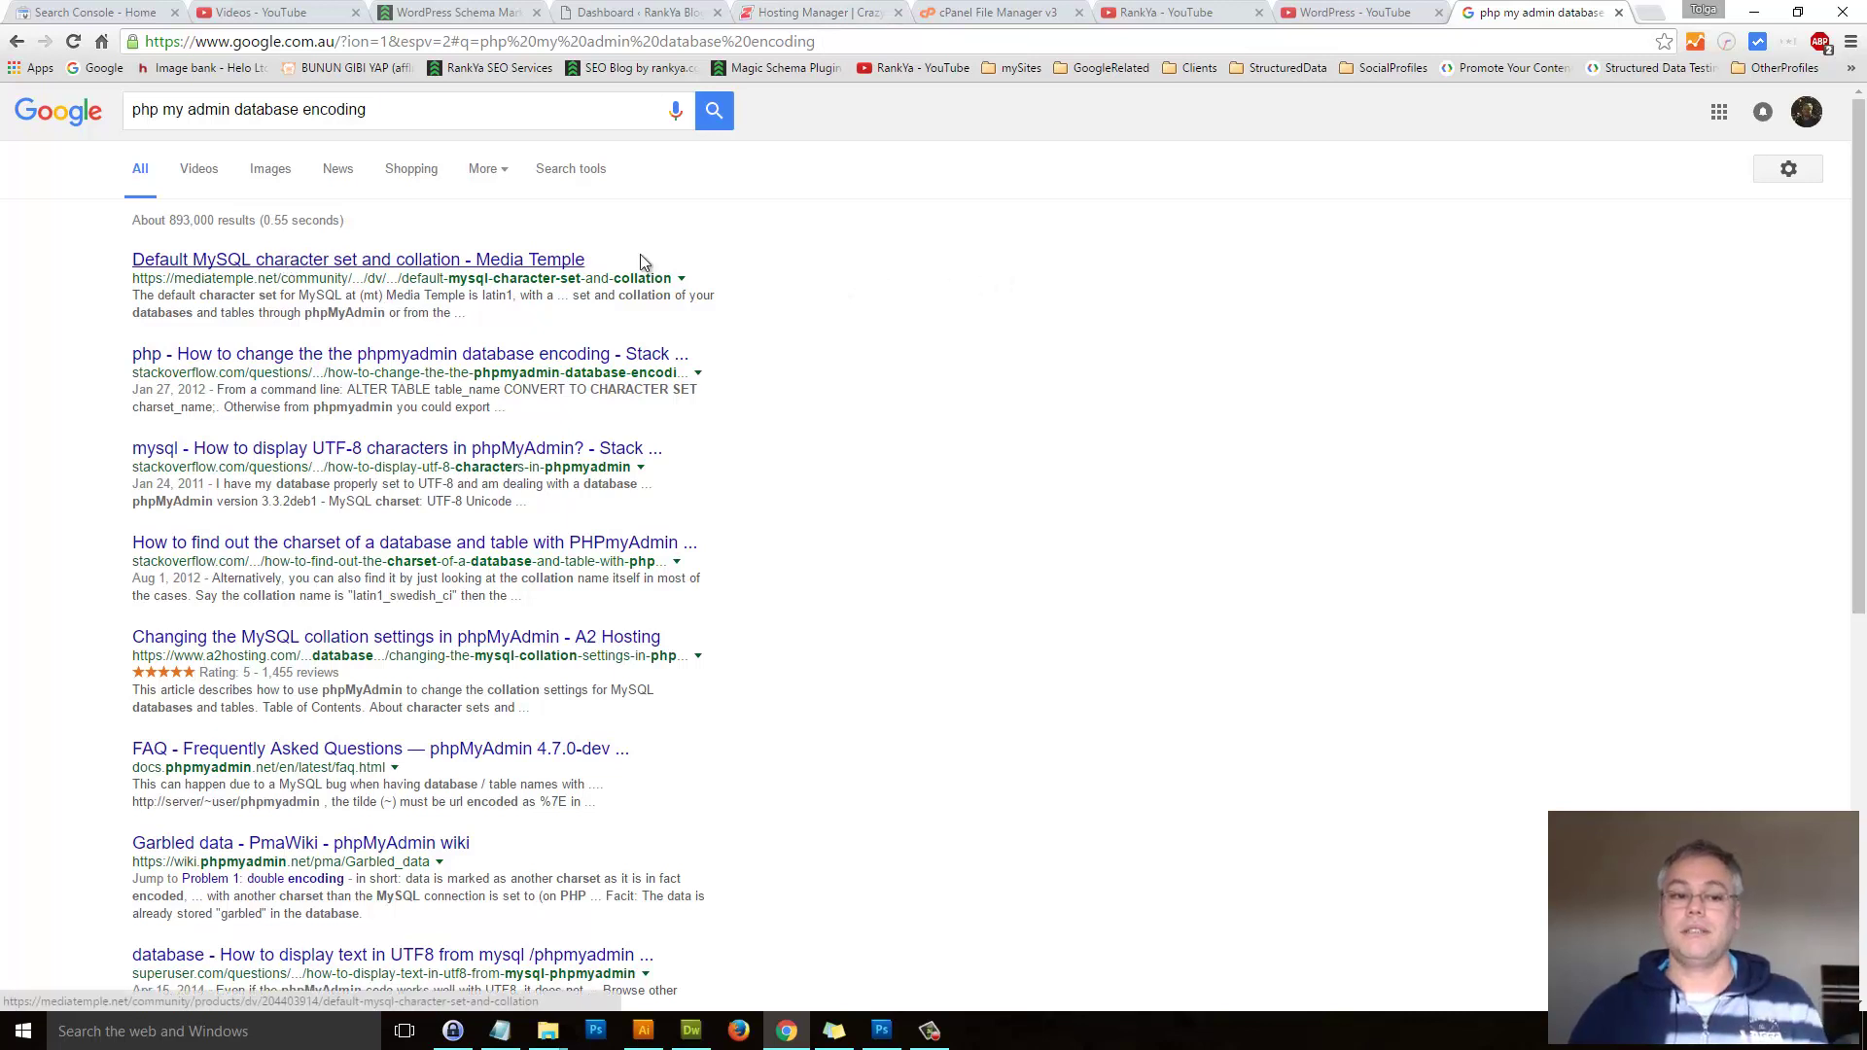
pyautogui.click(1167, 12)
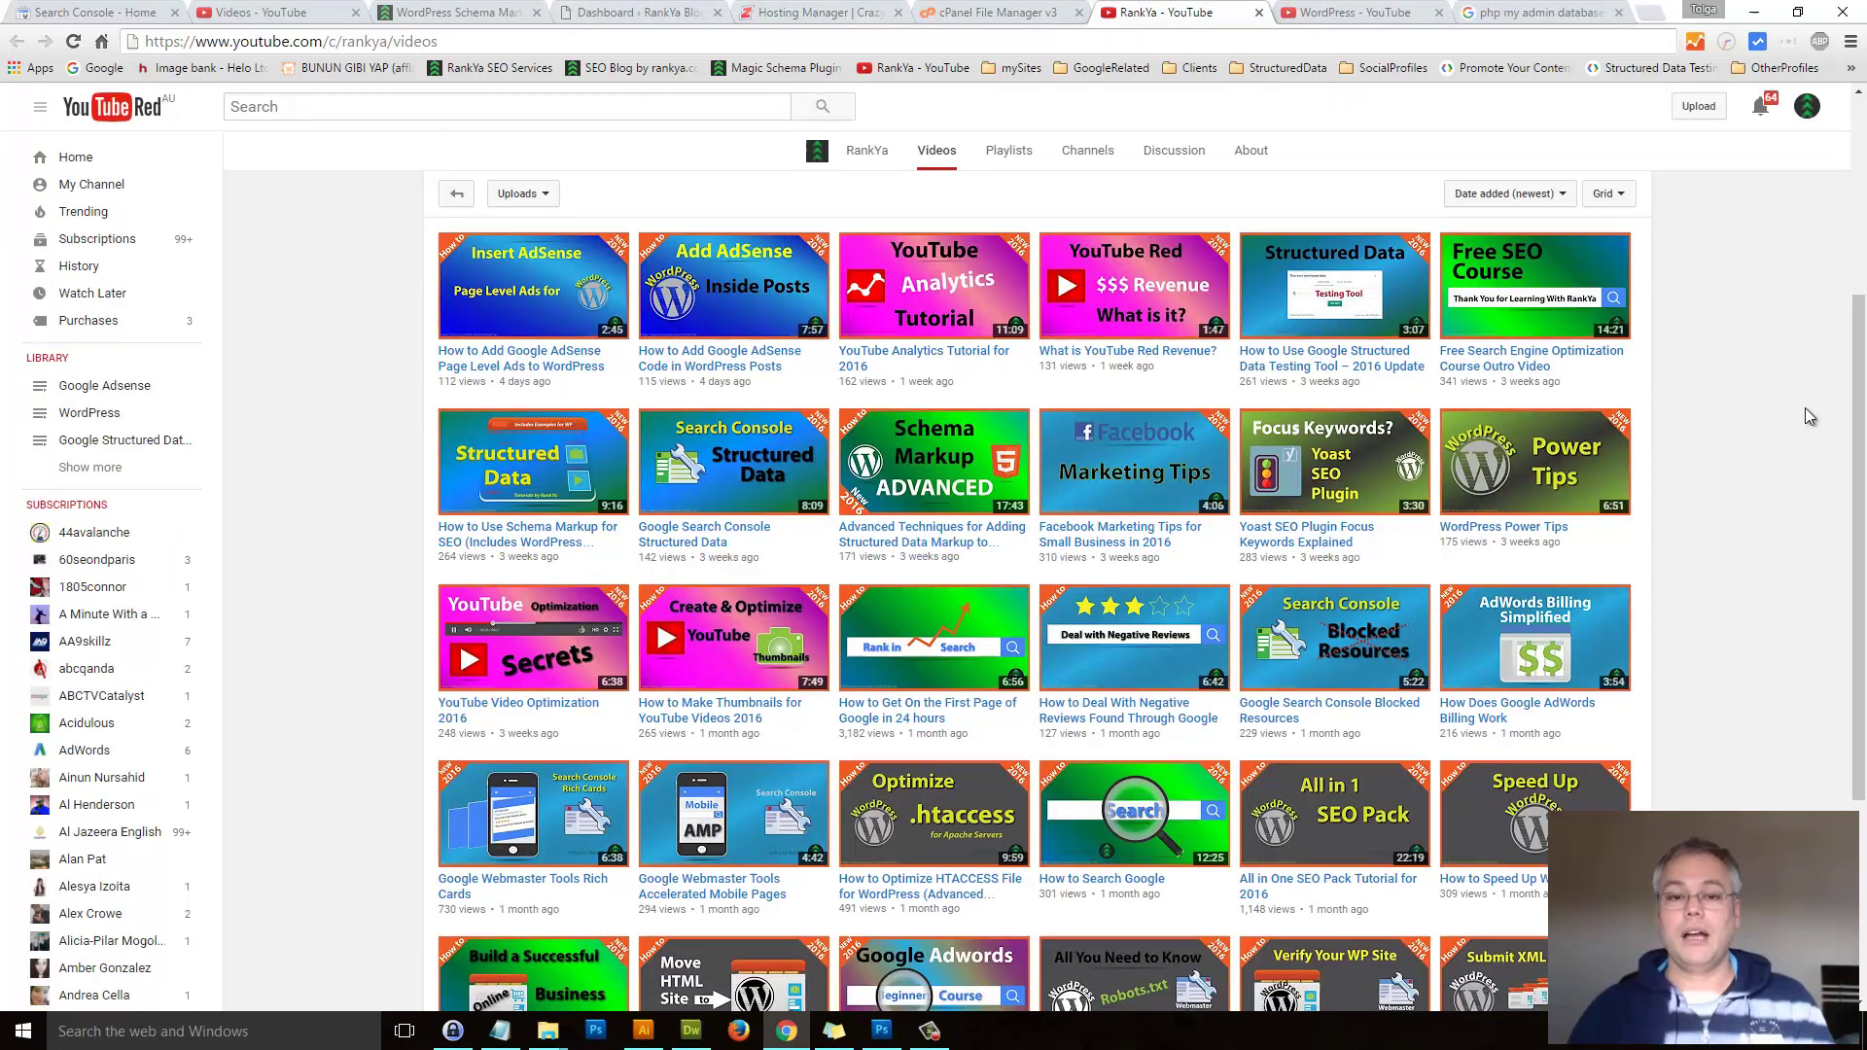
# - Show the RankYa WordPress playlist page listing 35 videos on YouTube
pyautogui.click(1303, 14)
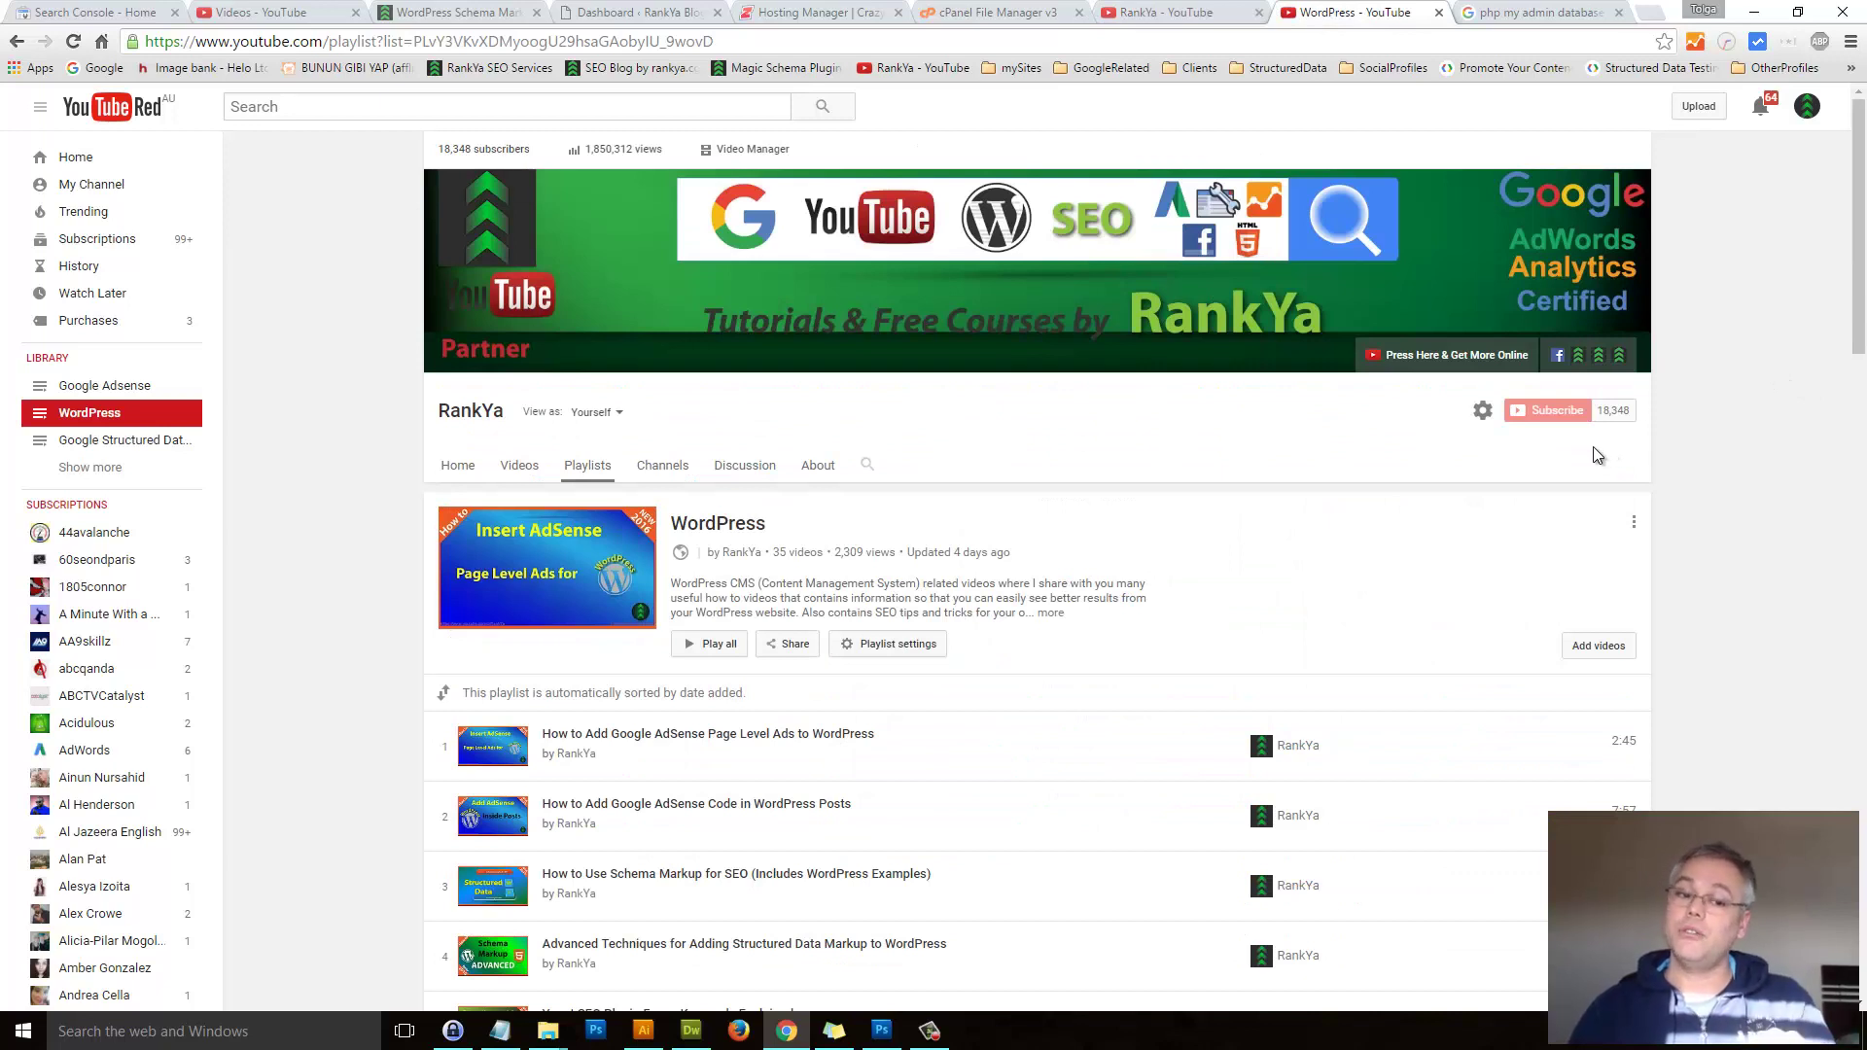